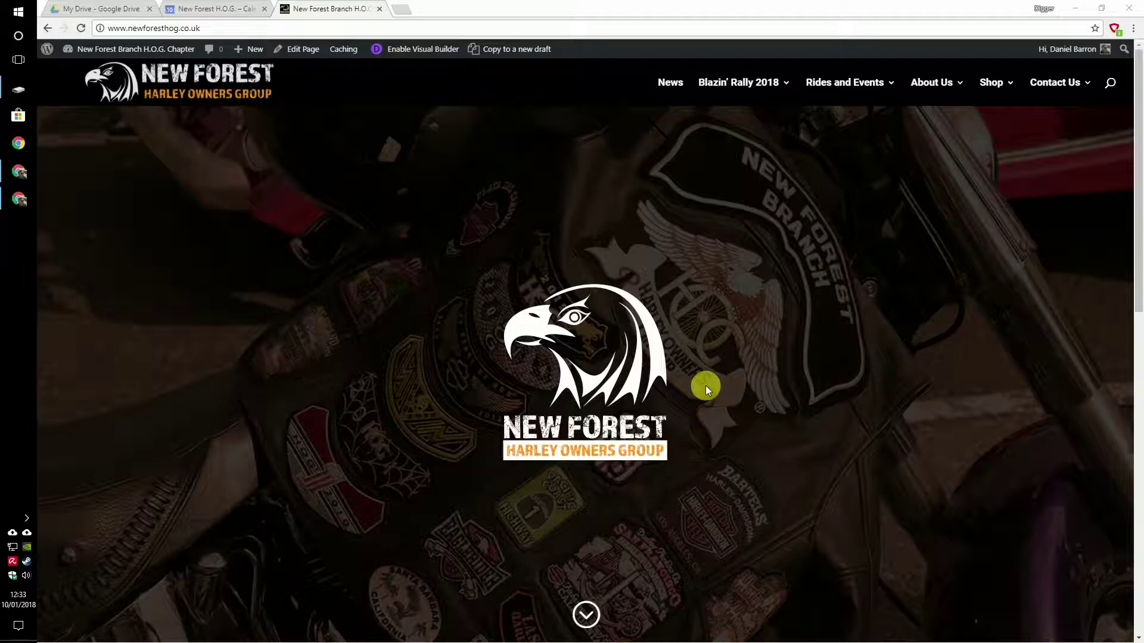
Review the event schedule spreadsheet in Google Drive and the January 2018 events calendar, ending back on the New Forest HOG website.
left_click(95, 7)
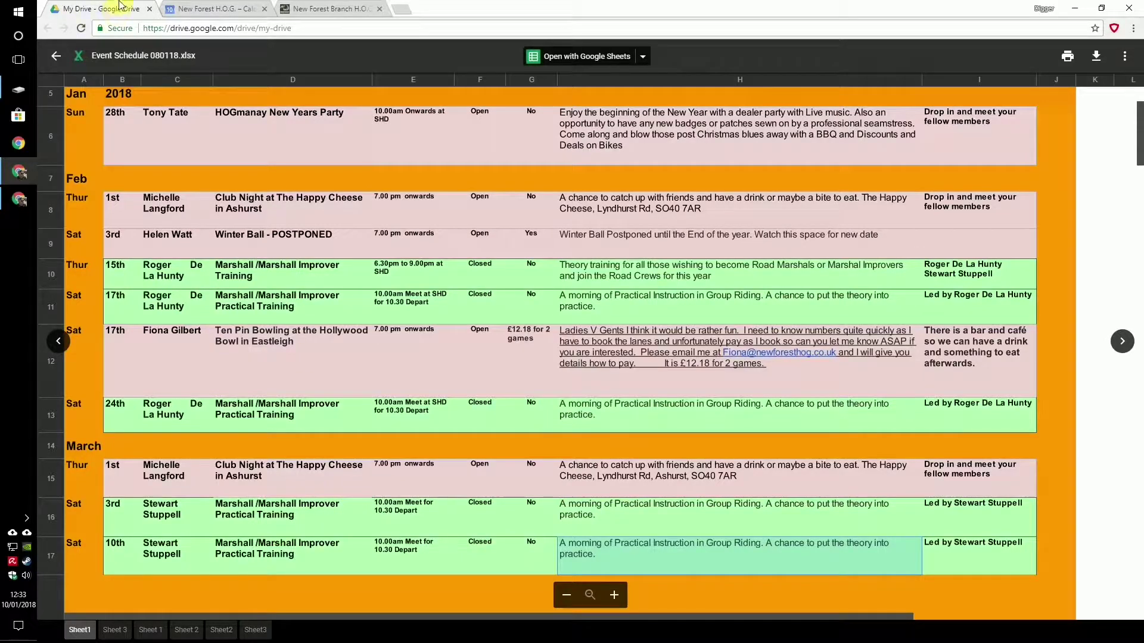
left_click(218, 7)
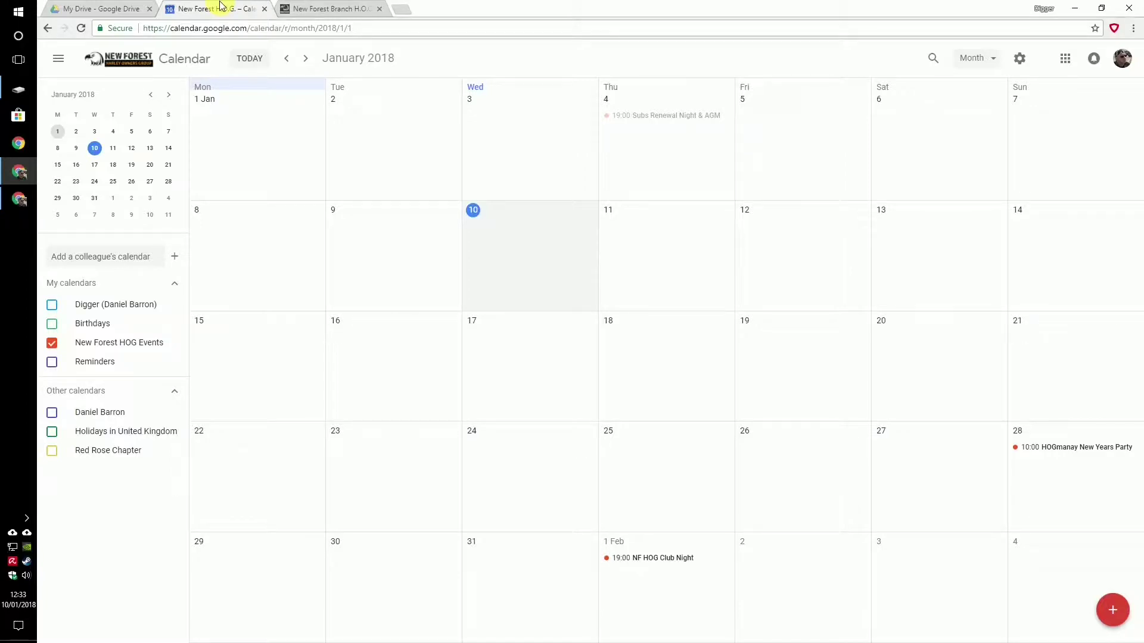
left_click(309, 6)
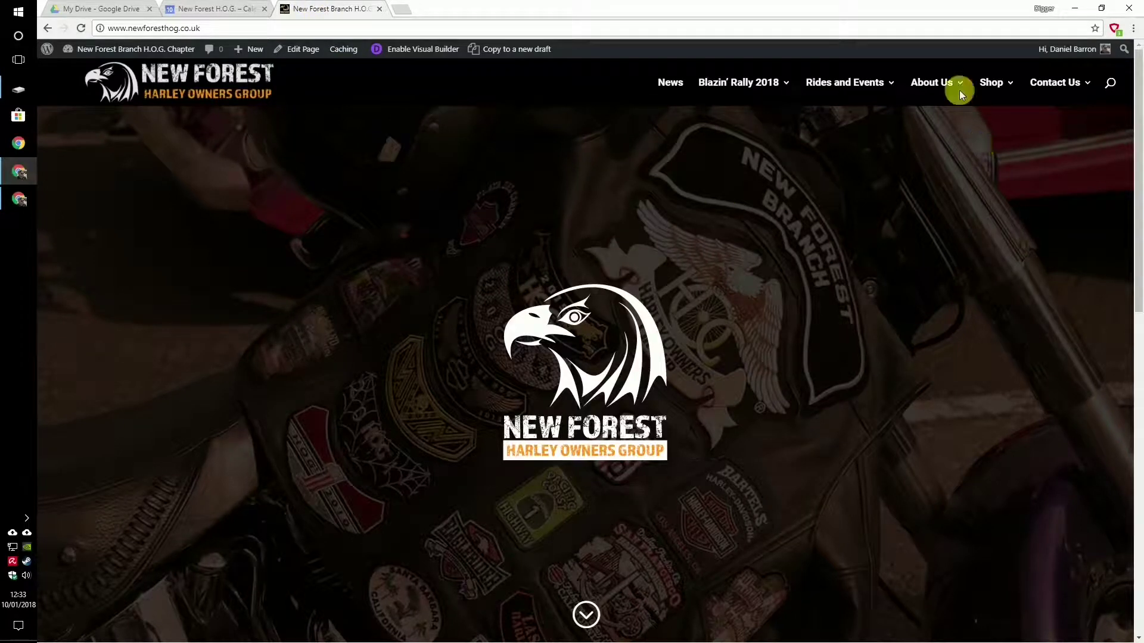
Open the website's upcoming rides and social events page and look over its grid of event posters.
mouse_move(871, 81)
left_click(859, 136)
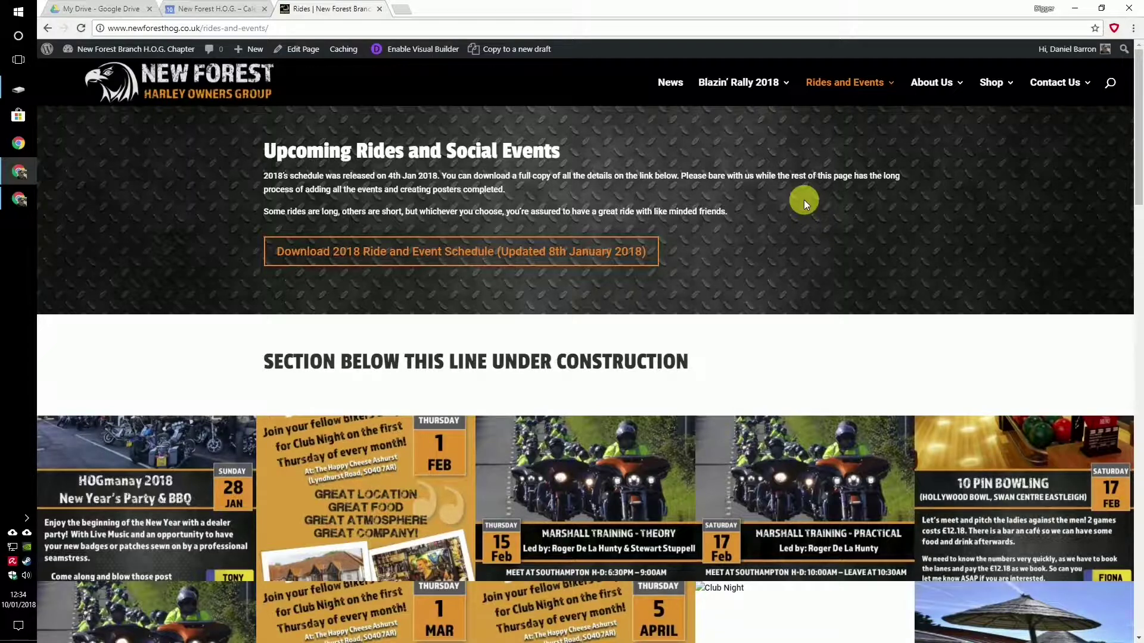
scroll(652, 267, "down", 2)
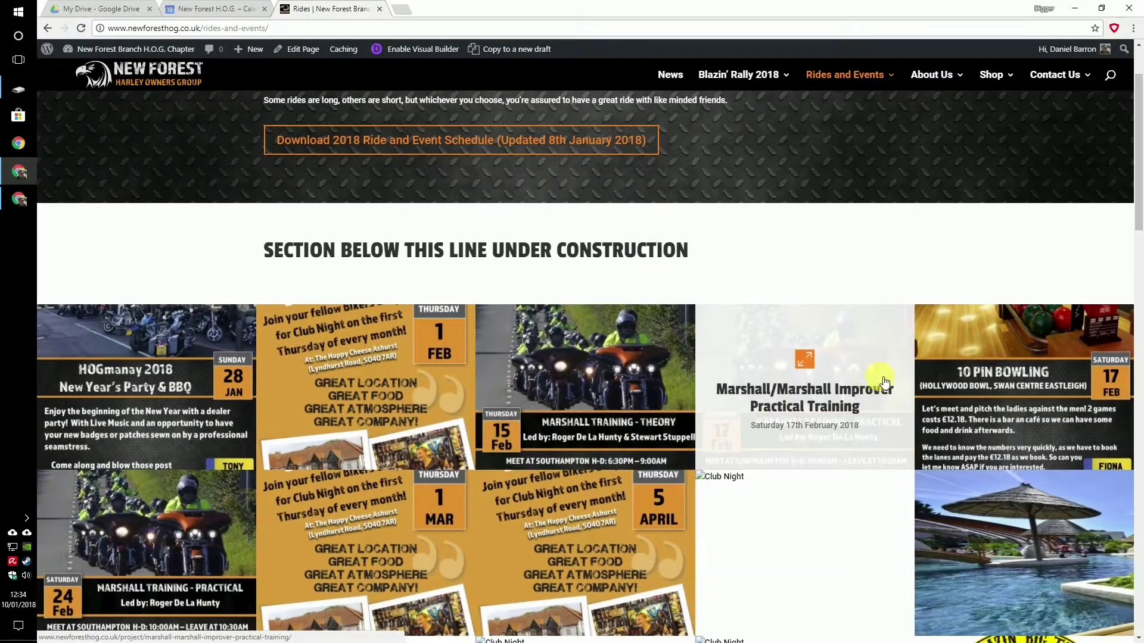
scroll(715, 212, "up", 2)
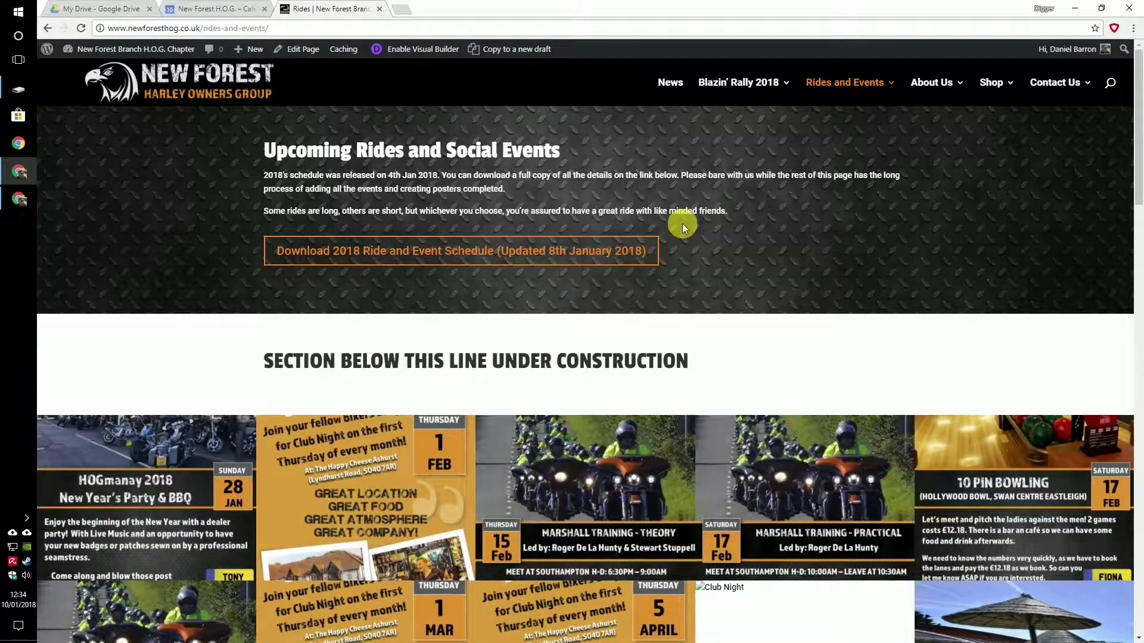
scroll(681, 224, "down", 5)
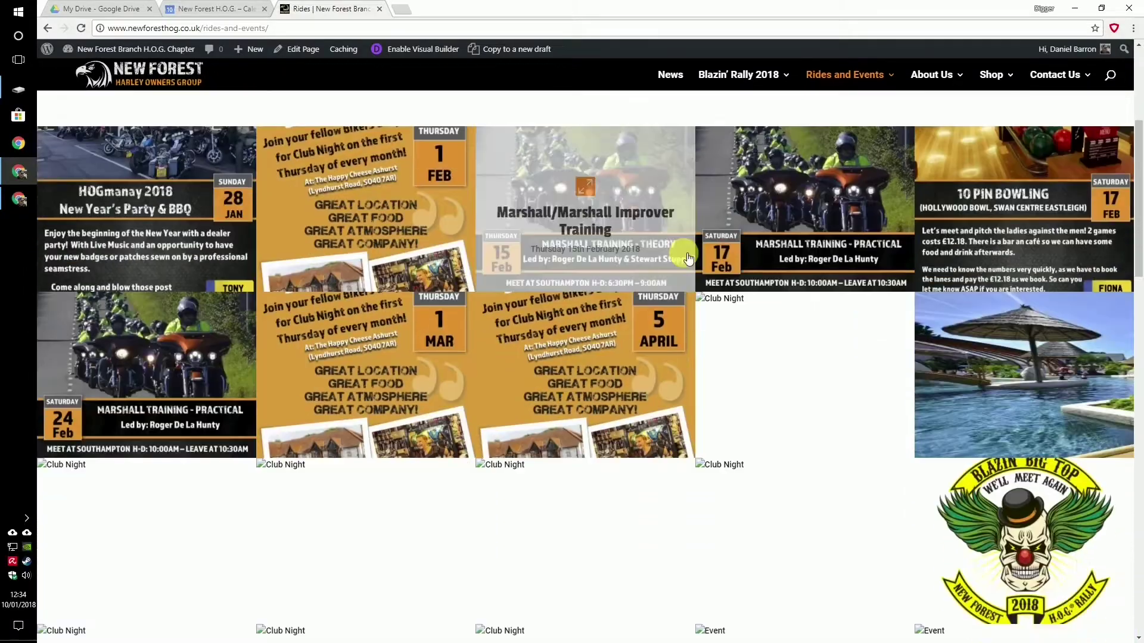
scroll(921, 393, "up", 5)
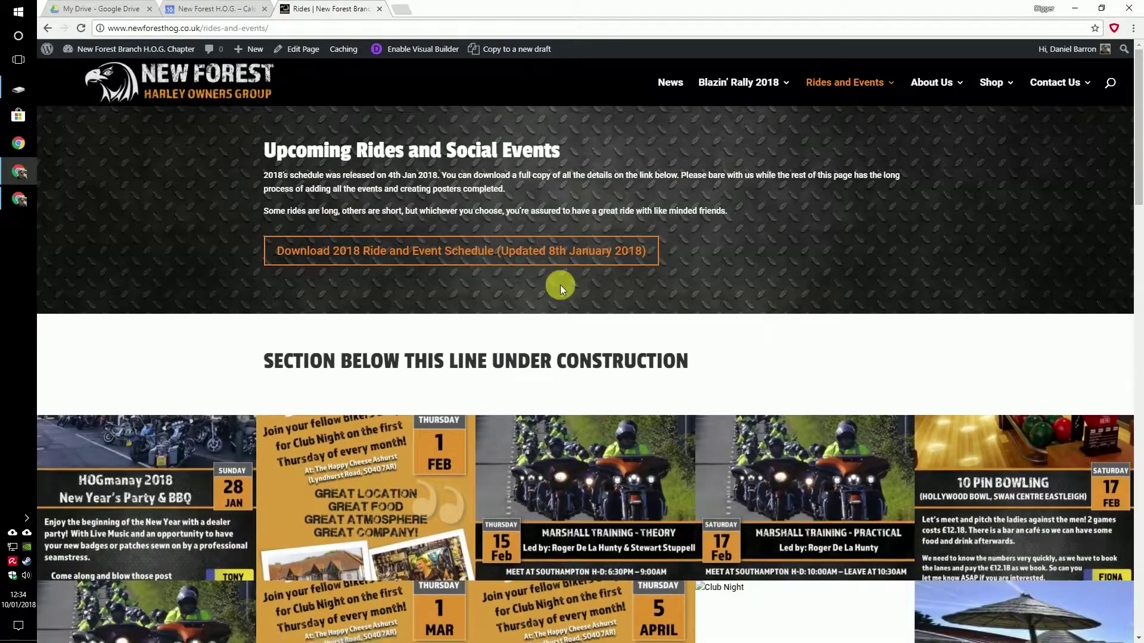
Go to the site's WordPress dashboard and start selecting files for a new media upload.
left_click(90, 50)
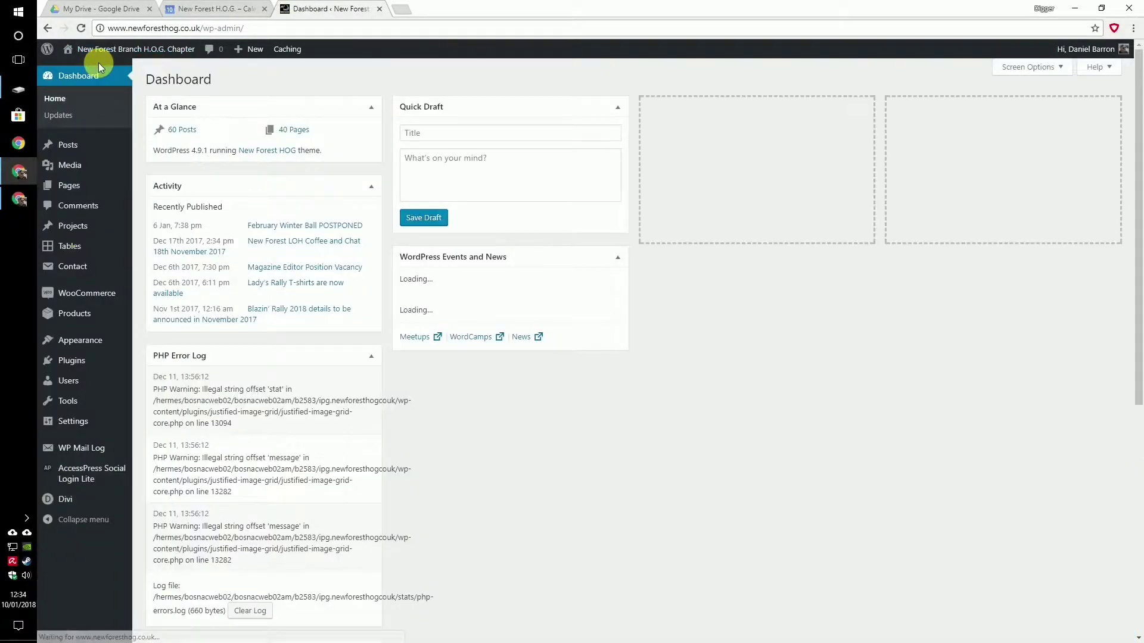
mouse_move(116, 176)
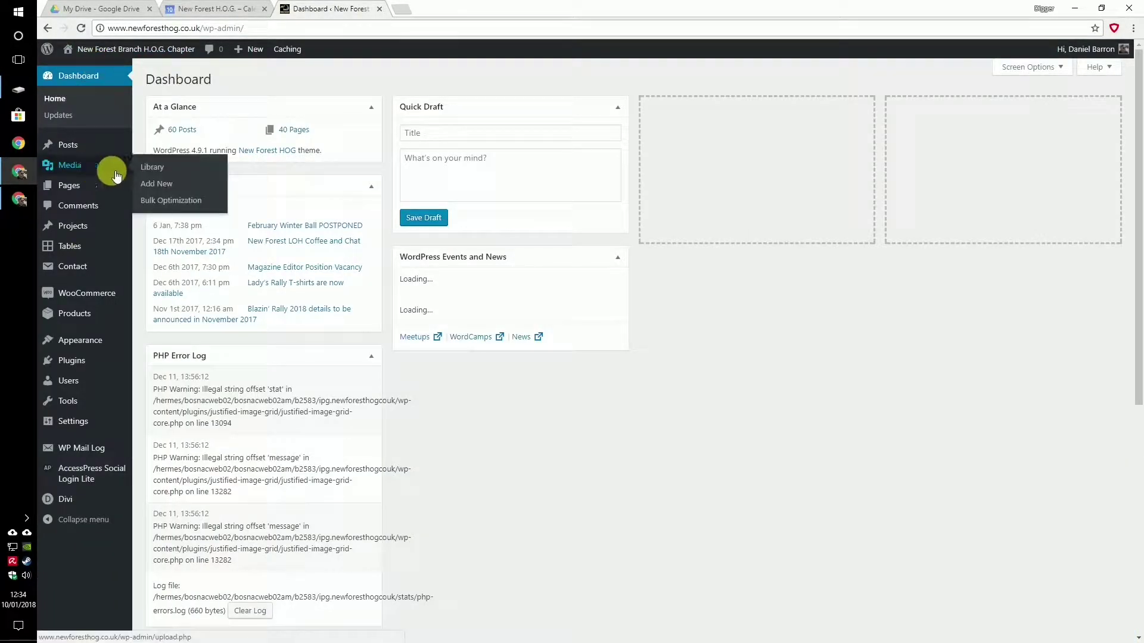
left_click(168, 184)
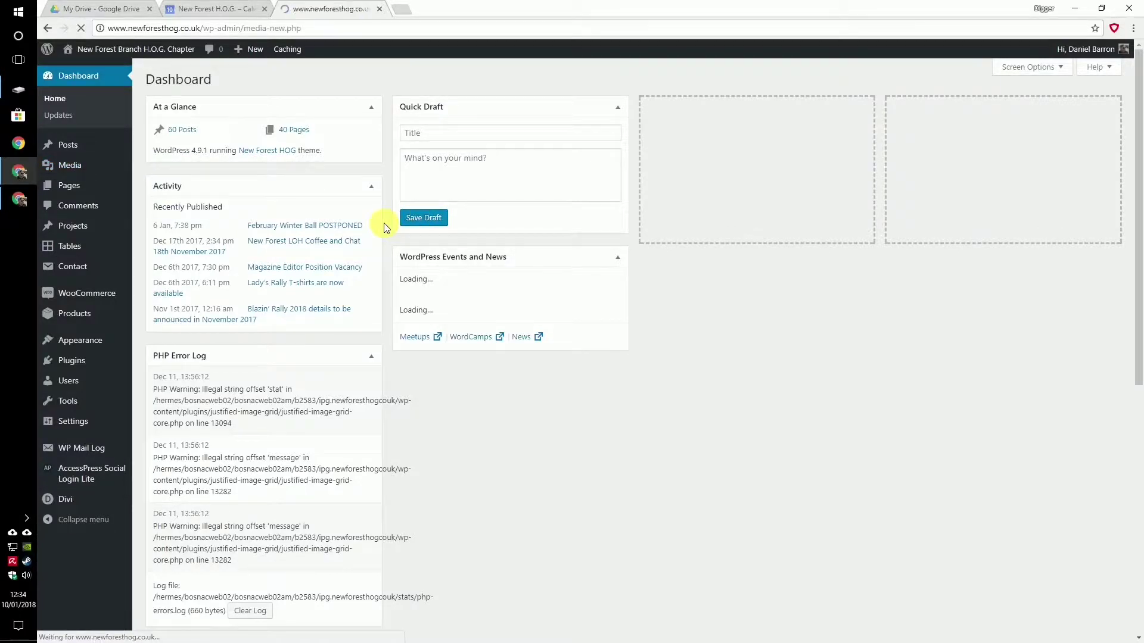
left_click(651, 189)
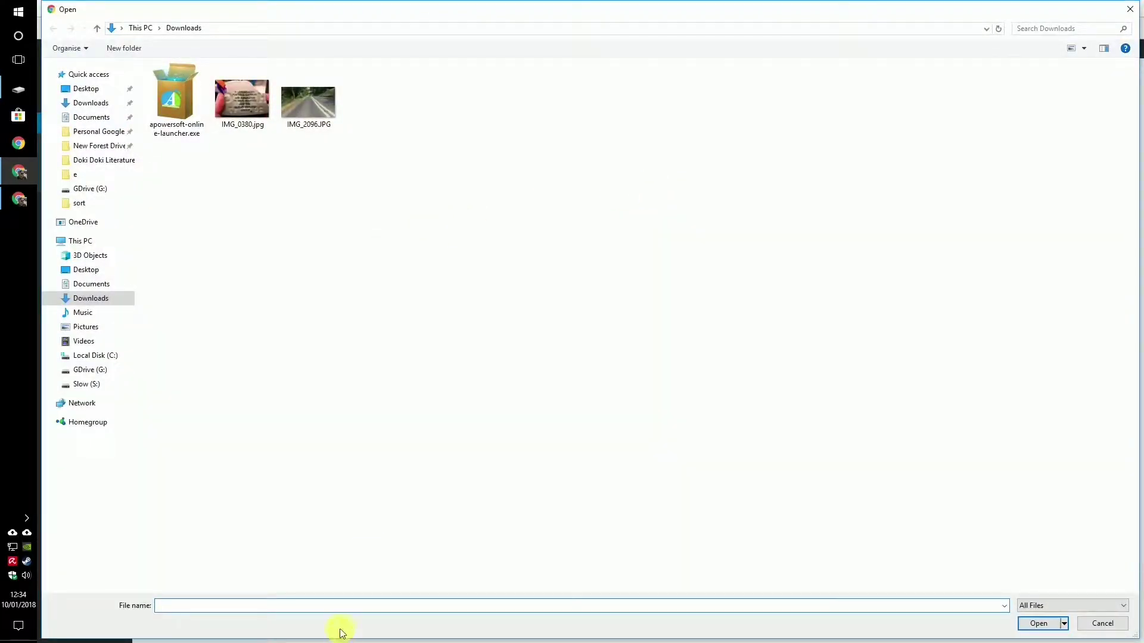
Upload stansted_house.jpg and Tea_In_Bath.jpg from G:\New Forest Drive\Comms Colaboration\Flyers Media 2018 to the media library.
type("g:")
key("Return")
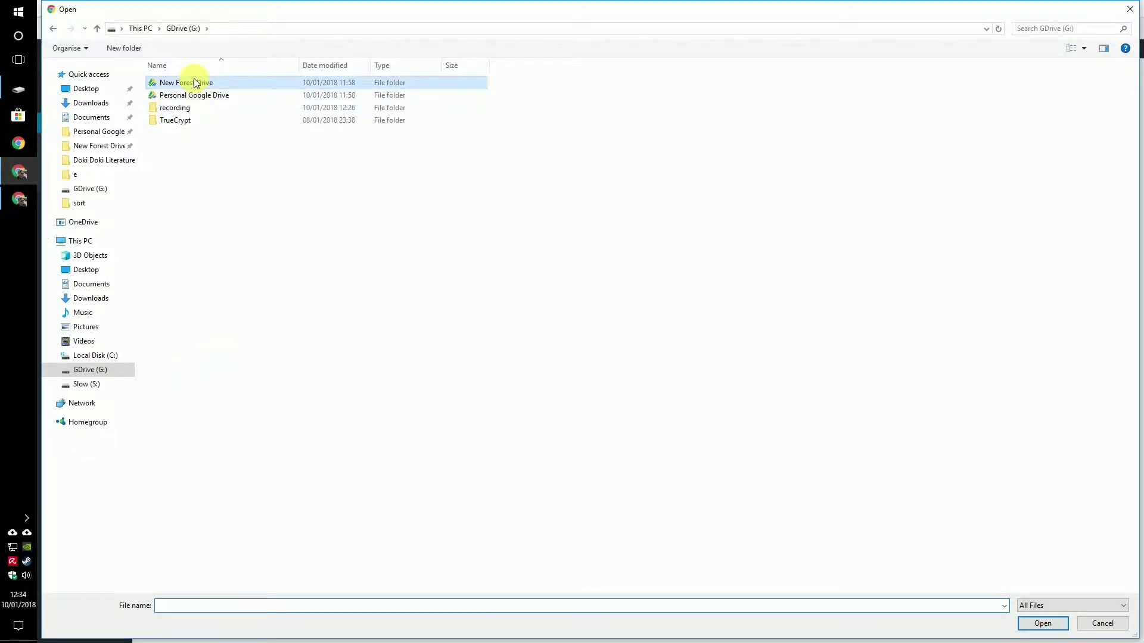
double_click(194, 82)
double_click(192, 107)
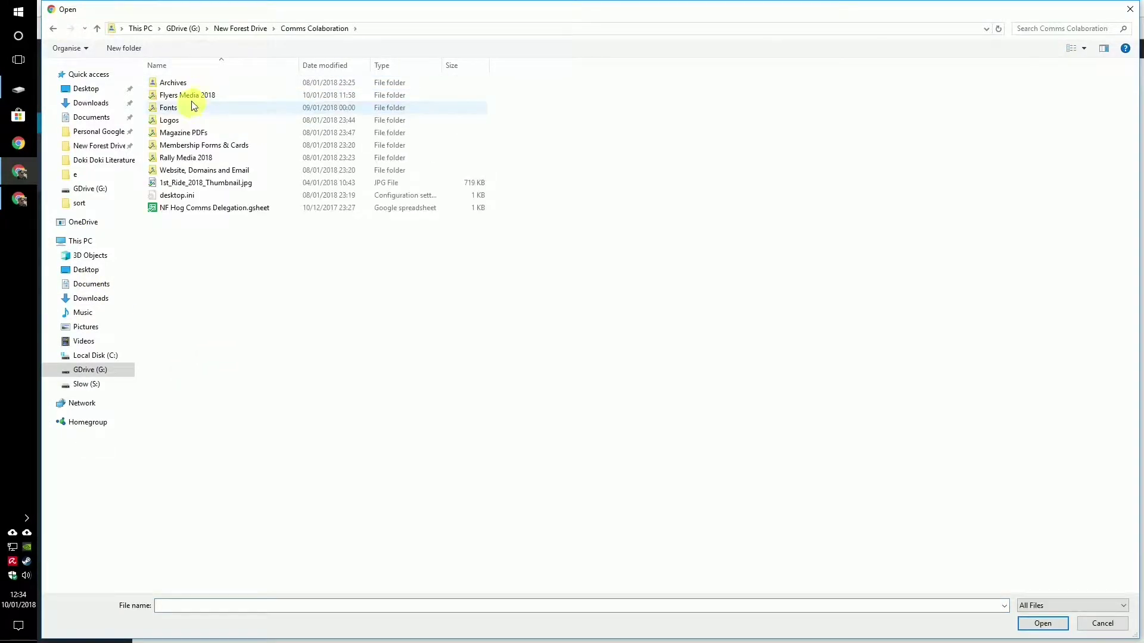
double_click(191, 94)
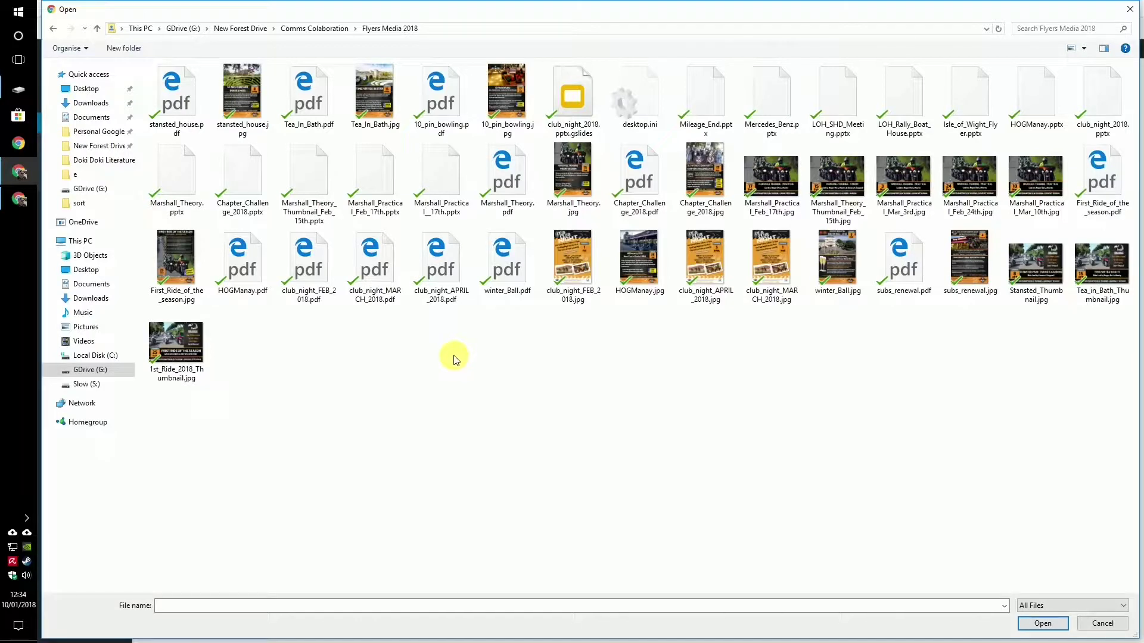
left_click(372, 98)
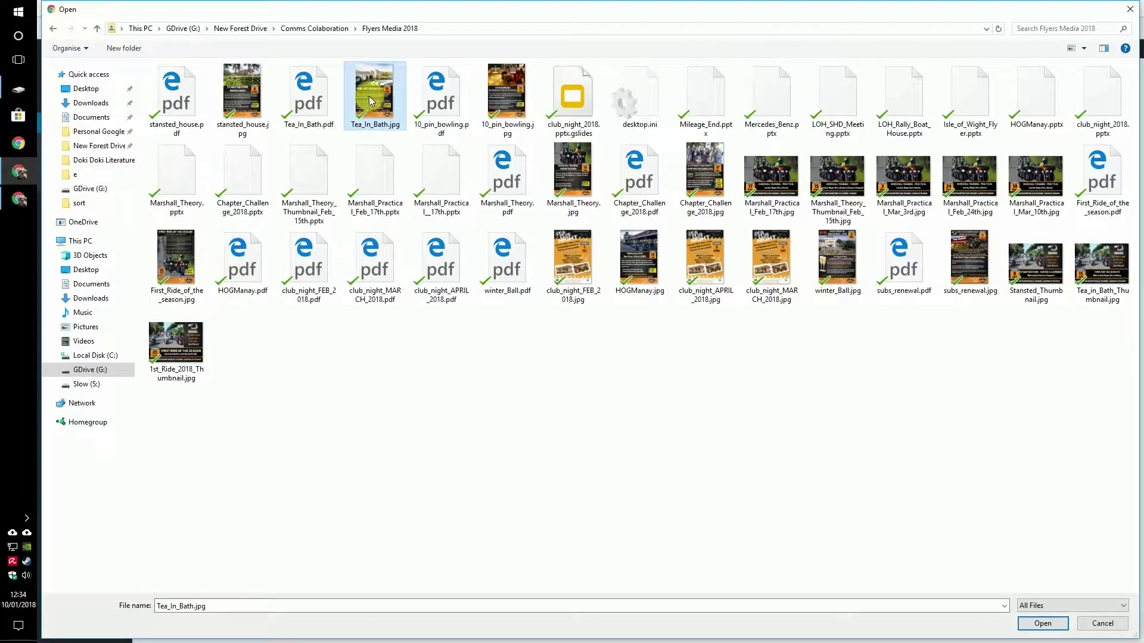
left_click(258, 100, "ctrl")
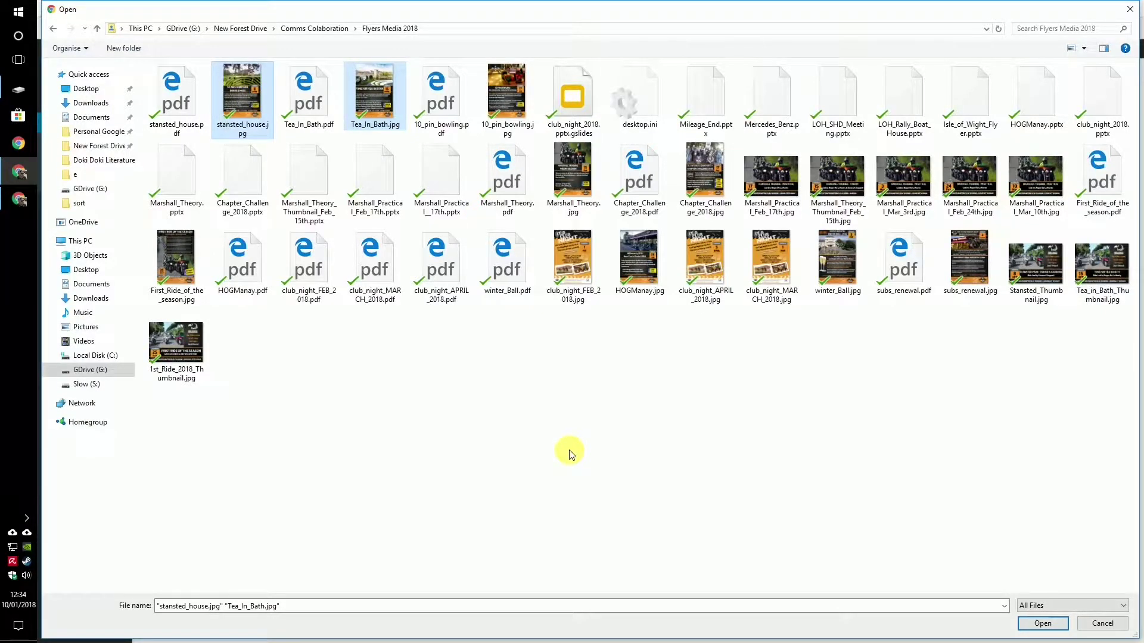
left_click(1037, 624)
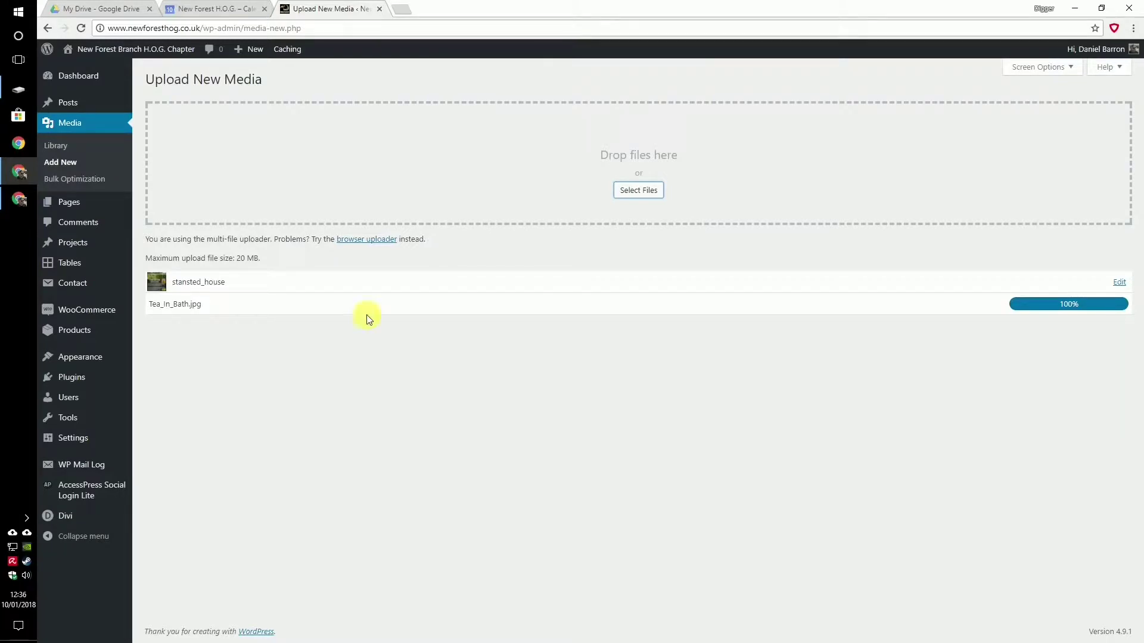
Open the first Event project in the projects list for editing in a new tab and preview its page.
mouse_move(73, 238)
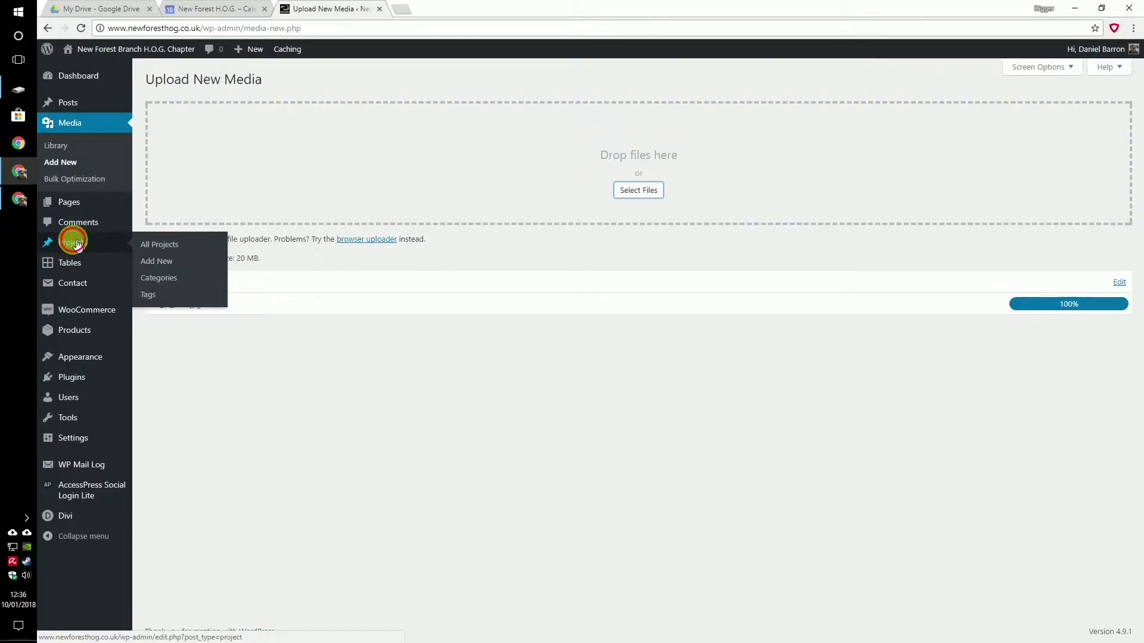
left_click(76, 244)
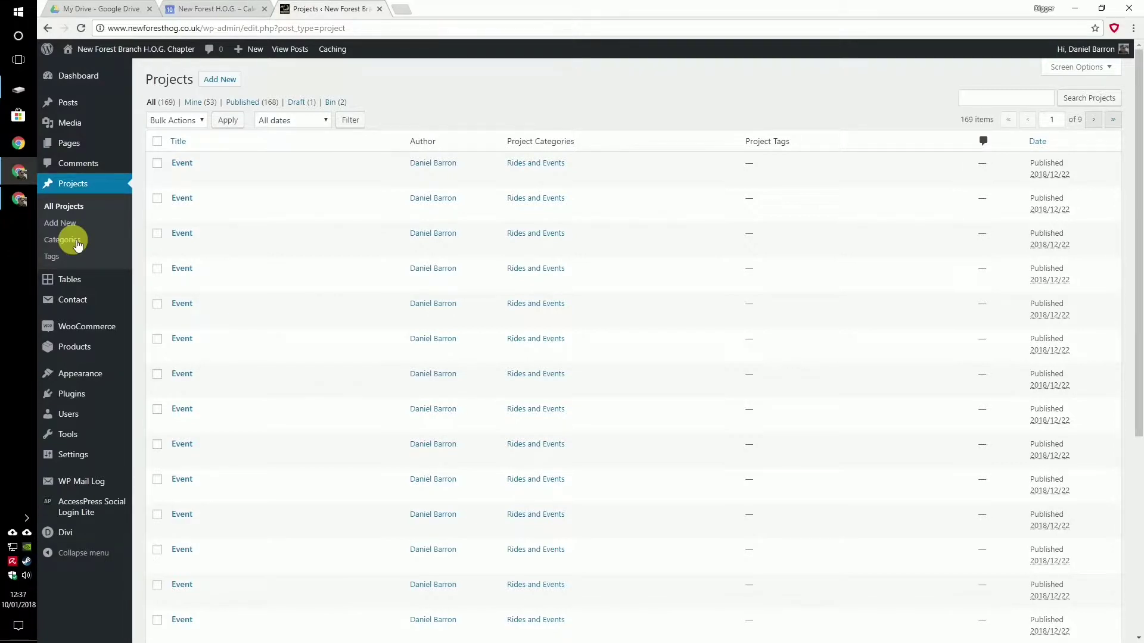
middle_click(191, 169)
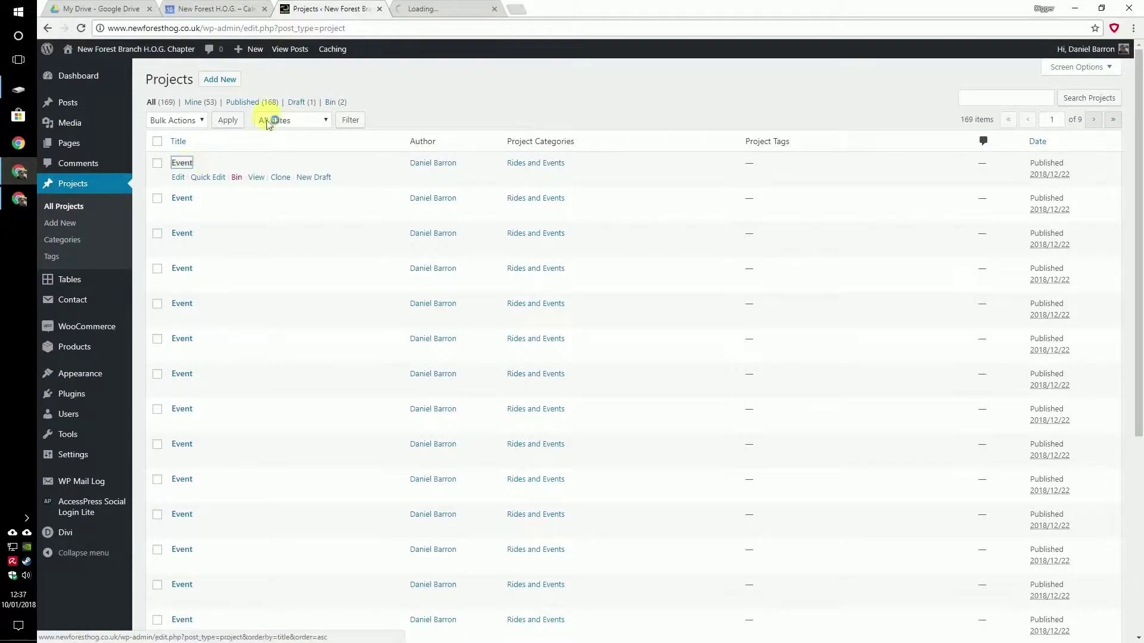
left_click(417, 9)
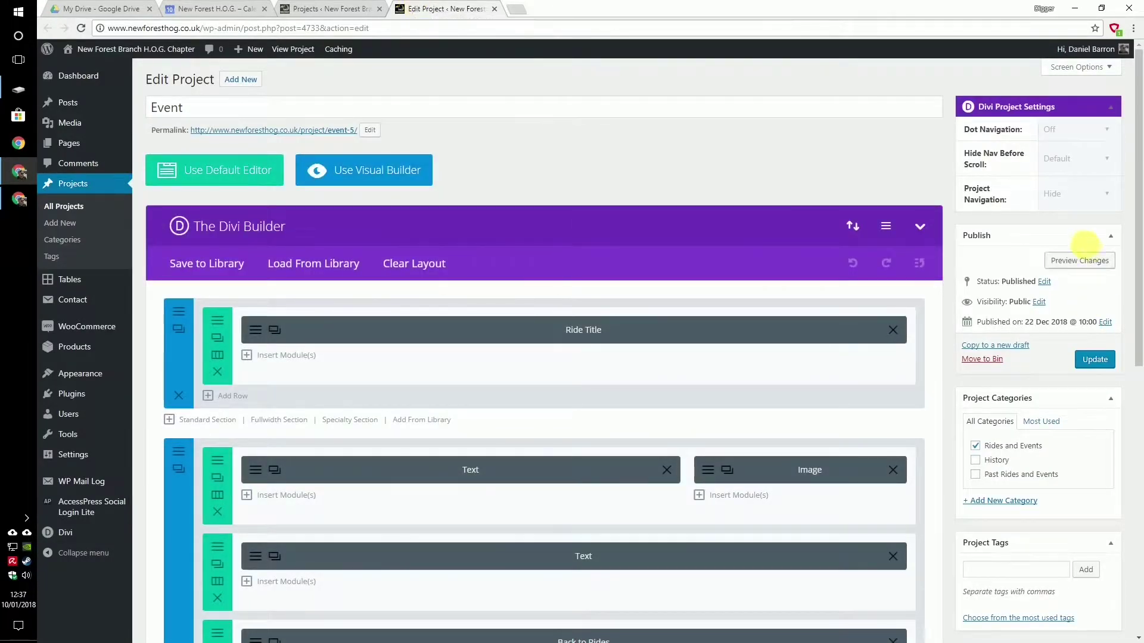
left_click(1080, 261)
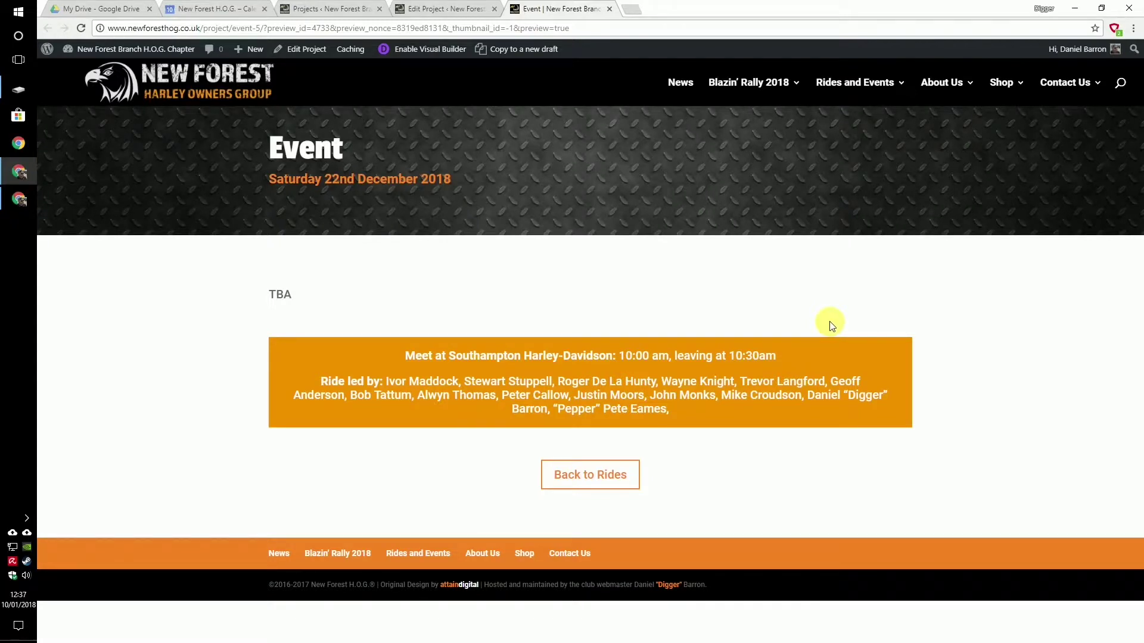
Back in the project editor, inspect the [post_published] shortcode in the full-width Text module, closing its settings without saving.
left_click(420, 10)
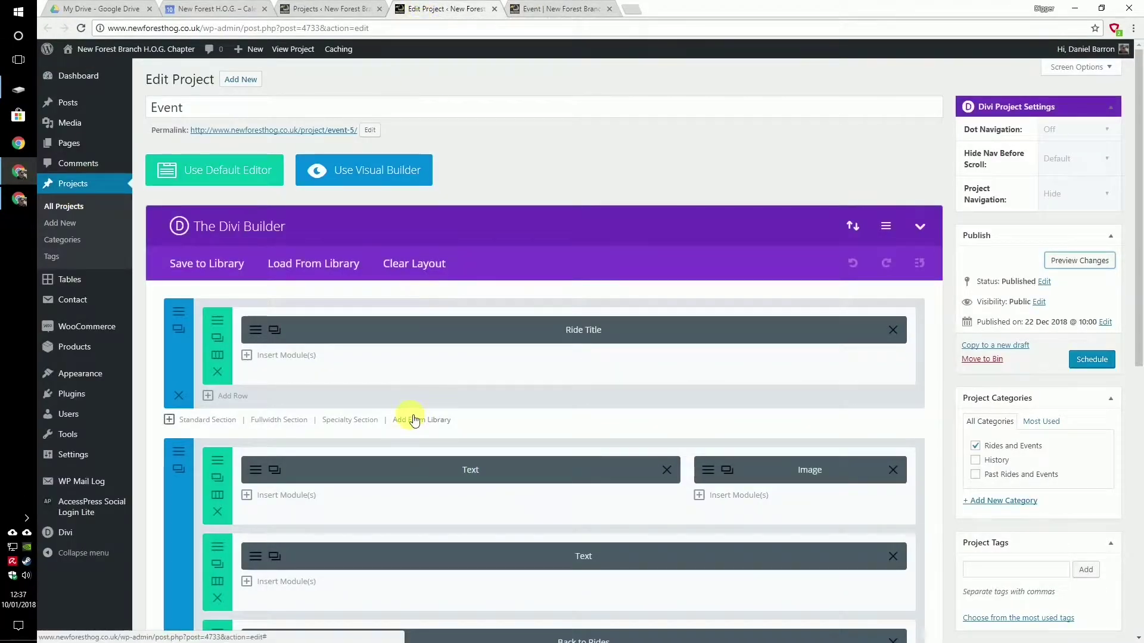
scroll(409, 416, "down", 2)
scroll(416, 420, "down", 1)
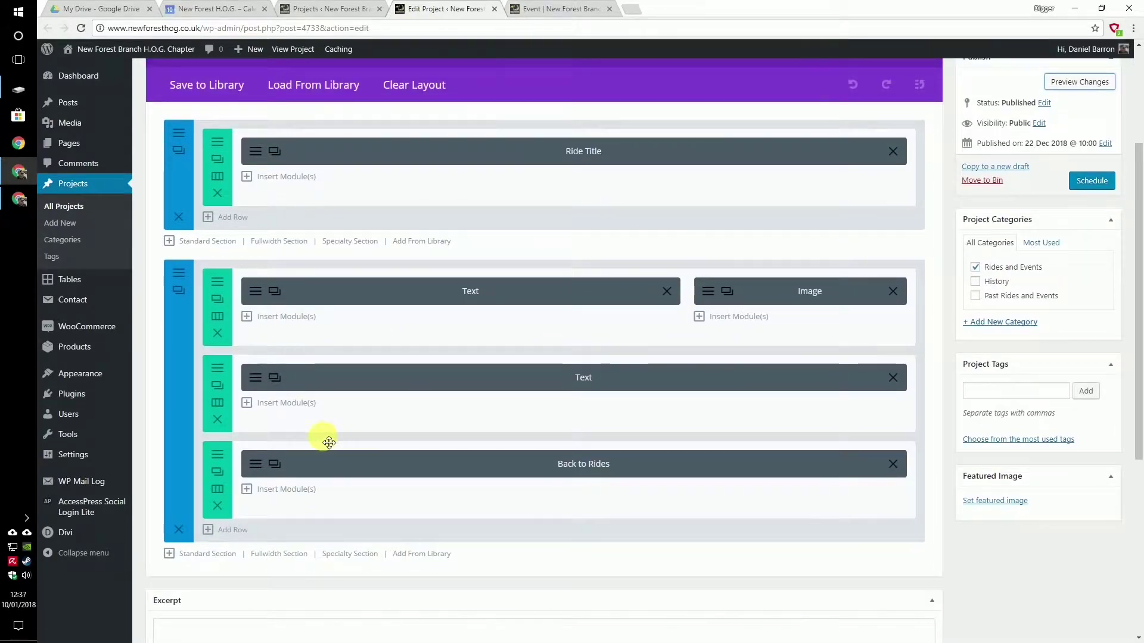
left_click(256, 377)
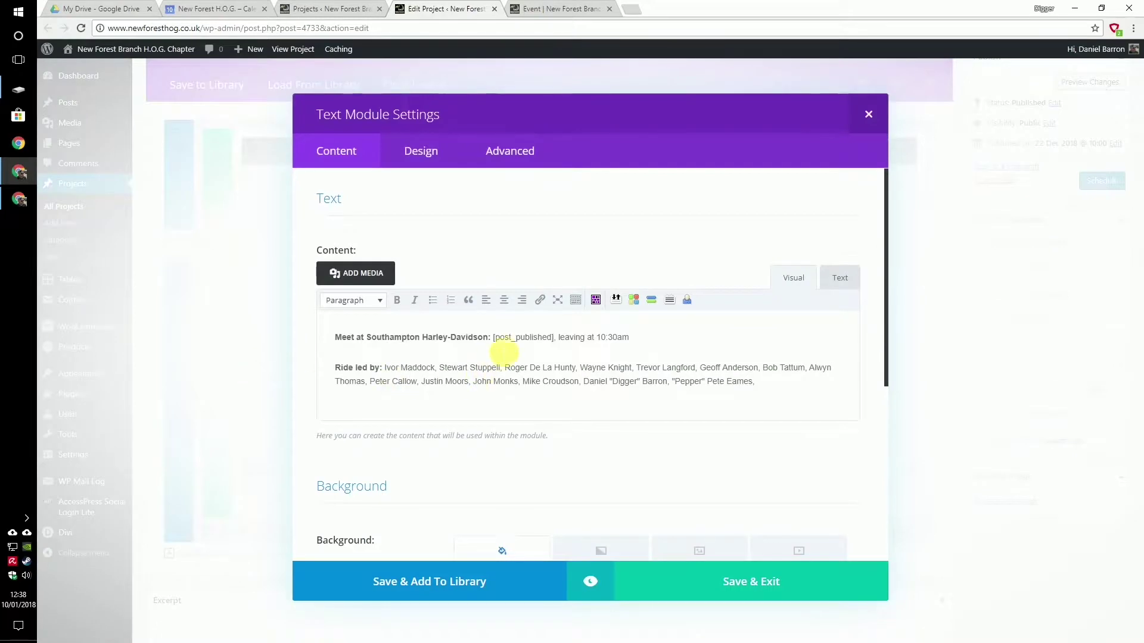
left_click_drag(493, 337, 559, 343)
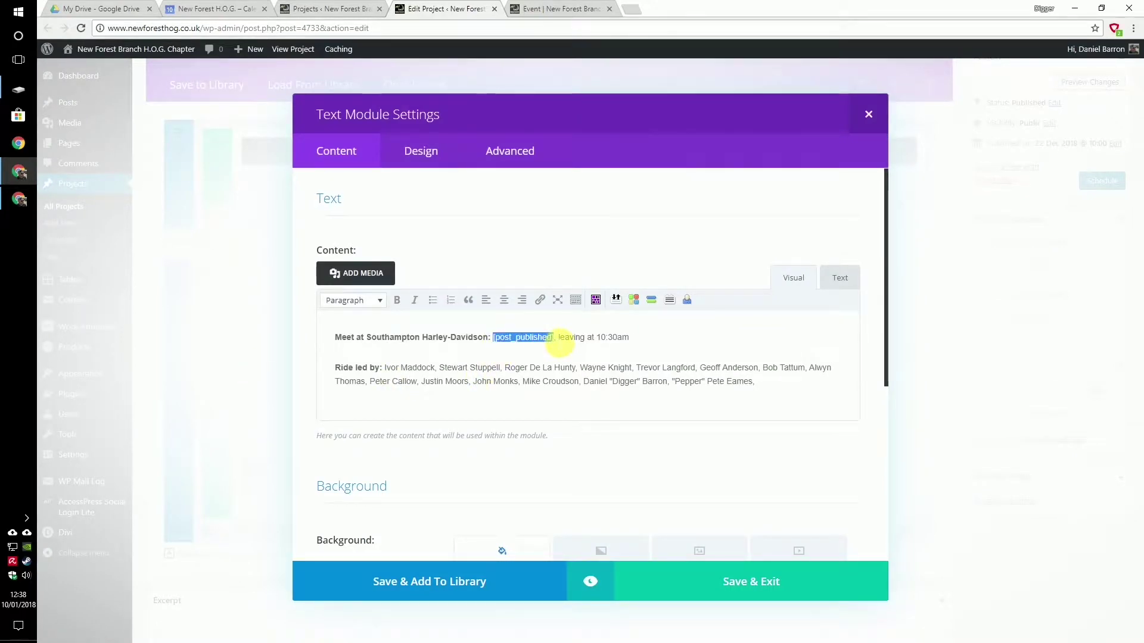
left_click(557, 342)
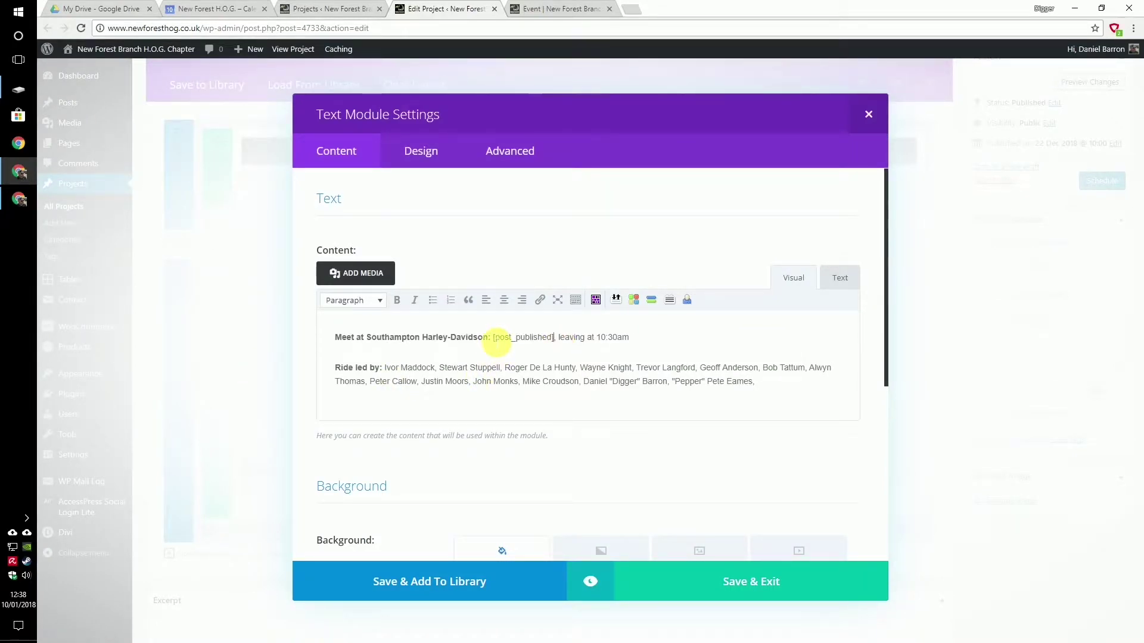
left_click_drag(493, 337, 553, 339)
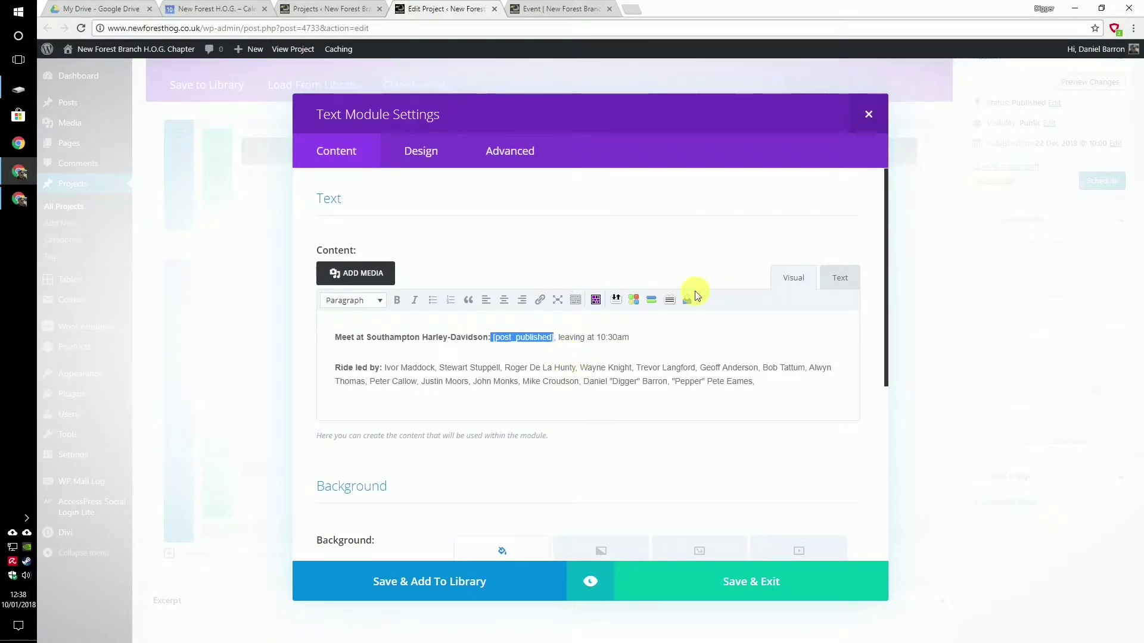
left_click(869, 116)
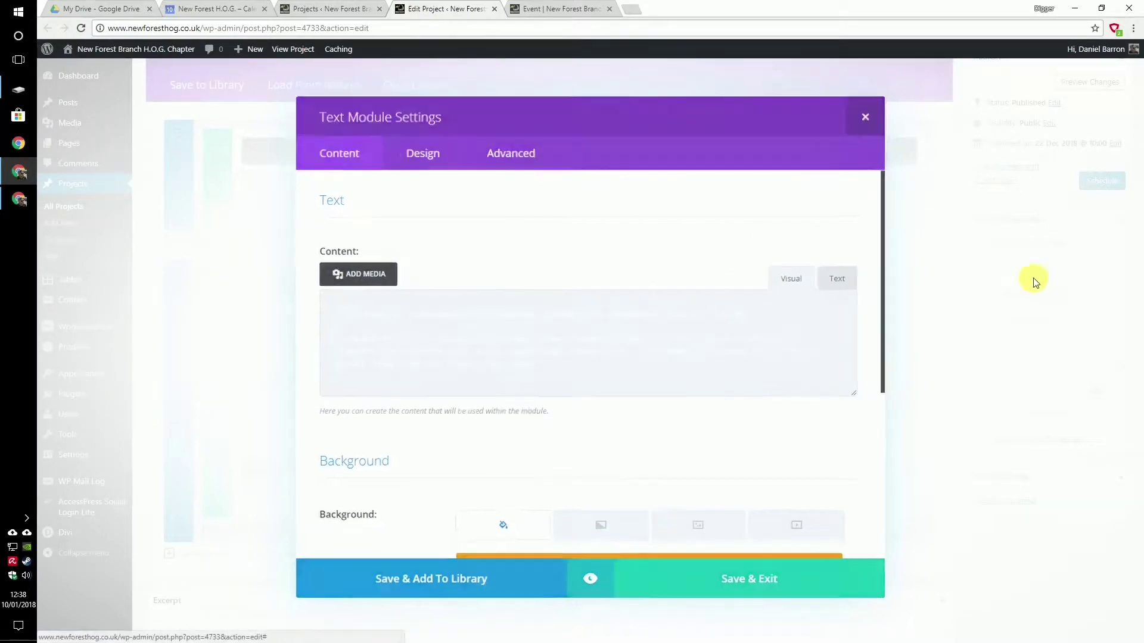
View the Event project's live page through its permalink in a new tab and follow its link back to the rides page.
scroll(1030, 191, "up", 1)
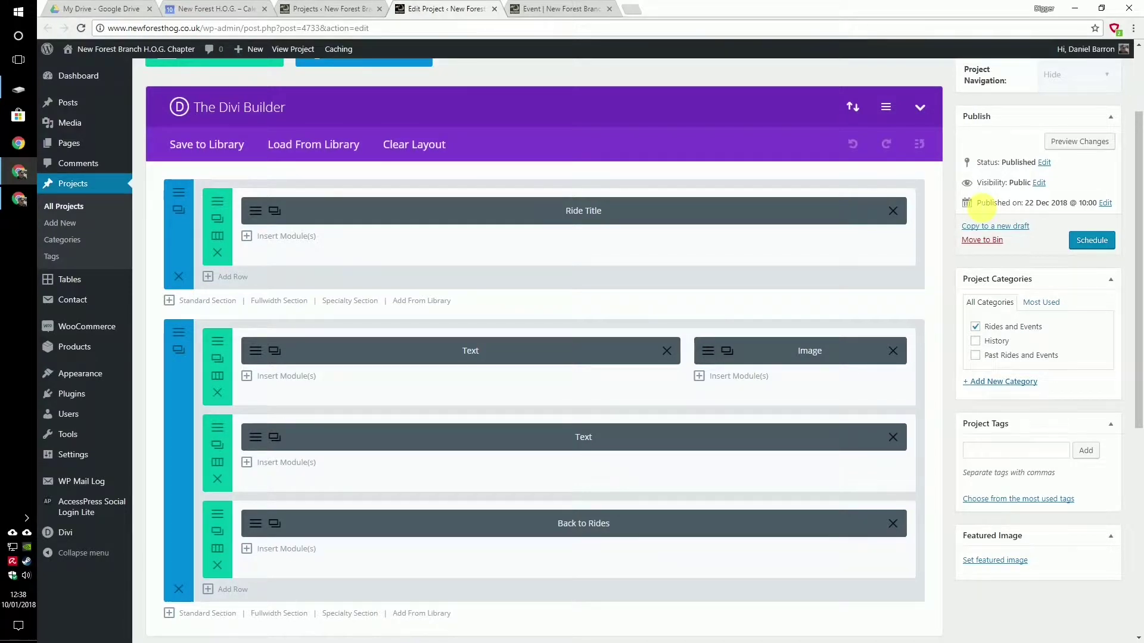
scroll(723, 232, "up", 2)
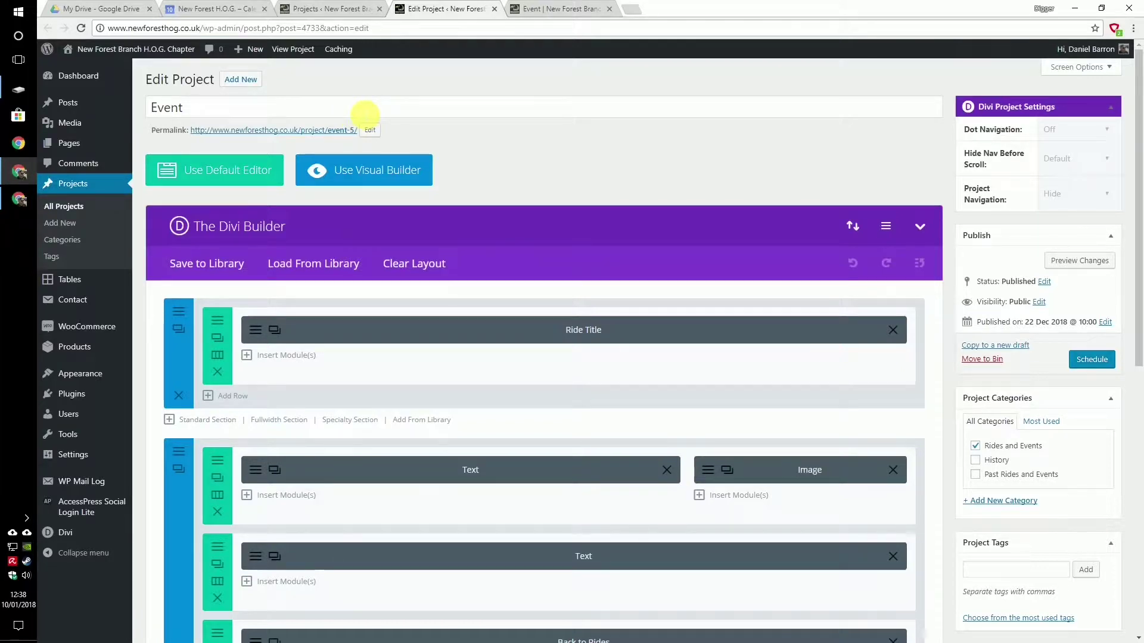
middle_click(318, 130)
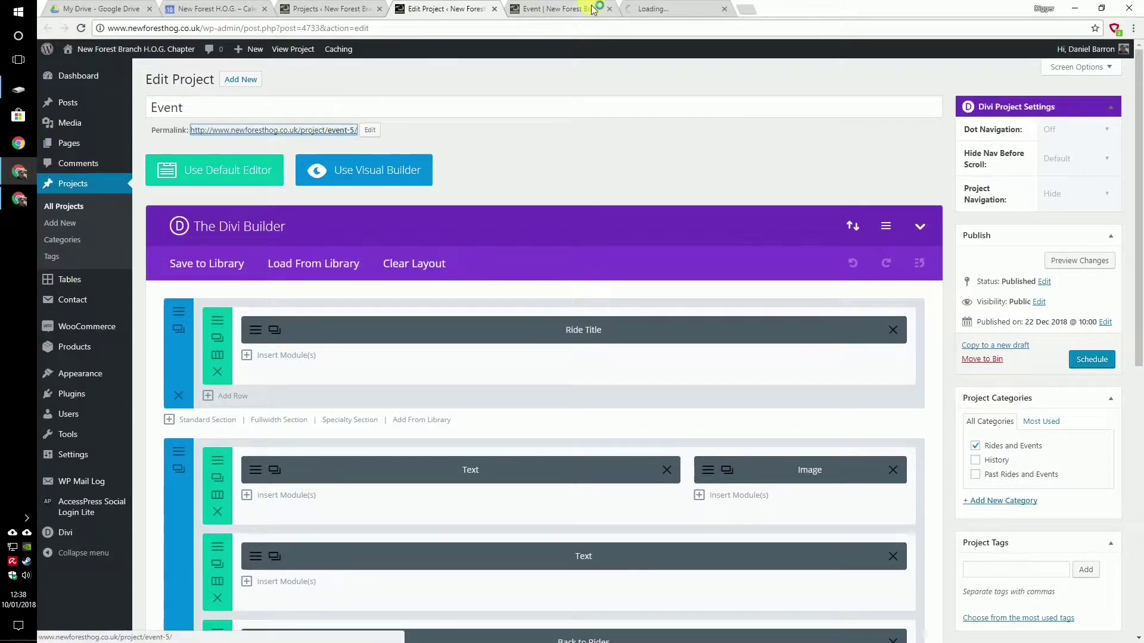
left_click(664, 8)
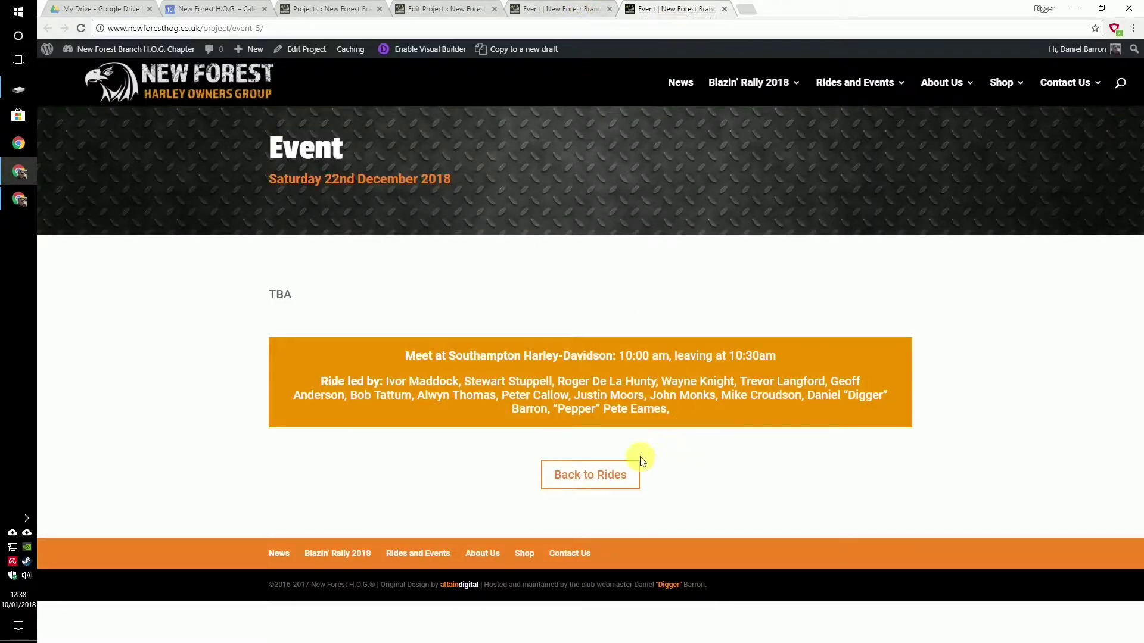
left_click(620, 475)
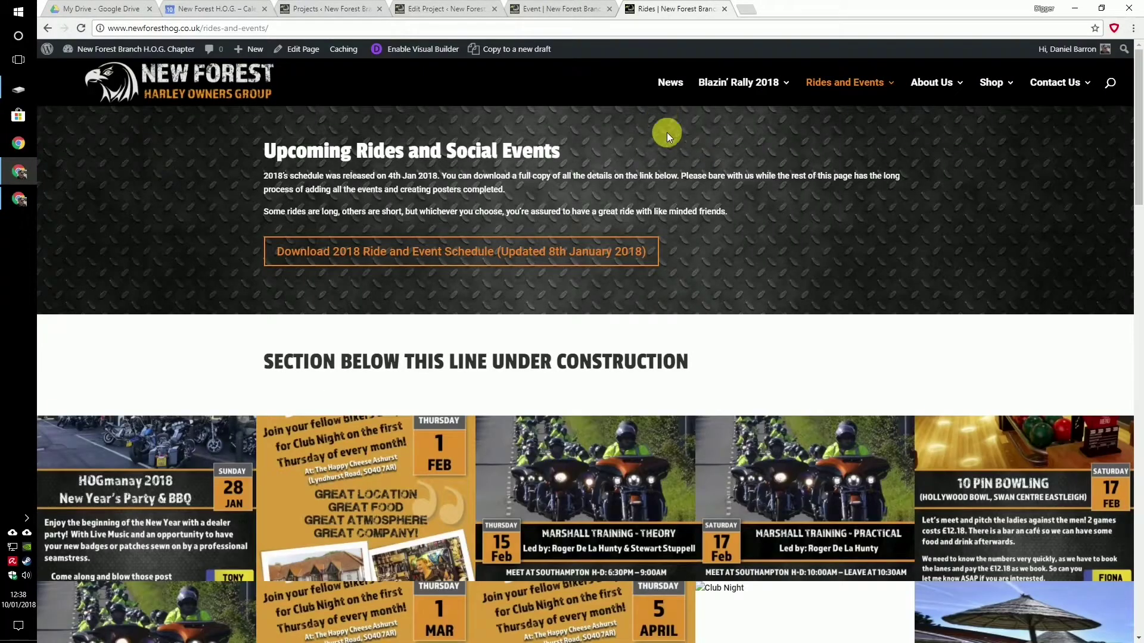
Look through the live rides and events grid, checking which posters are missing and the dates of the placeholder entries.
scroll(690, 167, "down", 20)
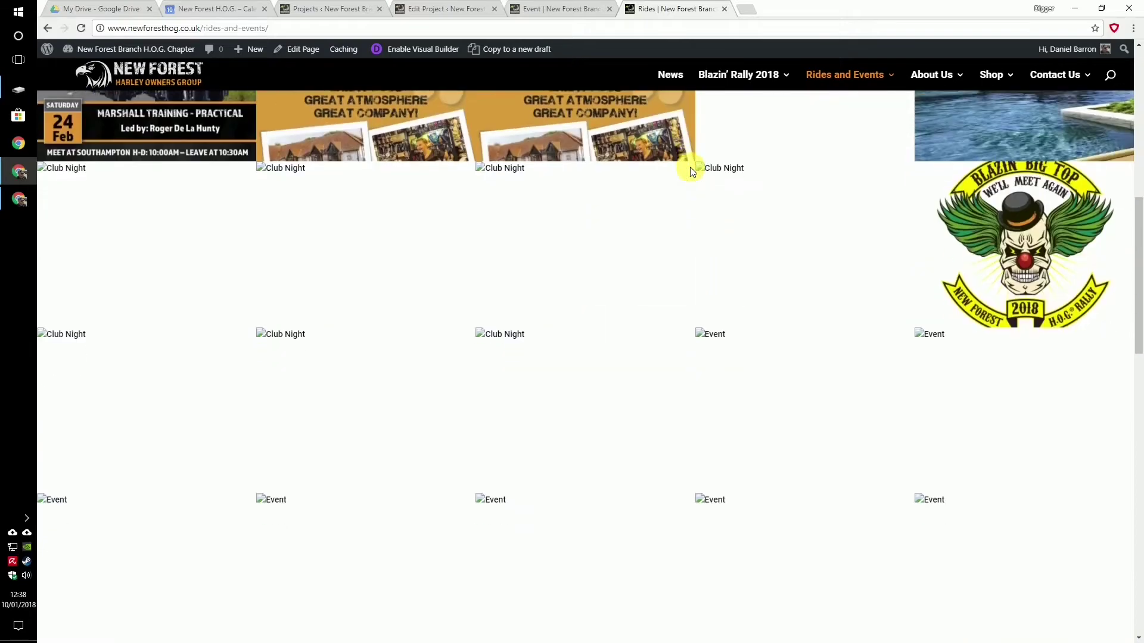
scroll(691, 172, "down", 10)
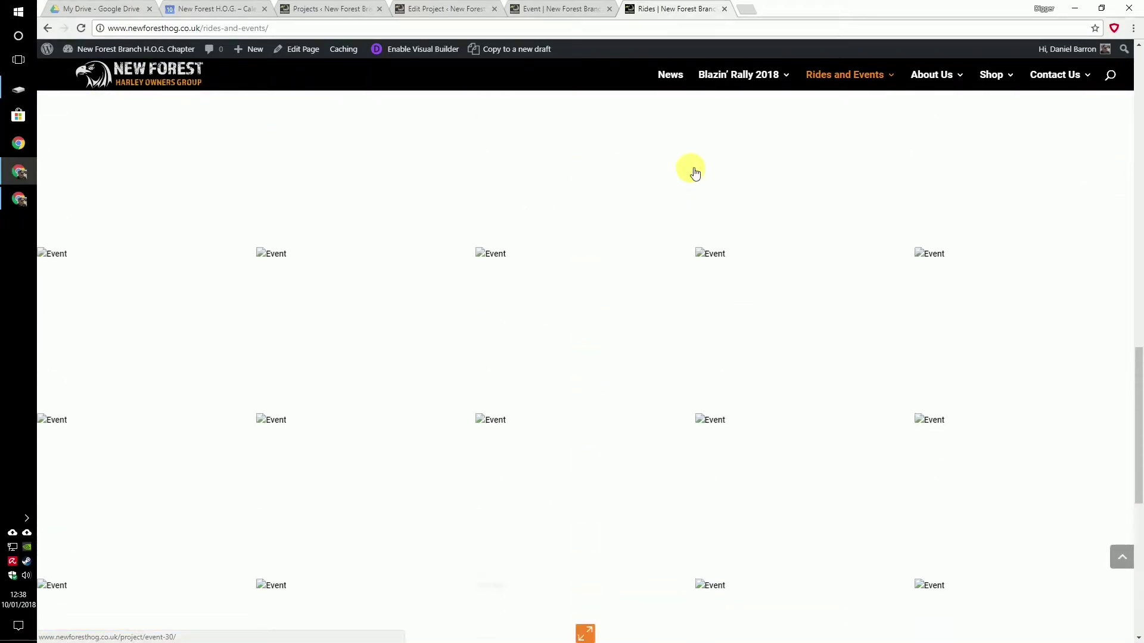
scroll(692, 175, "up", 10)
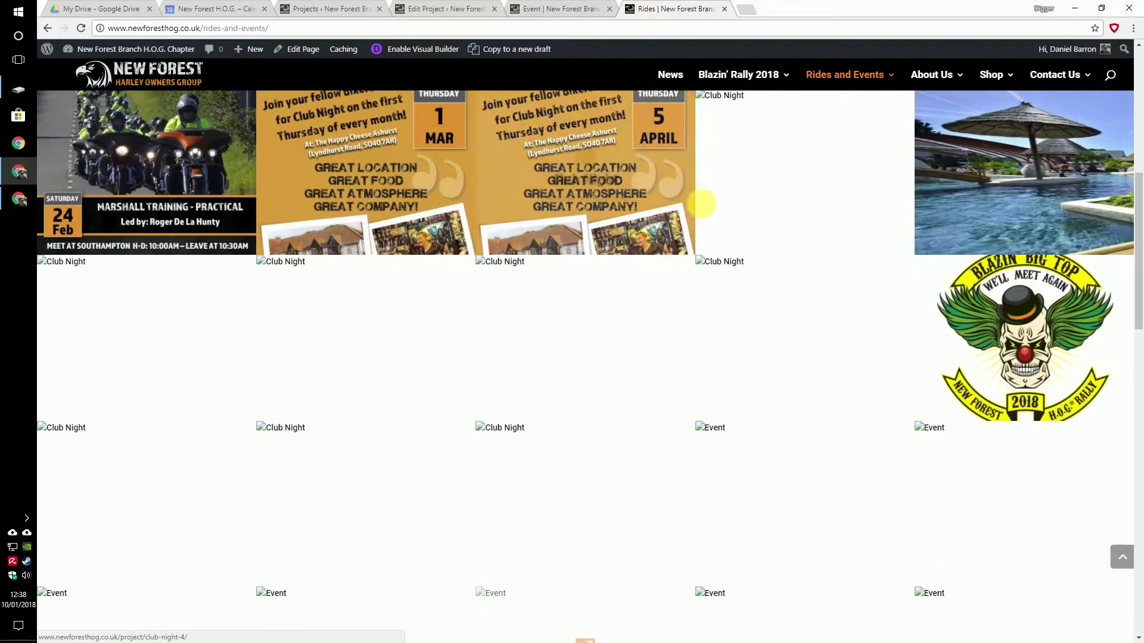
scroll(625, 280, "down", 1)
scroll(547, 268, "up", 1)
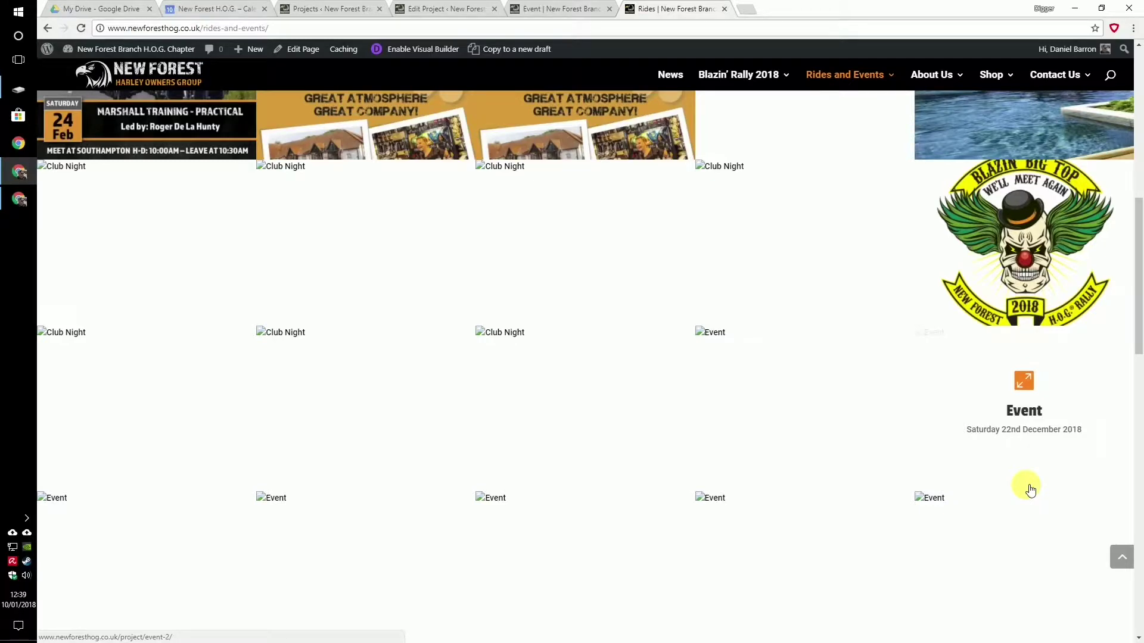
scroll(642, 368, "up", 7)
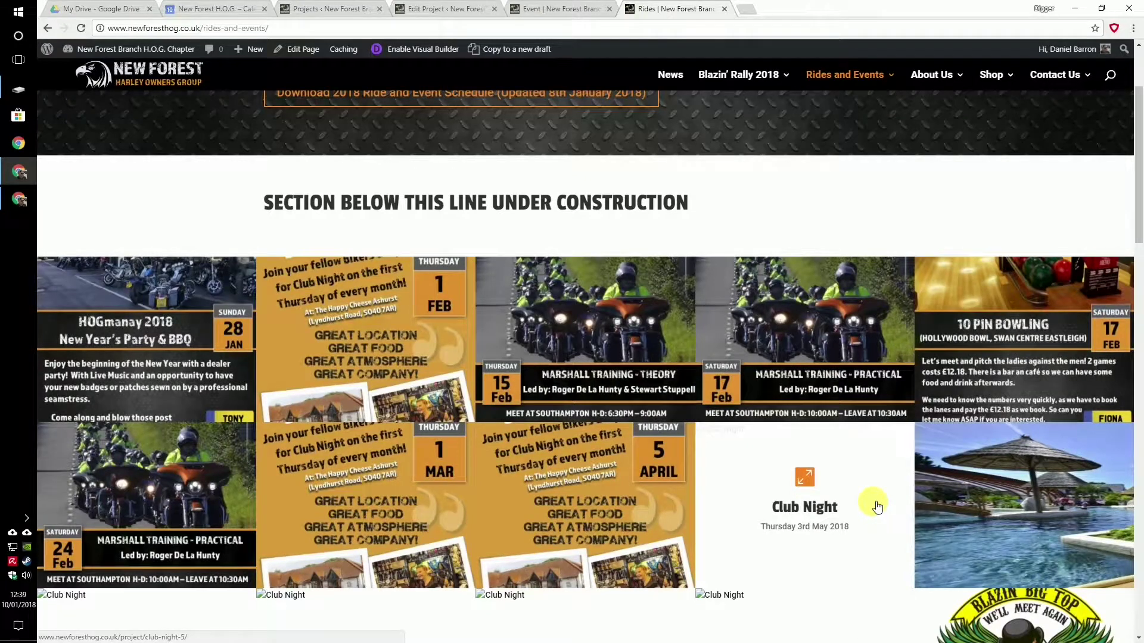
scroll(877, 506, "up", 3)
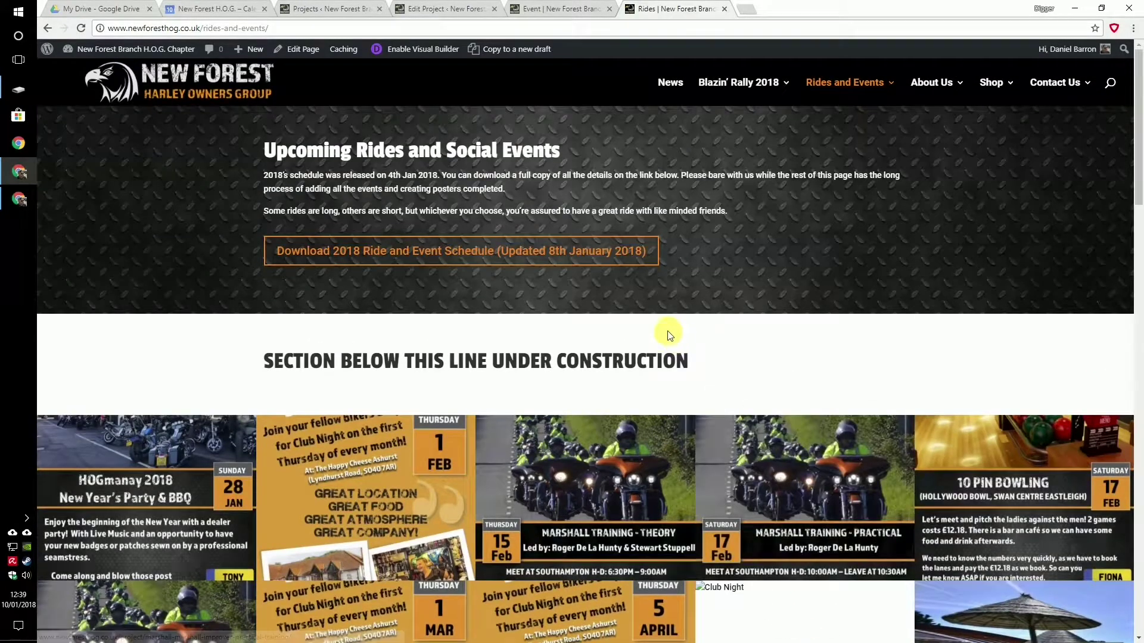
Browse the first three pages of the WordPress projects list, examining the Event, Club Night and training entries.
left_click(375, 7)
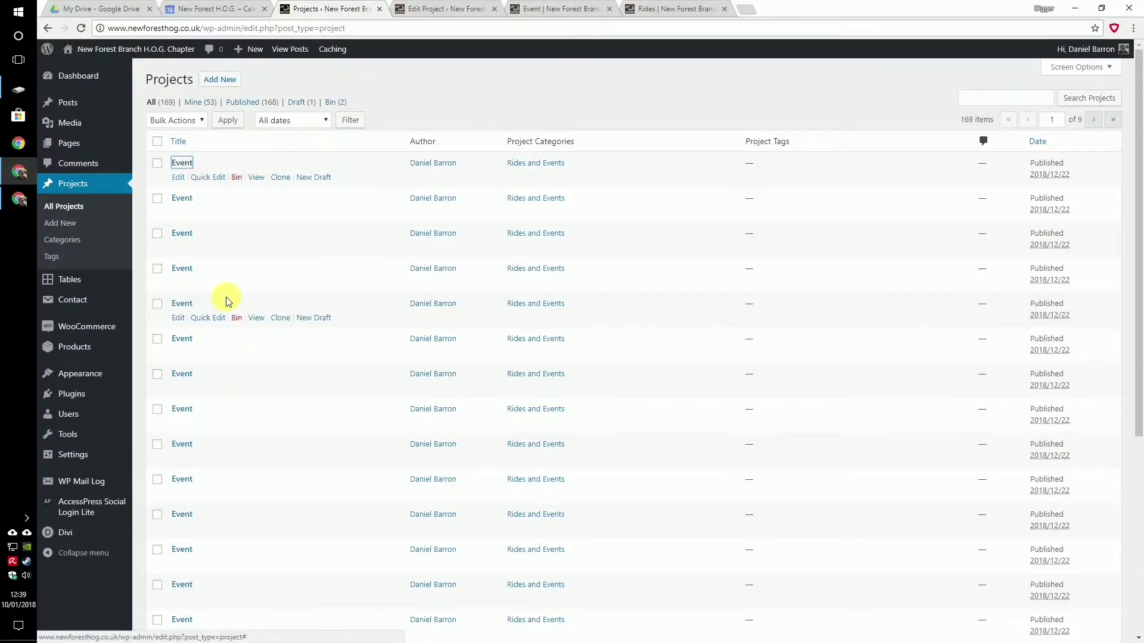
scroll(226, 296, "down", 5)
left_click(1095, 585)
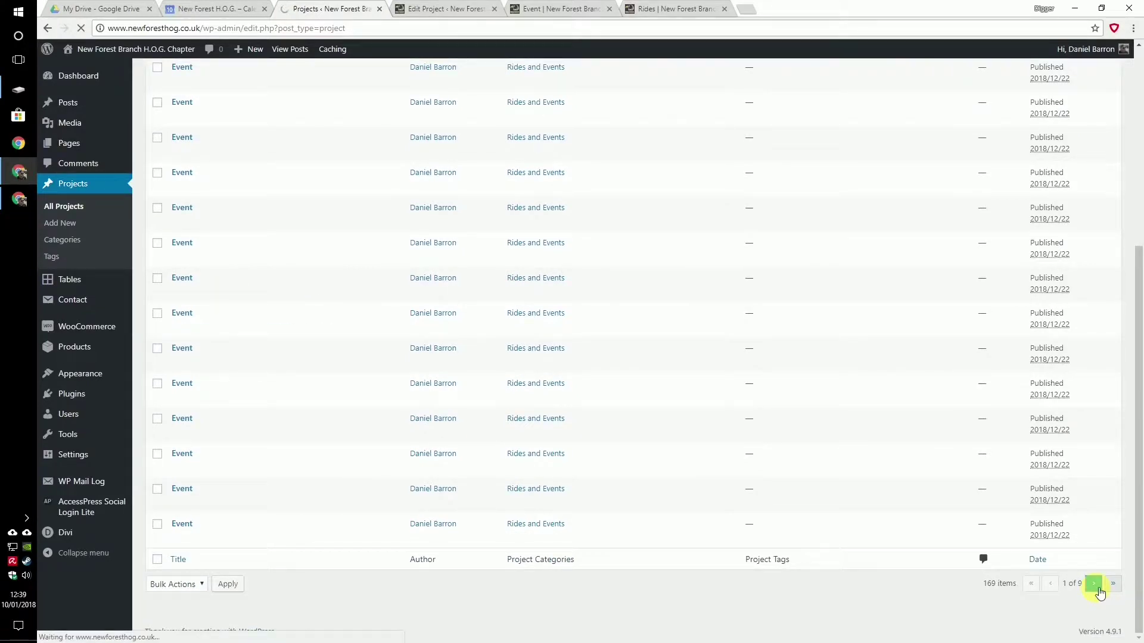
scroll(1097, 592, "down", 5)
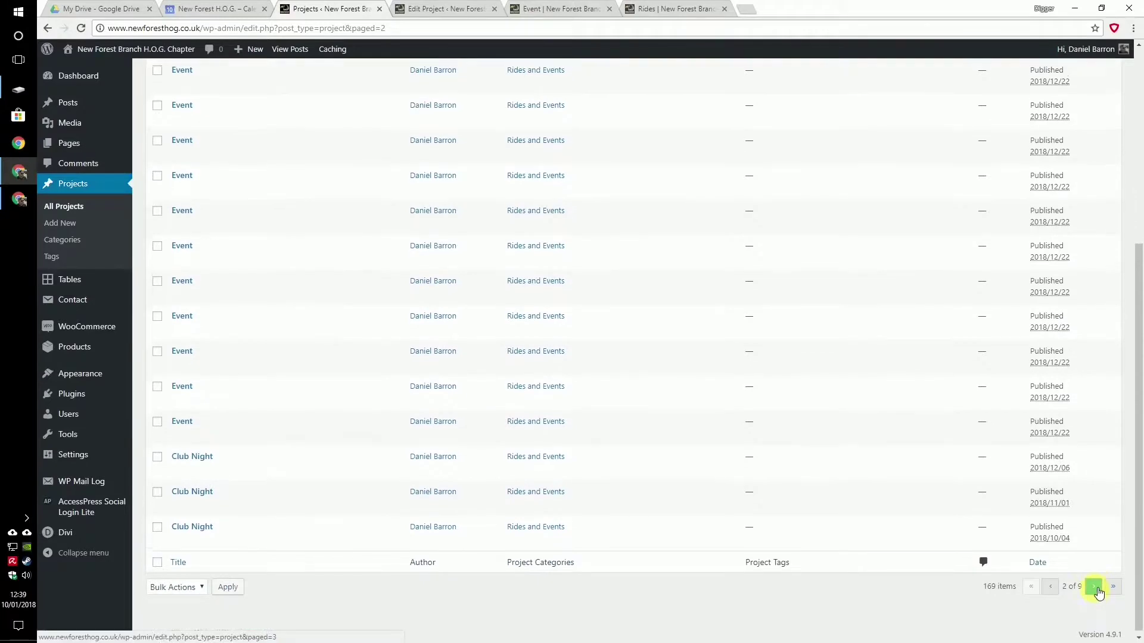
scroll(1097, 593, "up", 3)
scroll(1097, 592, "down", 3)
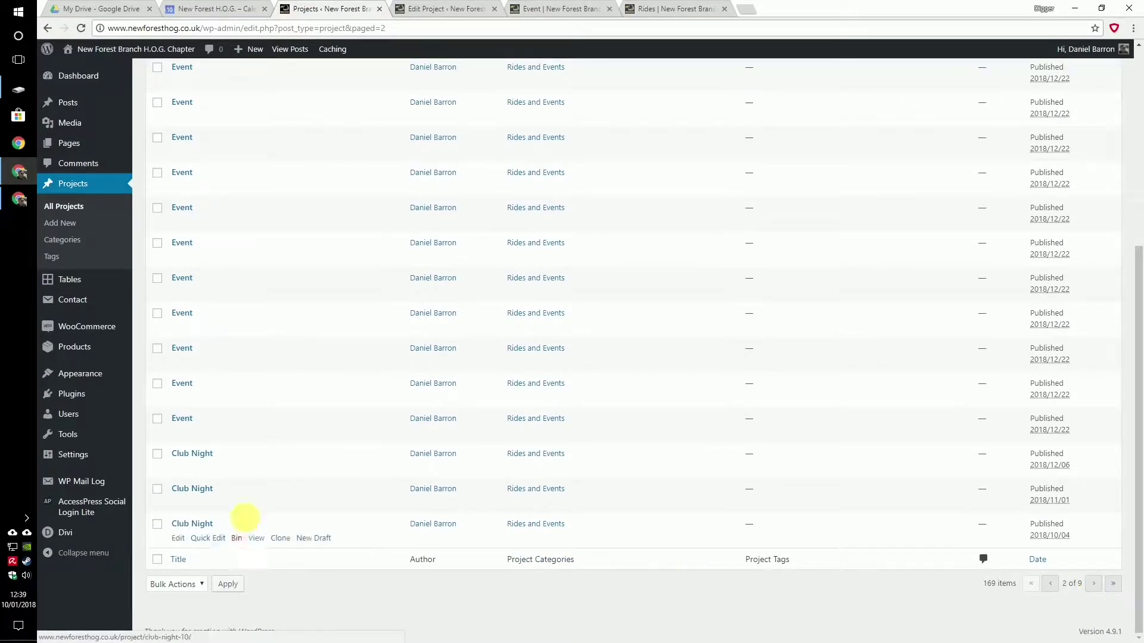
left_click(1093, 585)
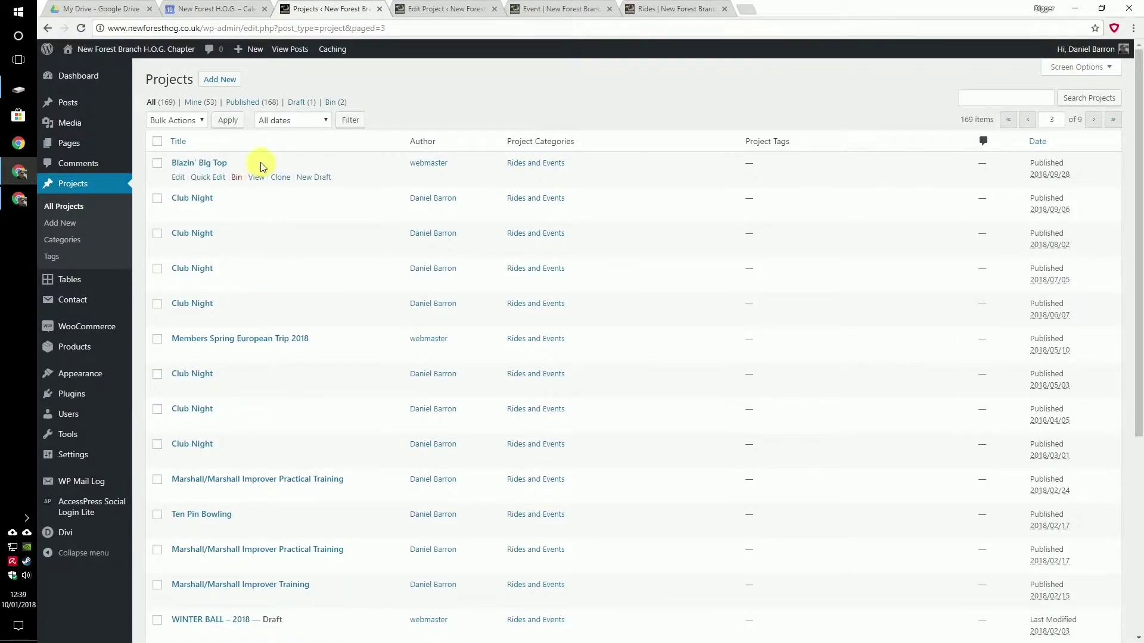
scroll(289, 352, "down", 2)
scroll(285, 352, "down", 2)
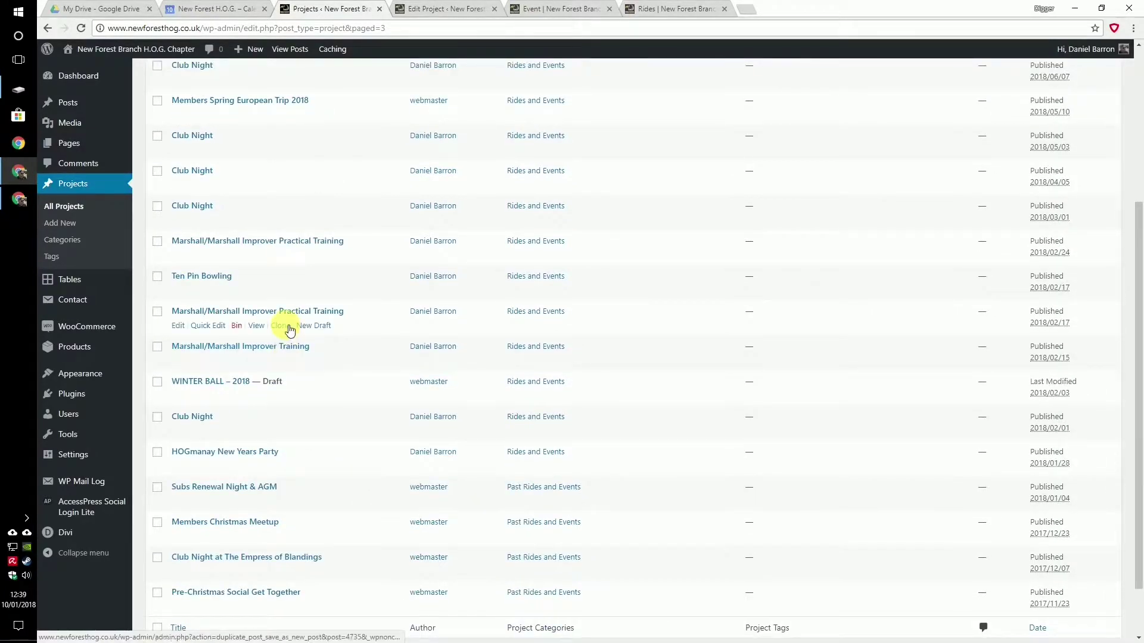
scroll(288, 323, "up", 4)
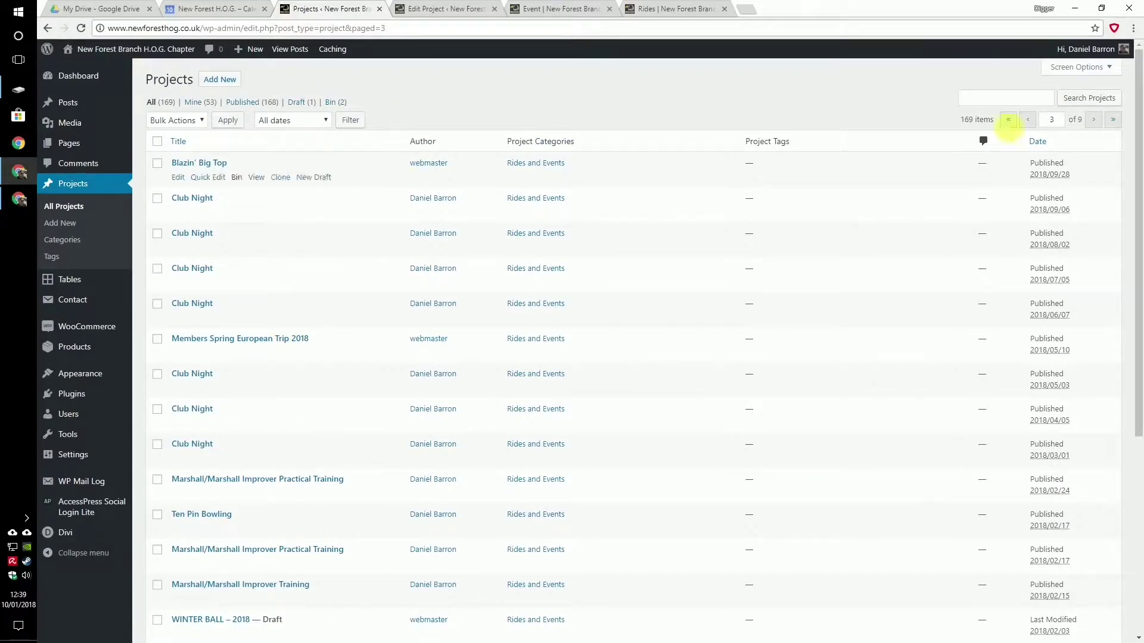
Return to the first page of the projects list and open the first placeholder Event project for editing.
left_click(1027, 120)
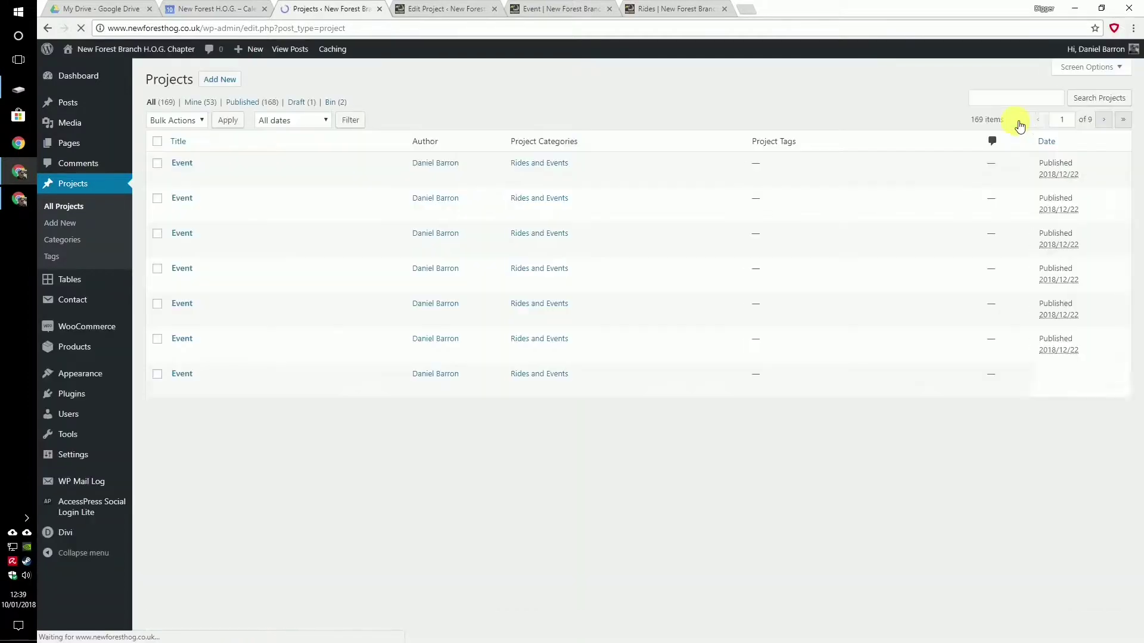
mouse_move(439, 158)
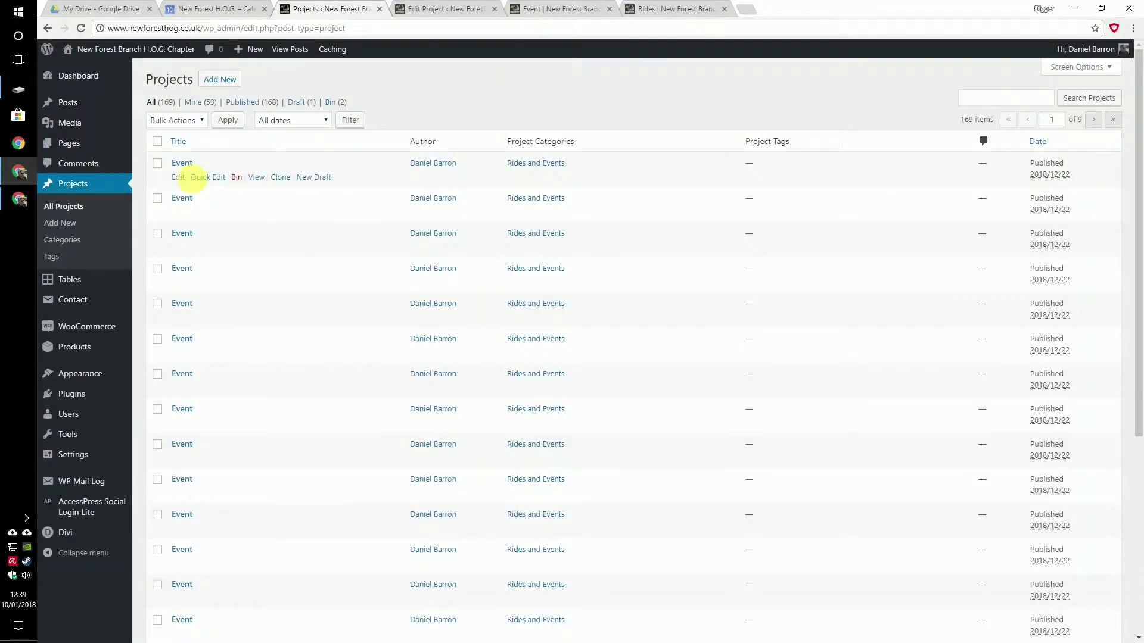
left_click(179, 180)
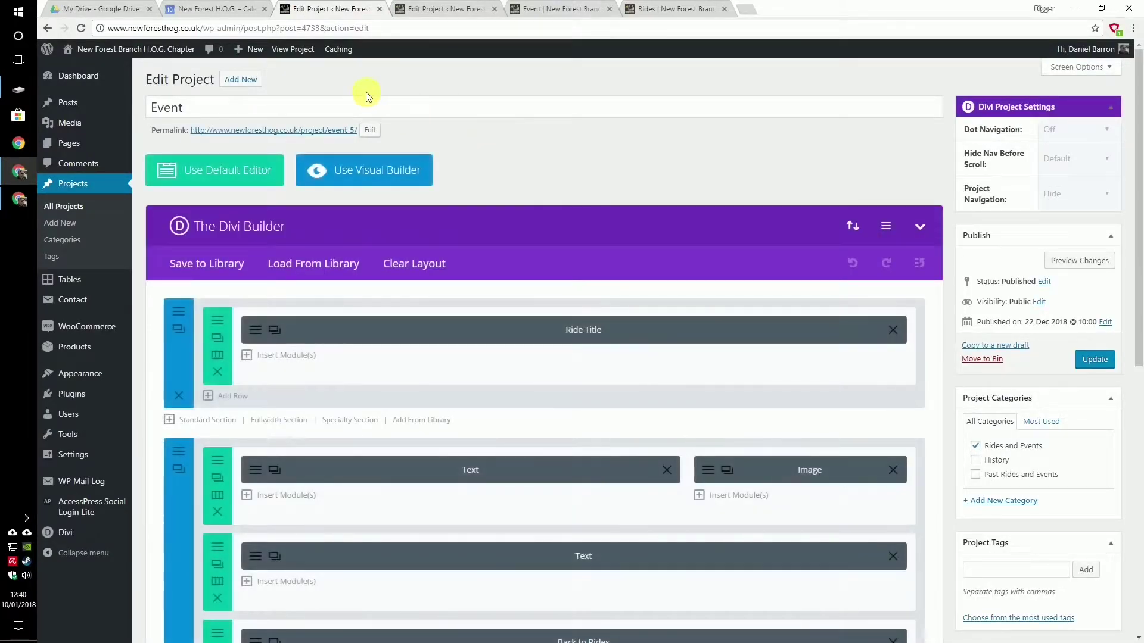
Copy the 3 March title from Event Schedule 080118.xlsx and set the project's title to "Marshall/Marshall Improver Practical Training", without the space before the slash.
left_click(94, 7)
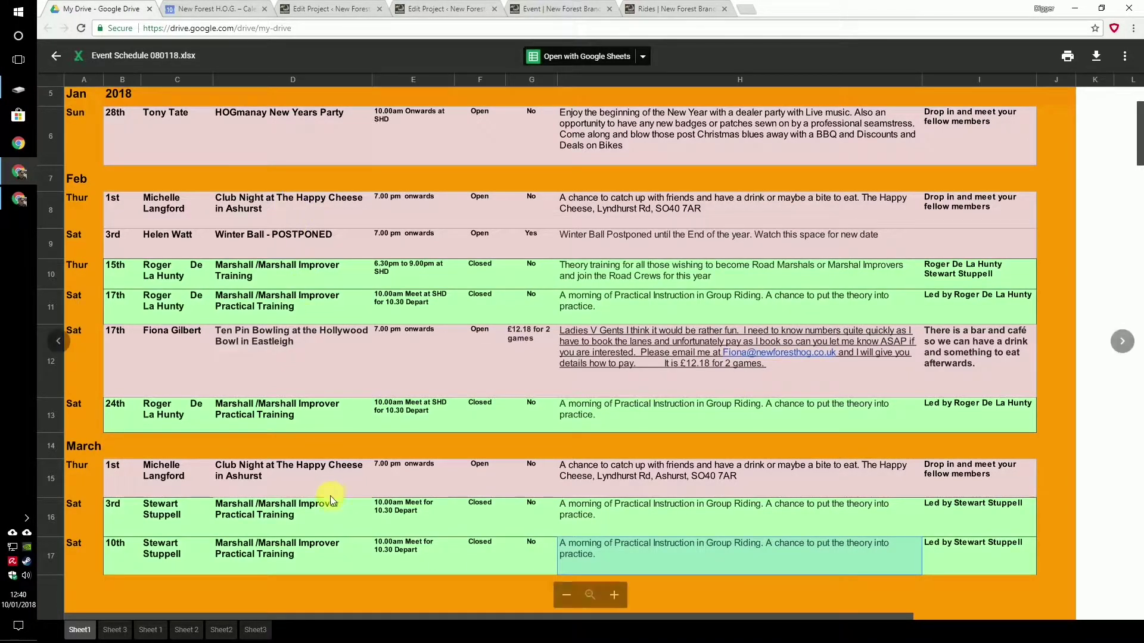
left_click_drag(180, 514, 820, 510)
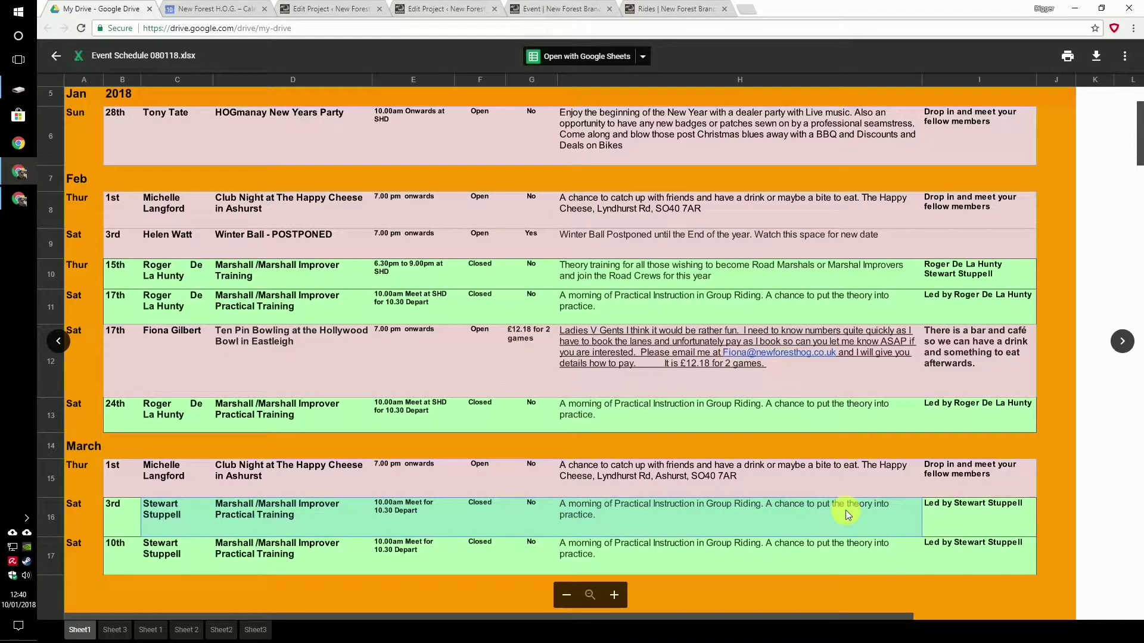
left_click(321, 513)
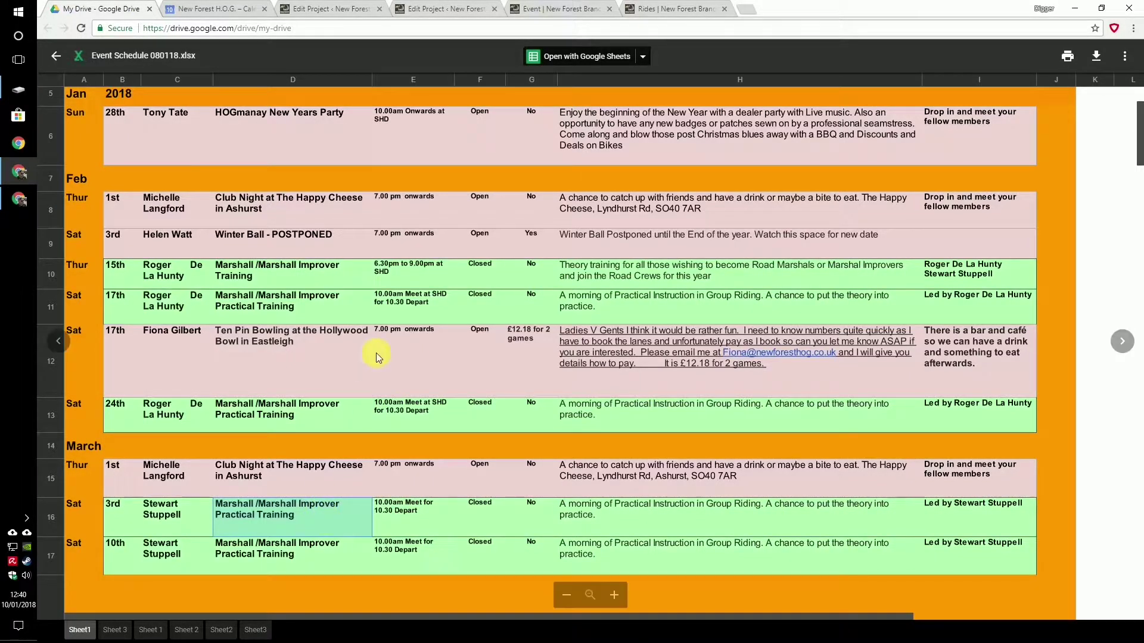
left_click(366, 7)
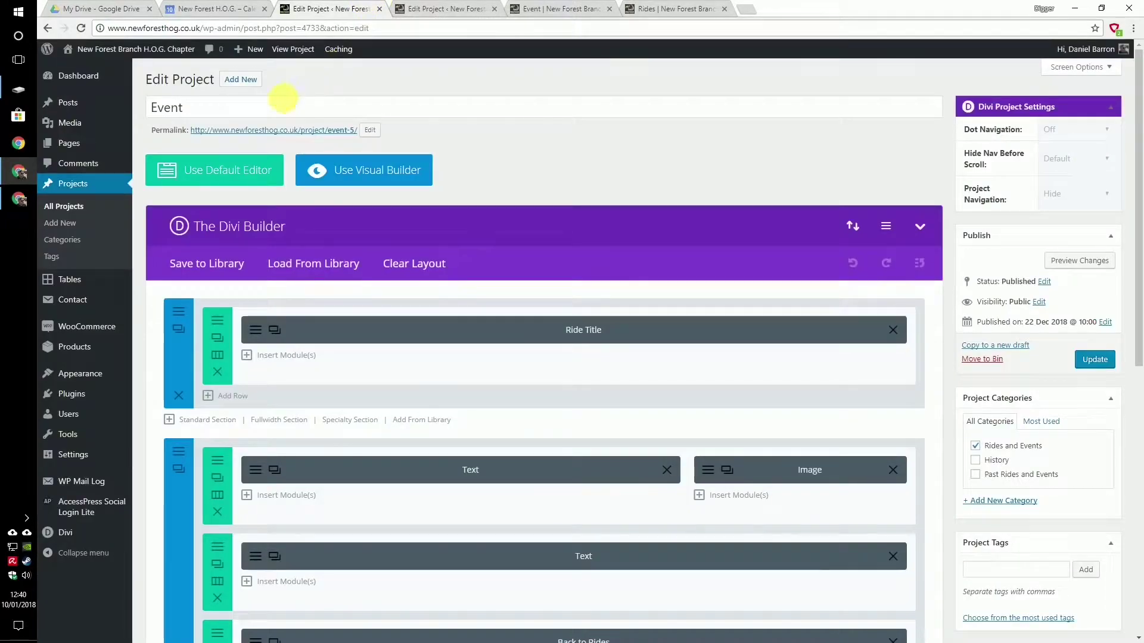
left_click_drag(281, 109, 91, 101)
key("ctrl+v")
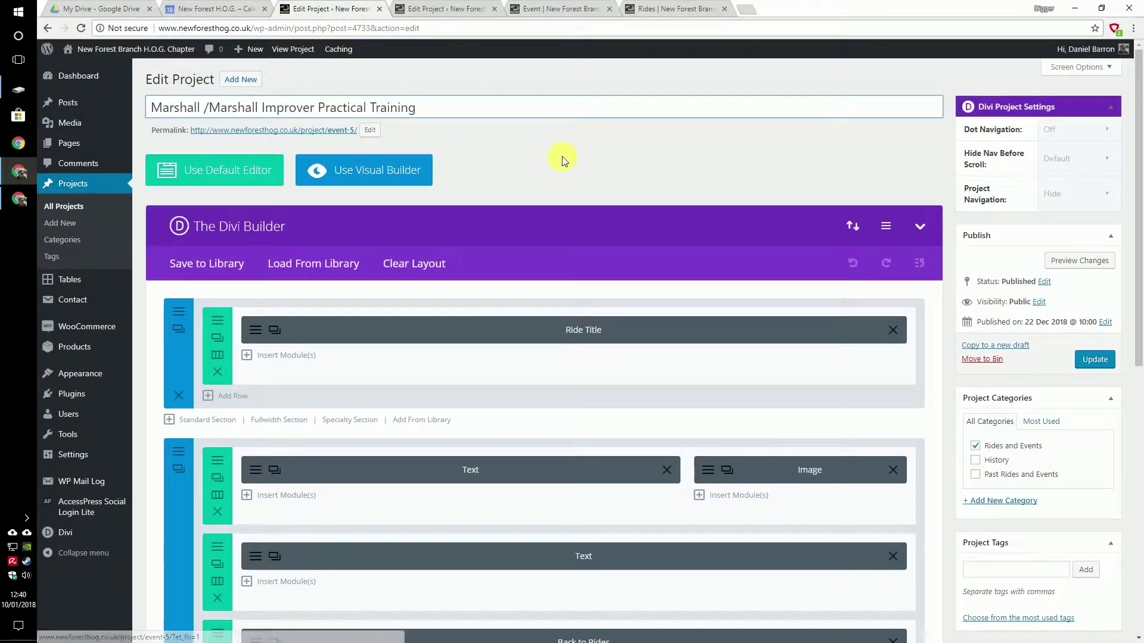
left_click(201, 109)
key("Delete")
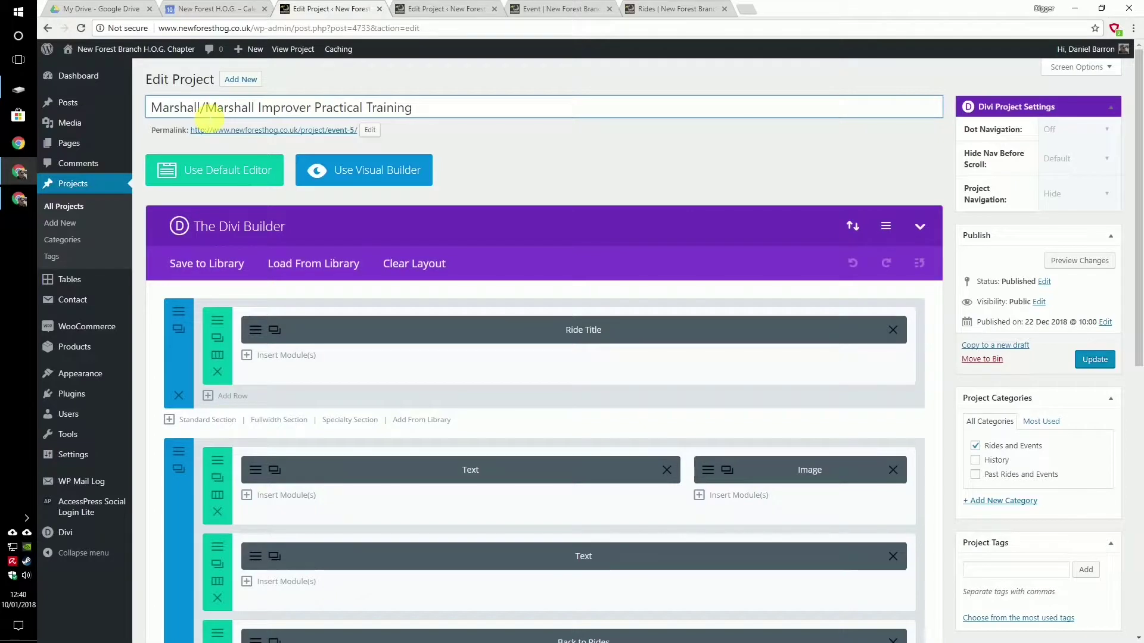
Clear the project's permalink slug and apply it so that it regenerates from the new title.
left_click(370, 130)
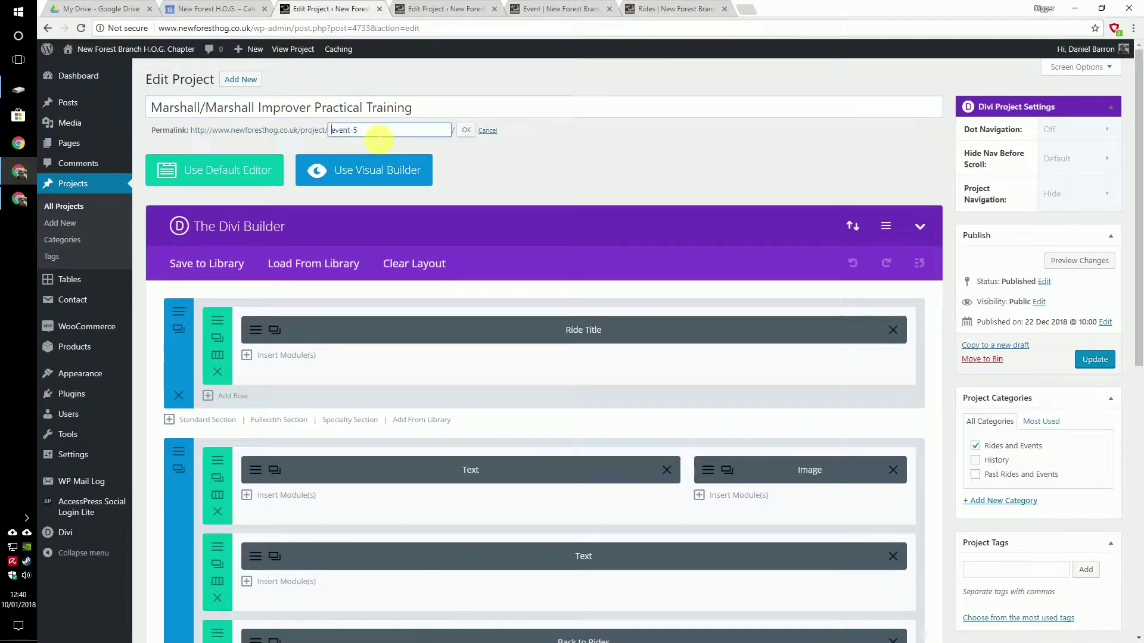
key("ctrl+a")
key("BackSpace")
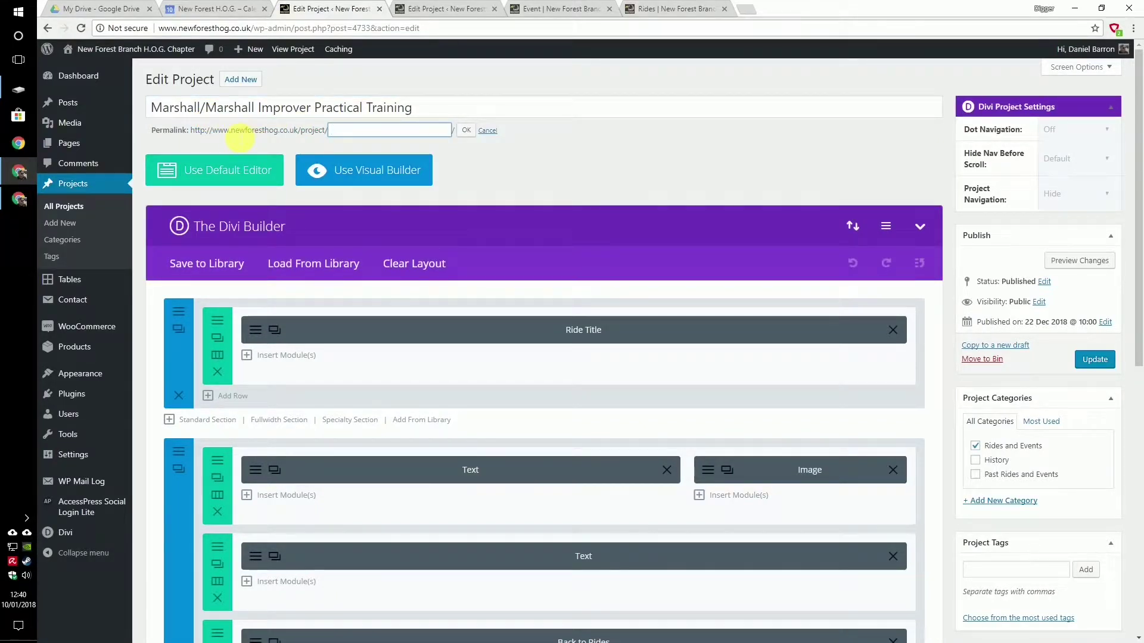
key("Return")
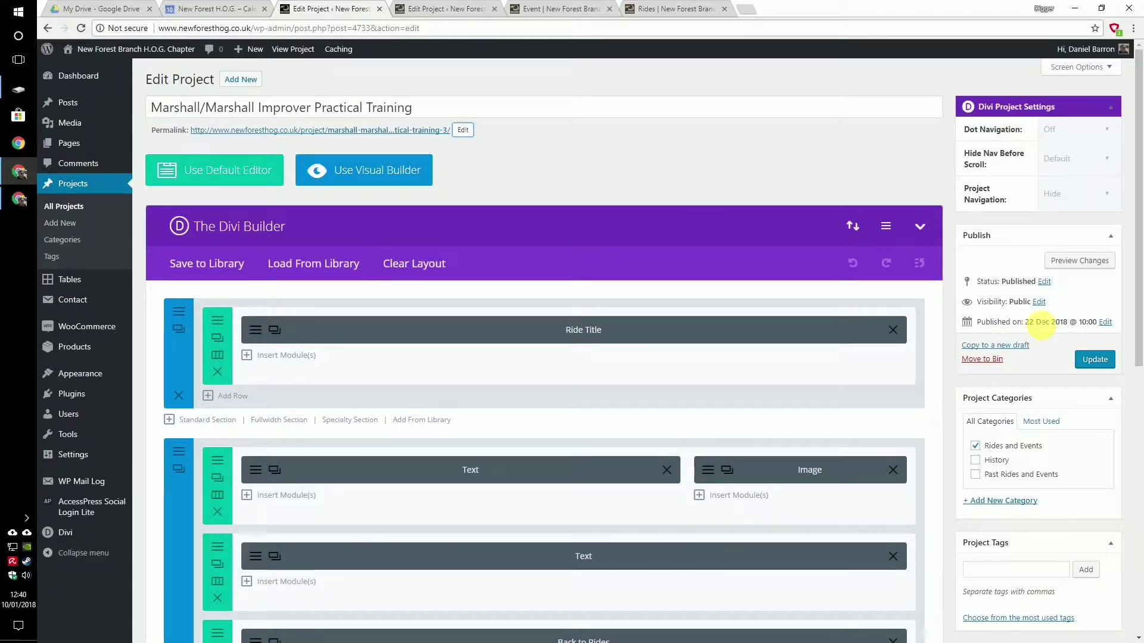
Set the project's publish date to 3 March 2018.
left_click(1105, 323)
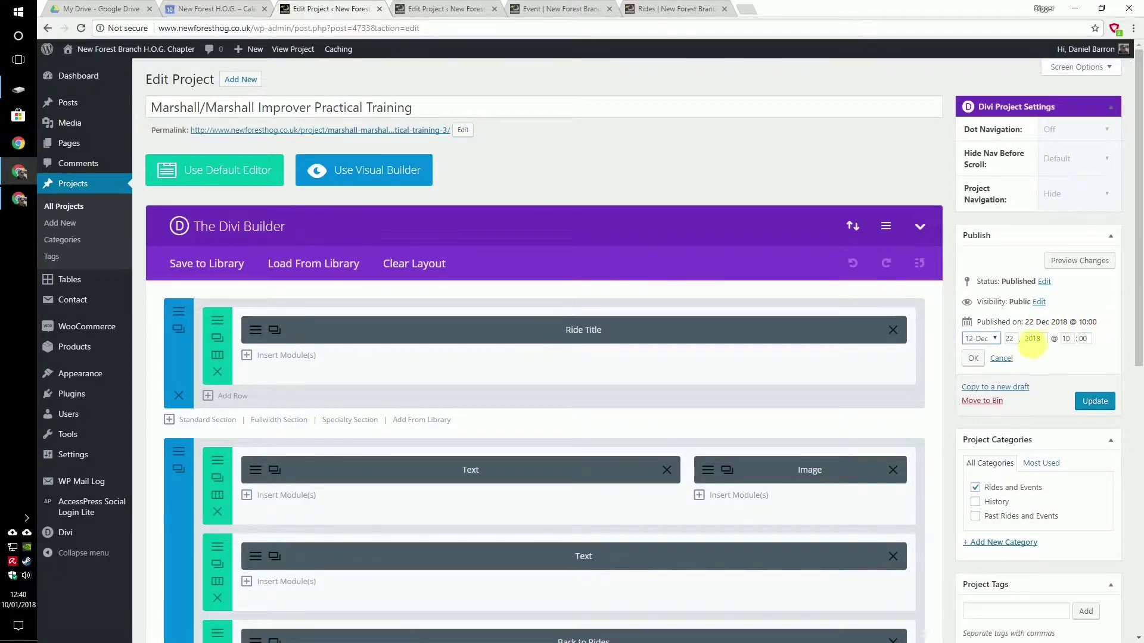
left_click(981, 338)
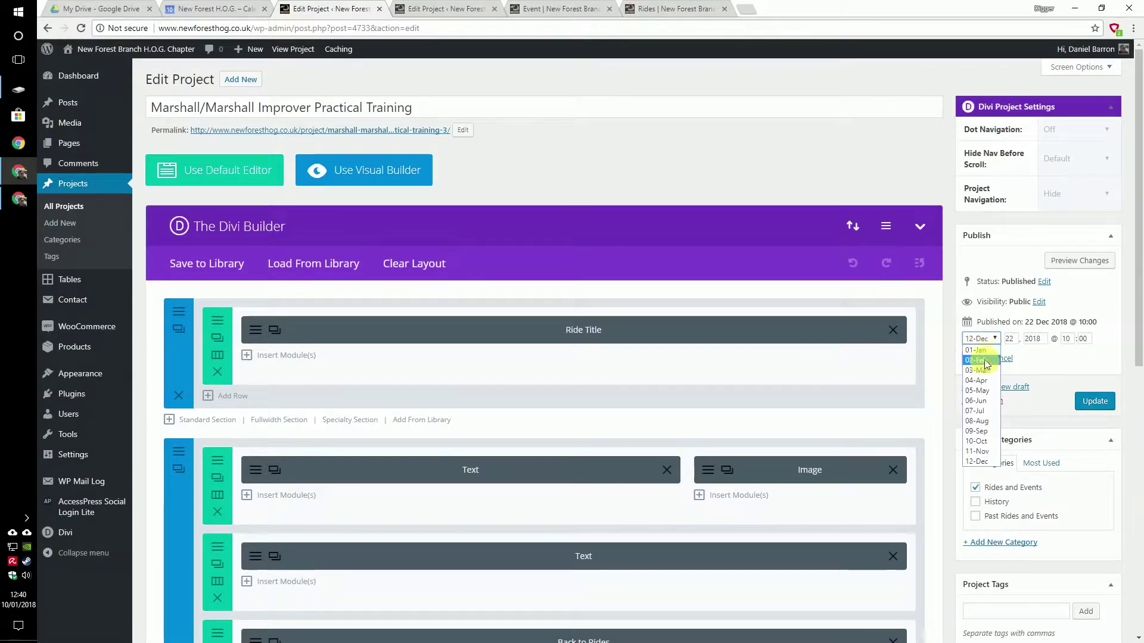
left_click(977, 370)
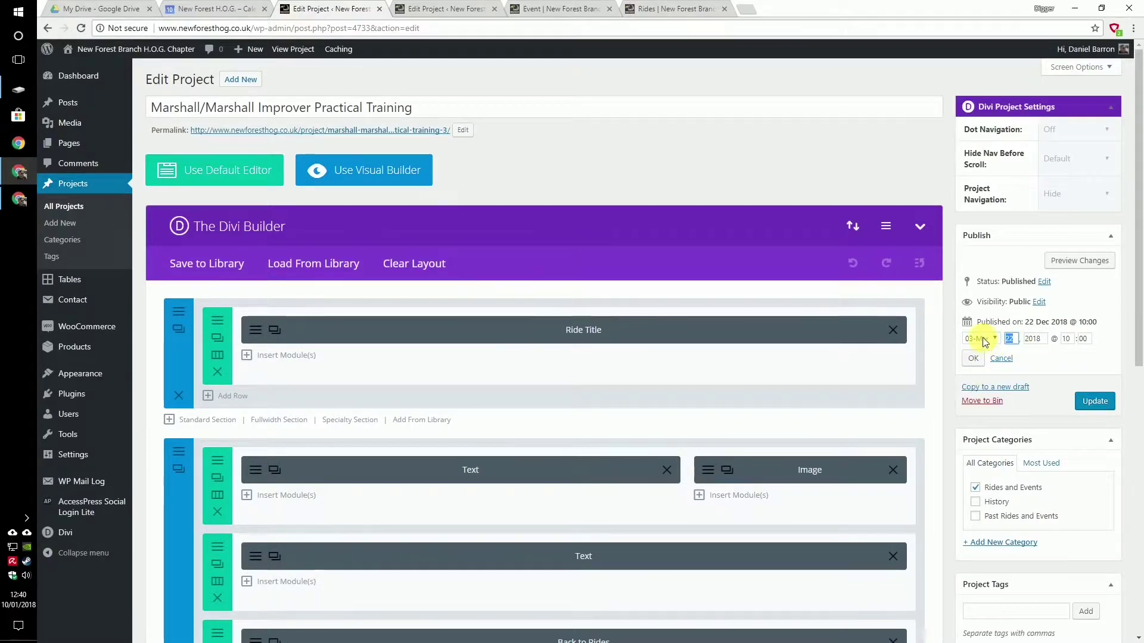
type("03")
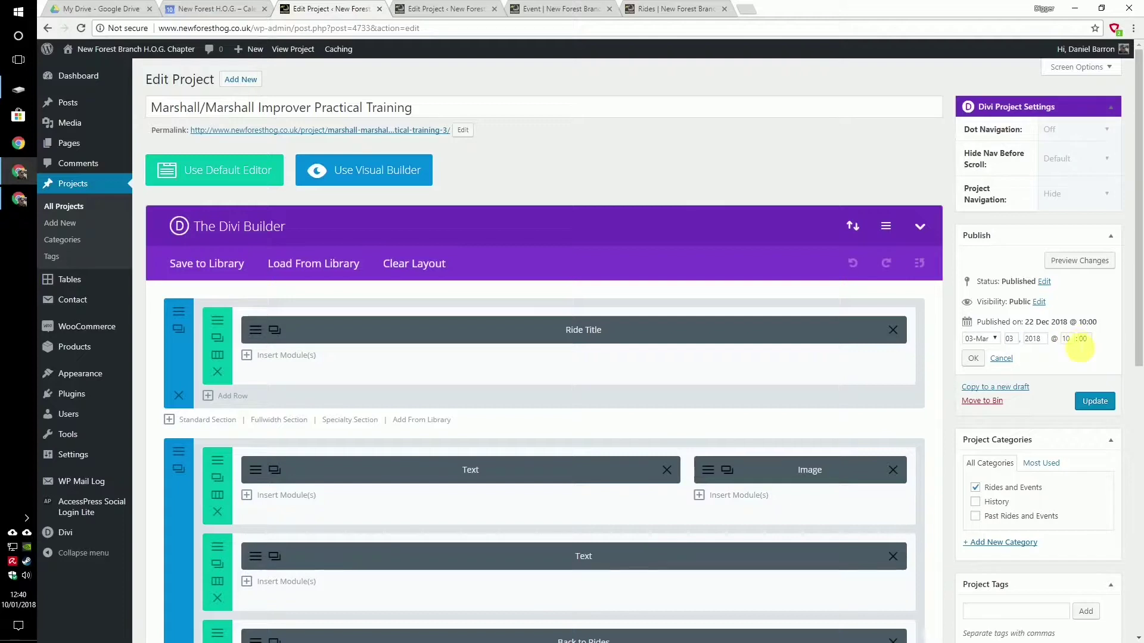
left_click(973, 358)
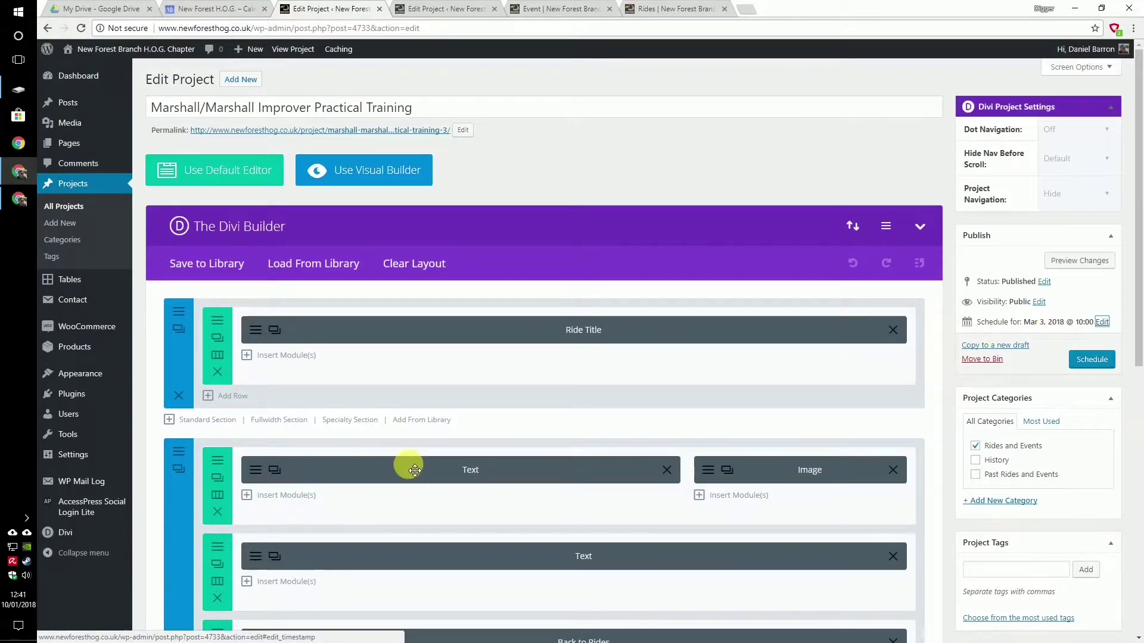
Switch to Google Calendar, go to March 2018 and open the full event editor for a new event on 3 March, starting at its location.
scroll(415, 471, "down", 1)
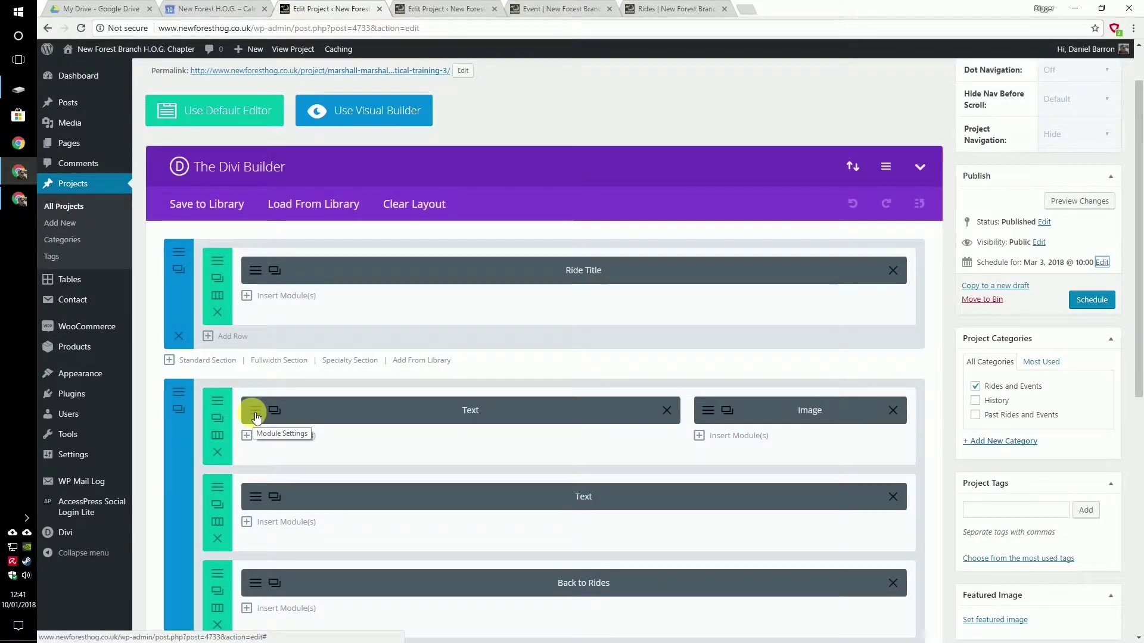
left_click(242, 5)
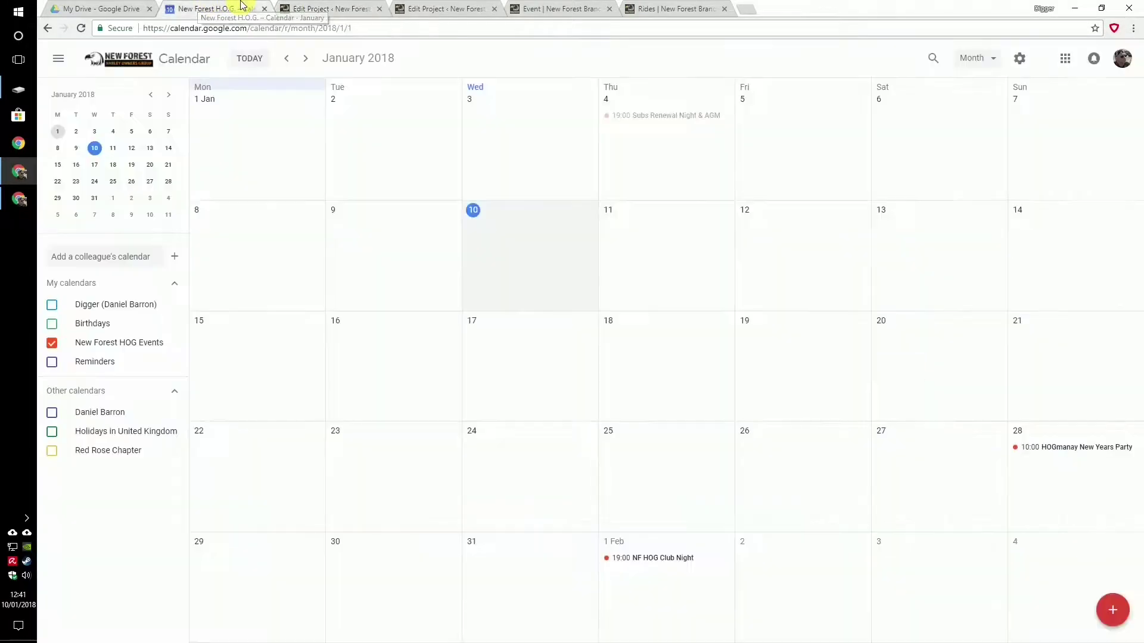
left_click(305, 59)
left_click(306, 60)
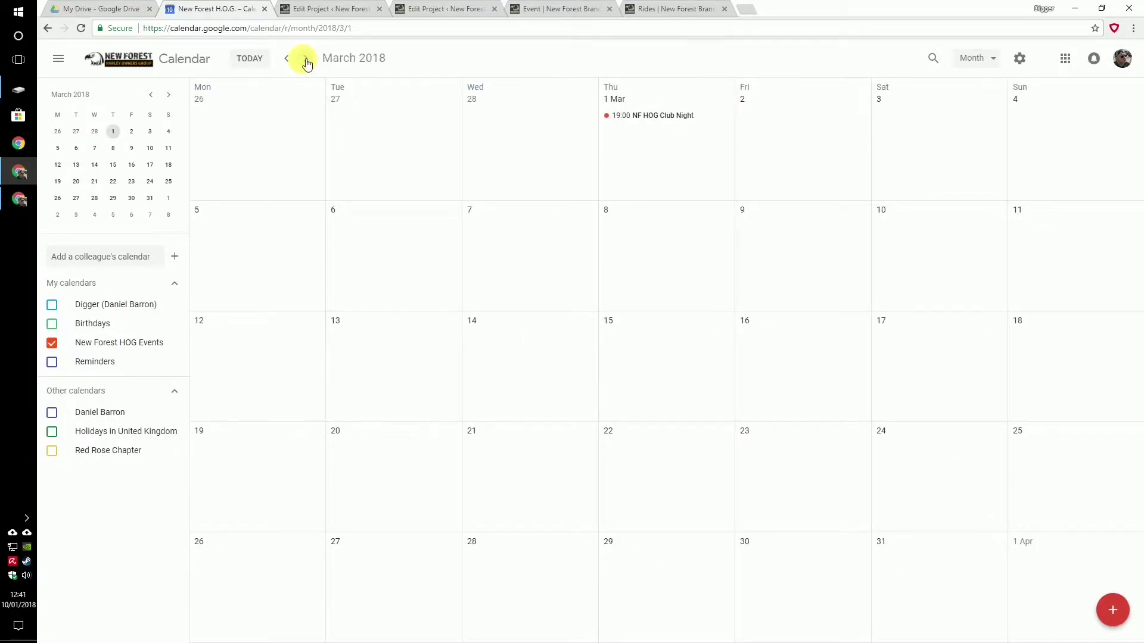
left_click(886, 127)
left_click(761, 272)
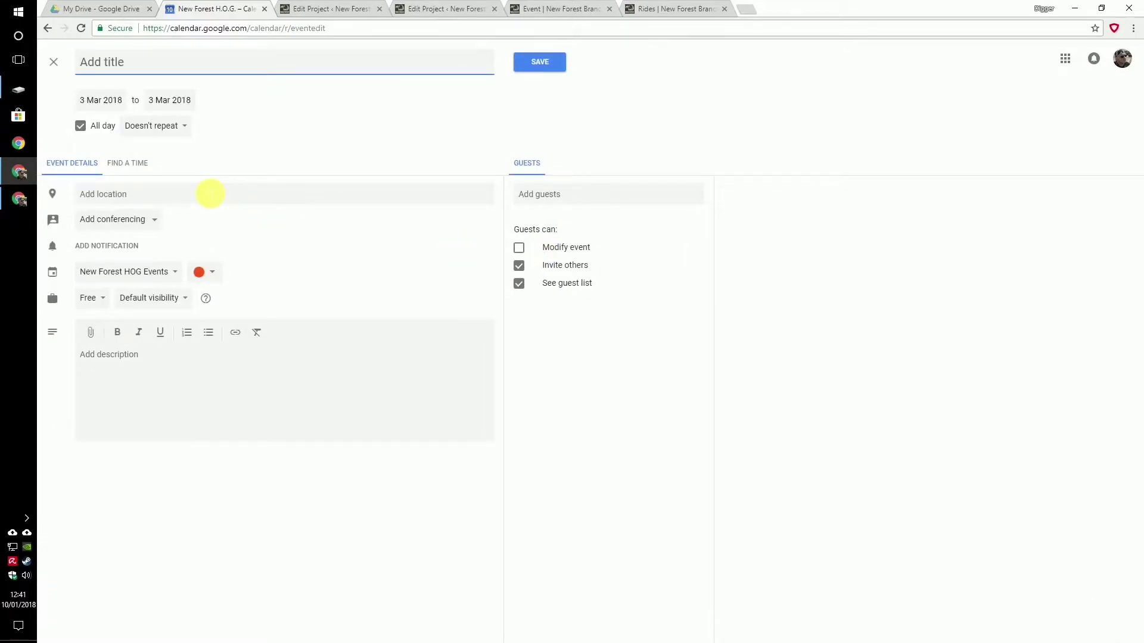
left_click(210, 194)
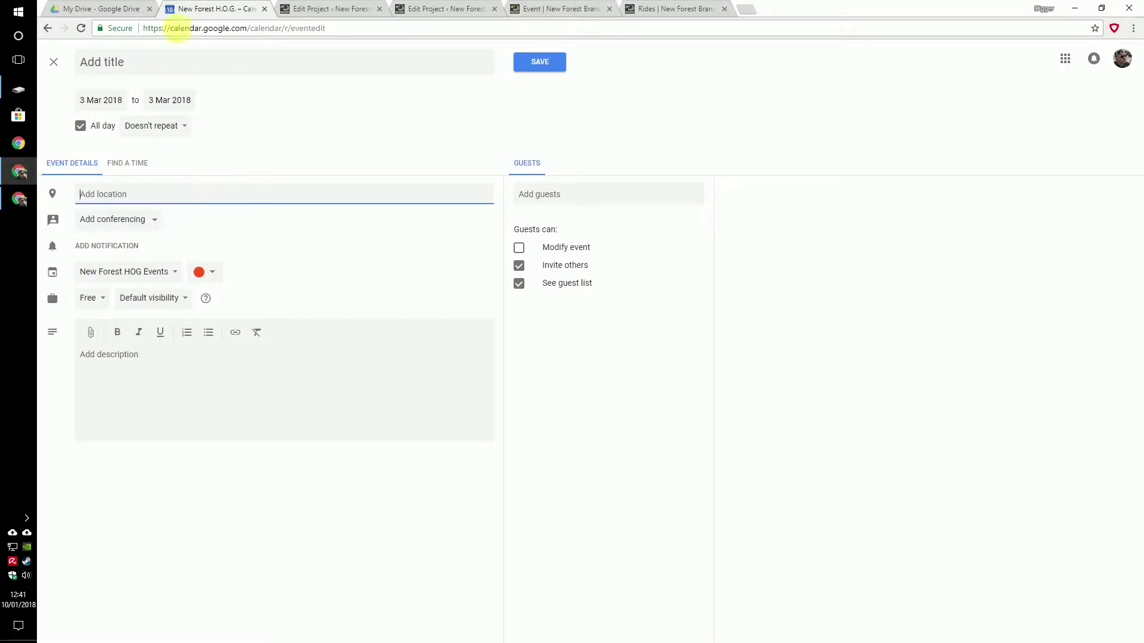
Check the 3 March row in the event schedule and set the calendar event's location to the suggested Southampton Harley Davidson on Second Avenue.
left_click(136, 9)
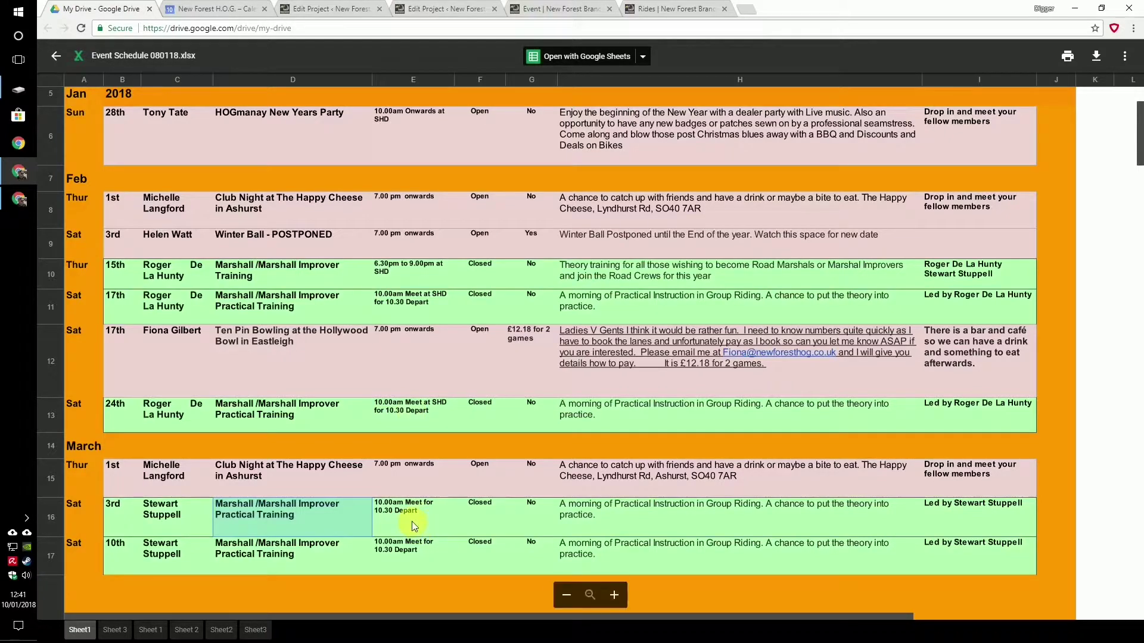
left_click(203, 8)
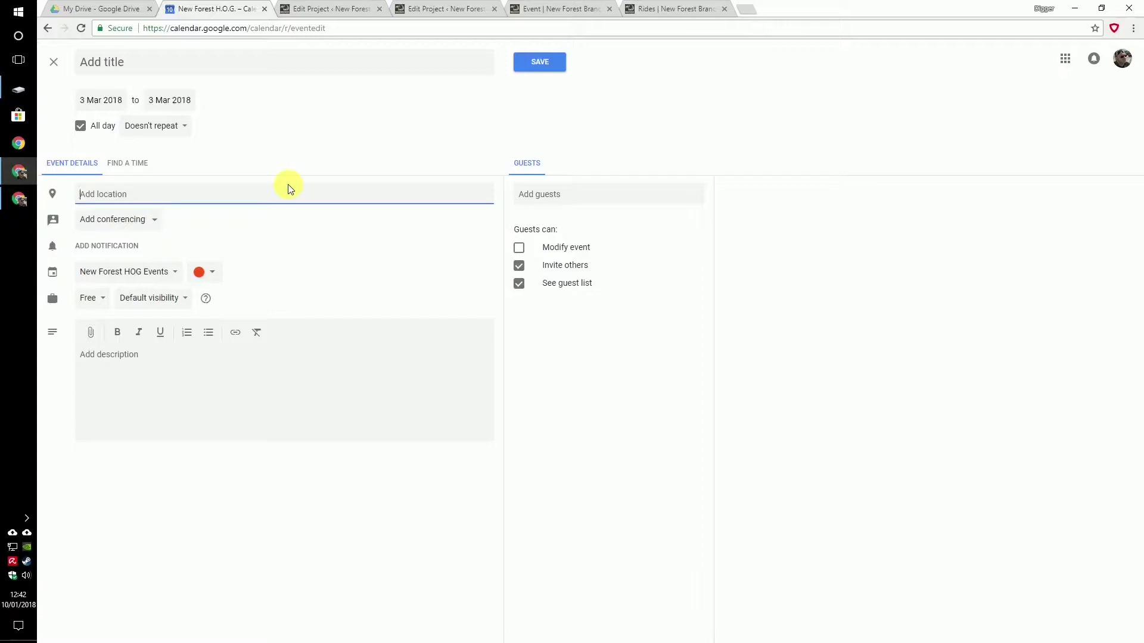
type("south")
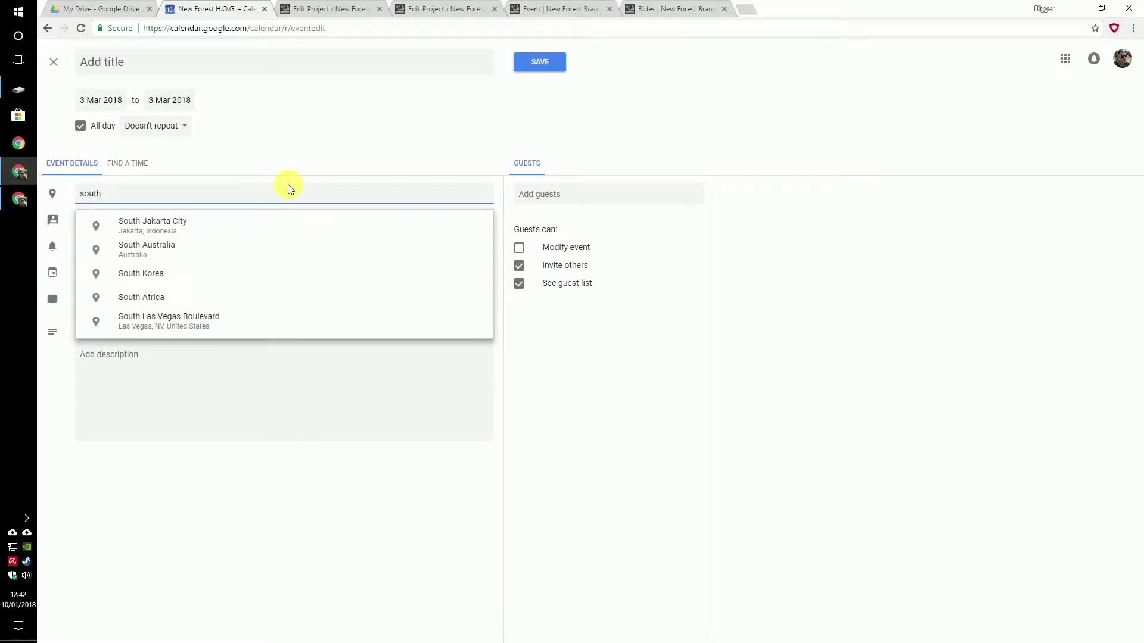
type("ampton har")
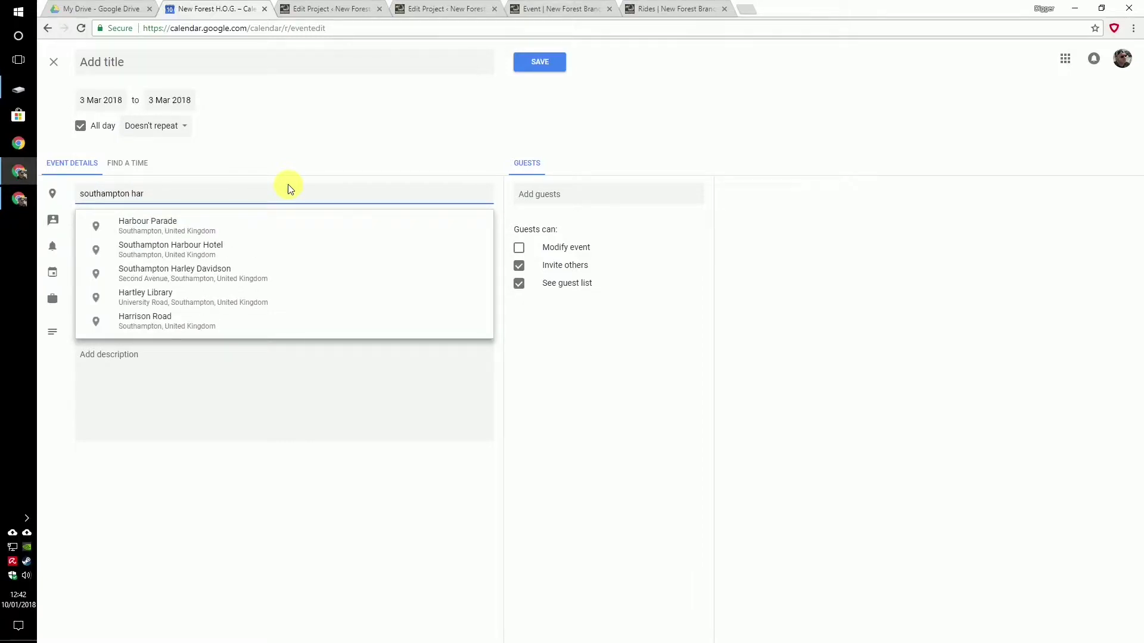
key("Down")
key("Down")
key("Return")
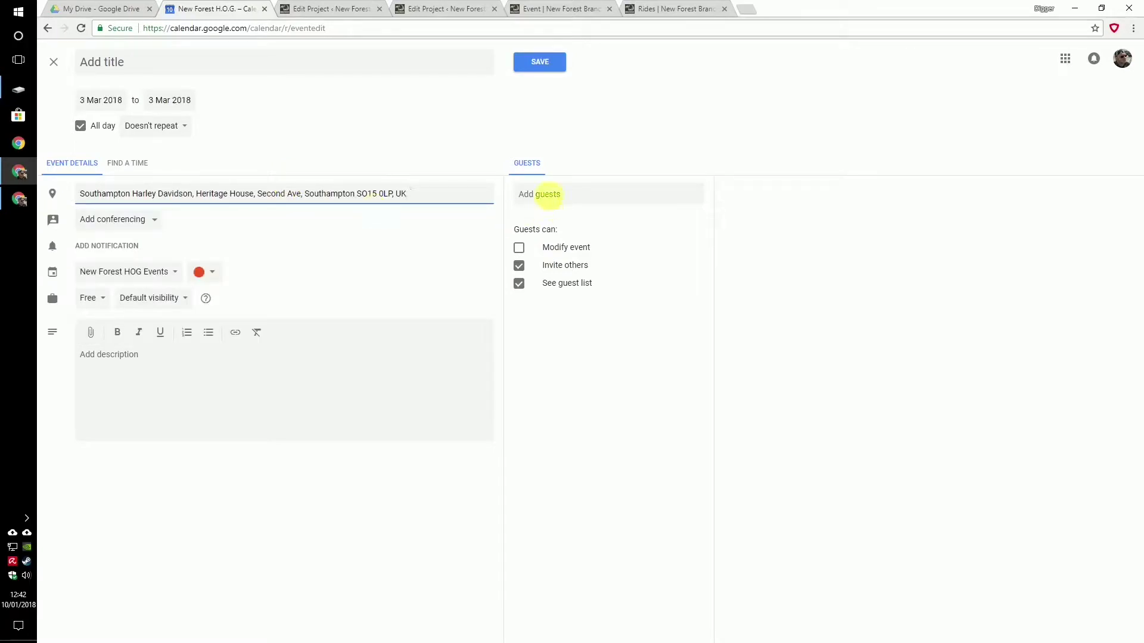
Add the club webmaster as a guest of the calendar event.
left_click(553, 199)
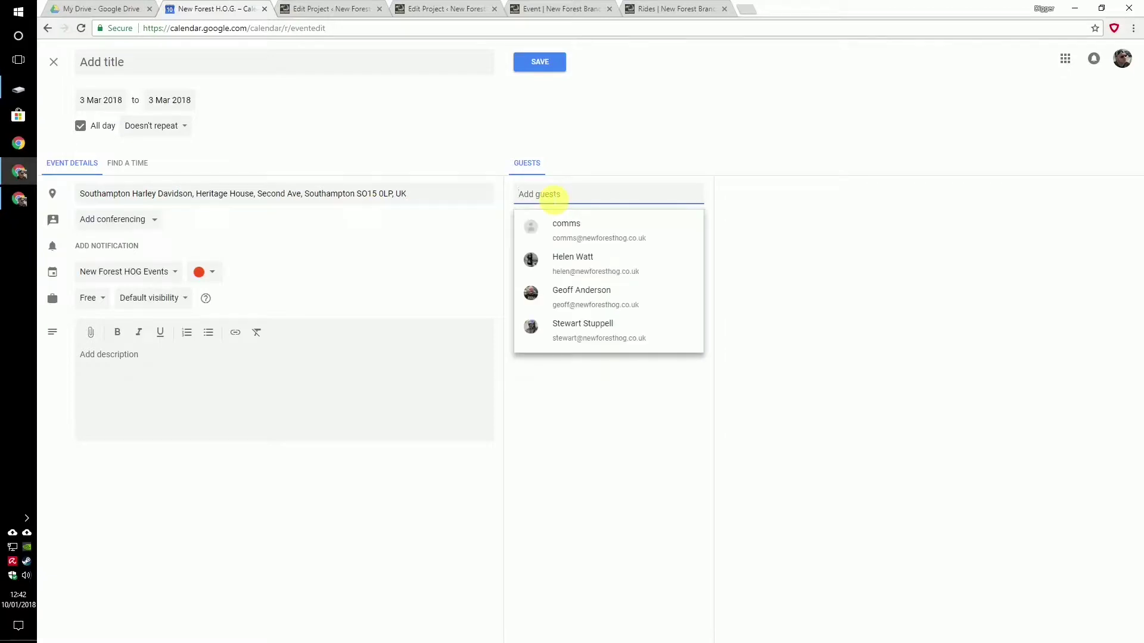
type("daniel")
key("Return")
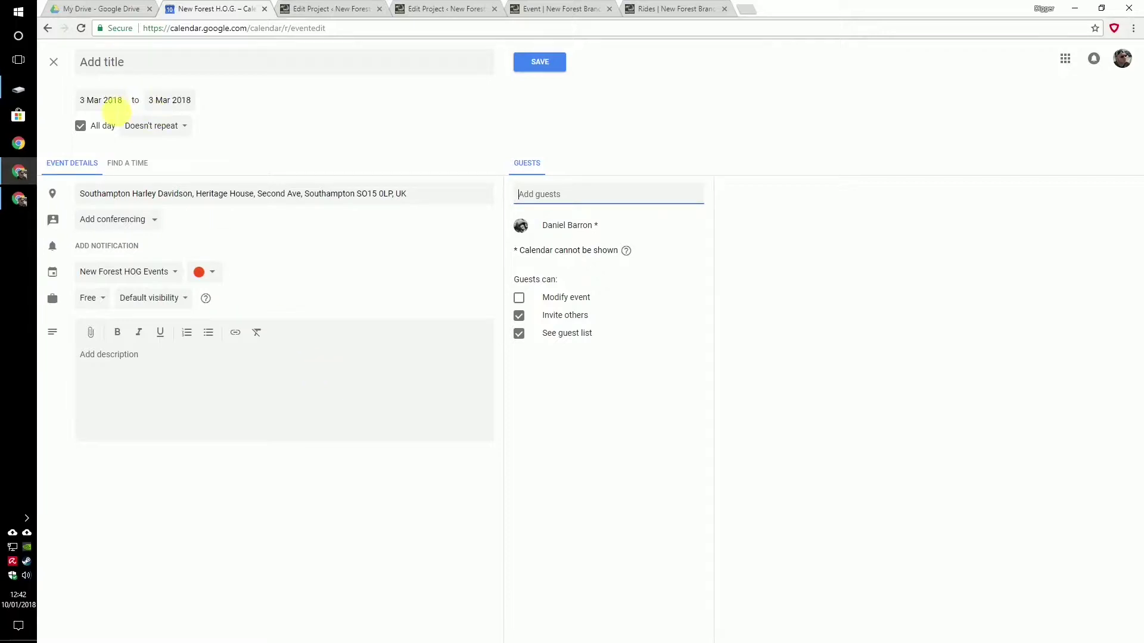
Turn off the all-day setting and, consulting the schedule, make the event run from 10:00 to 13:30 on 3 March 2018.
left_click(97, 128)
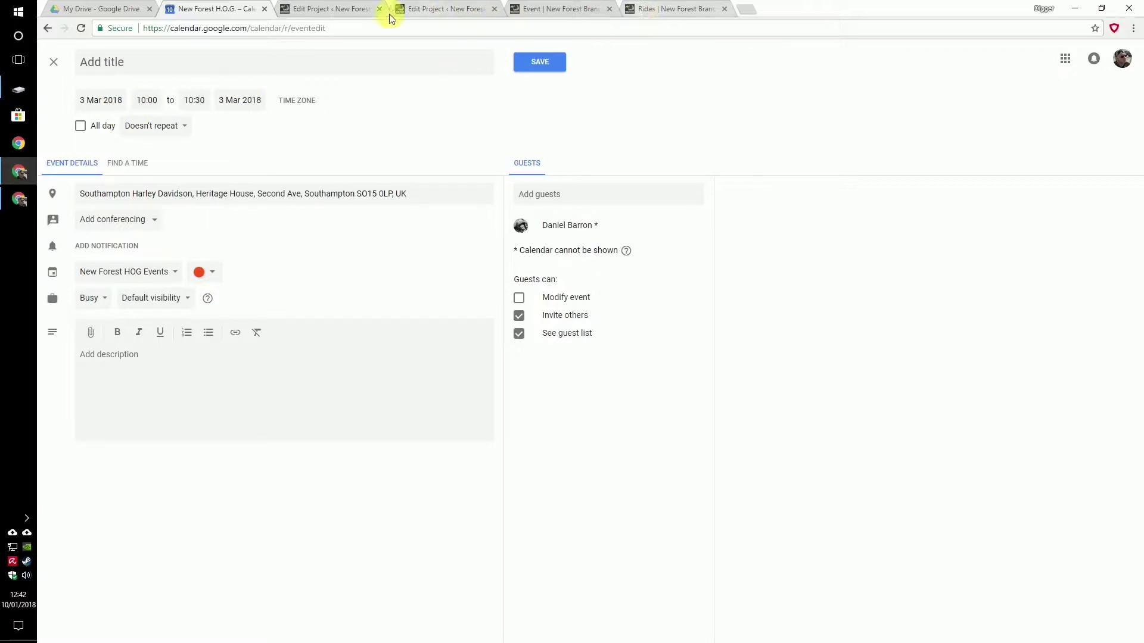
left_click(115, 7)
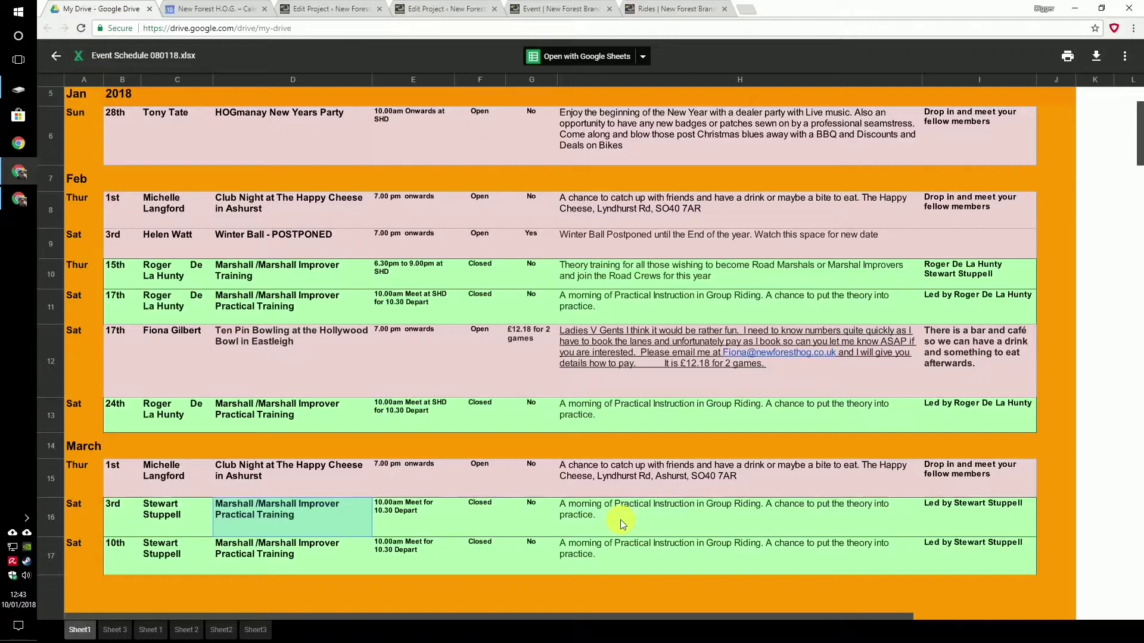
left_click(240, 6)
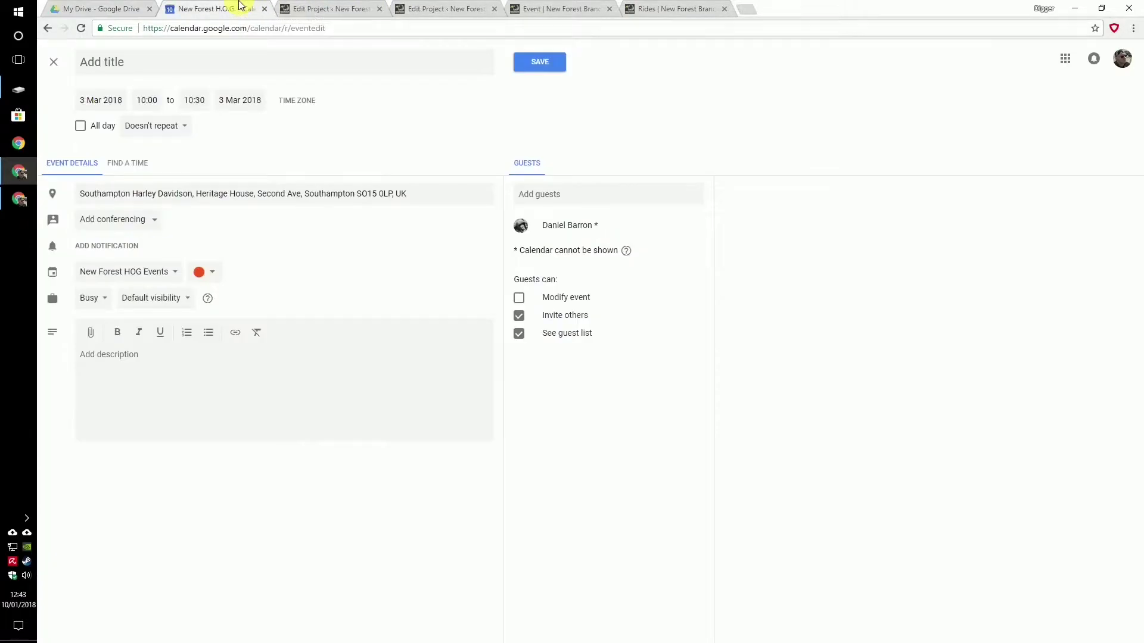
left_click(203, 102)
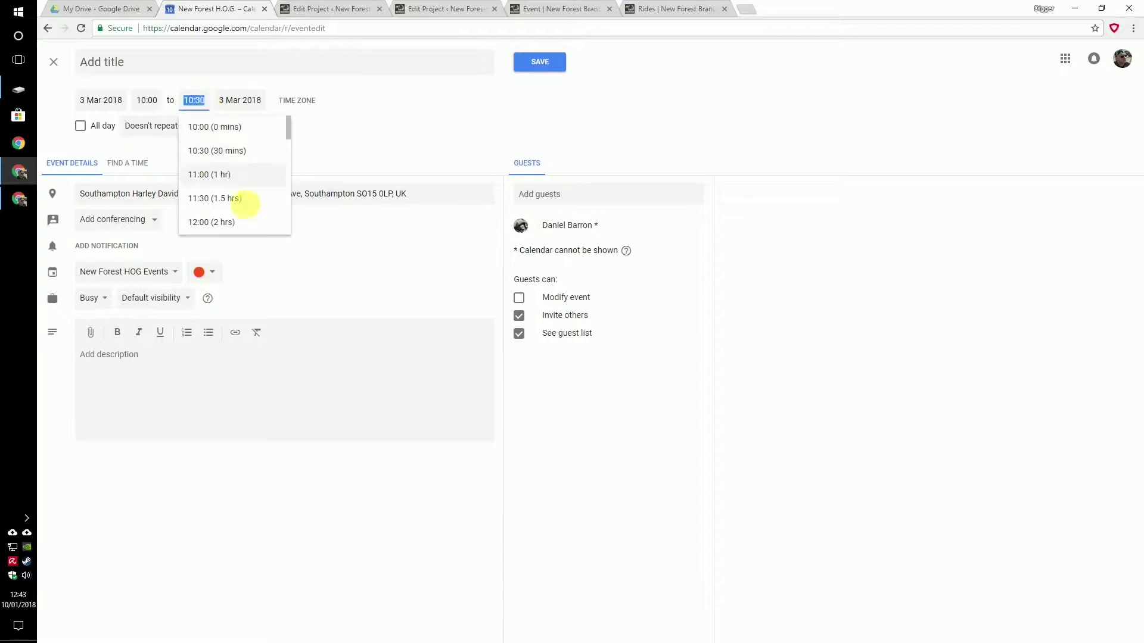
scroll(245, 203, "down", 2)
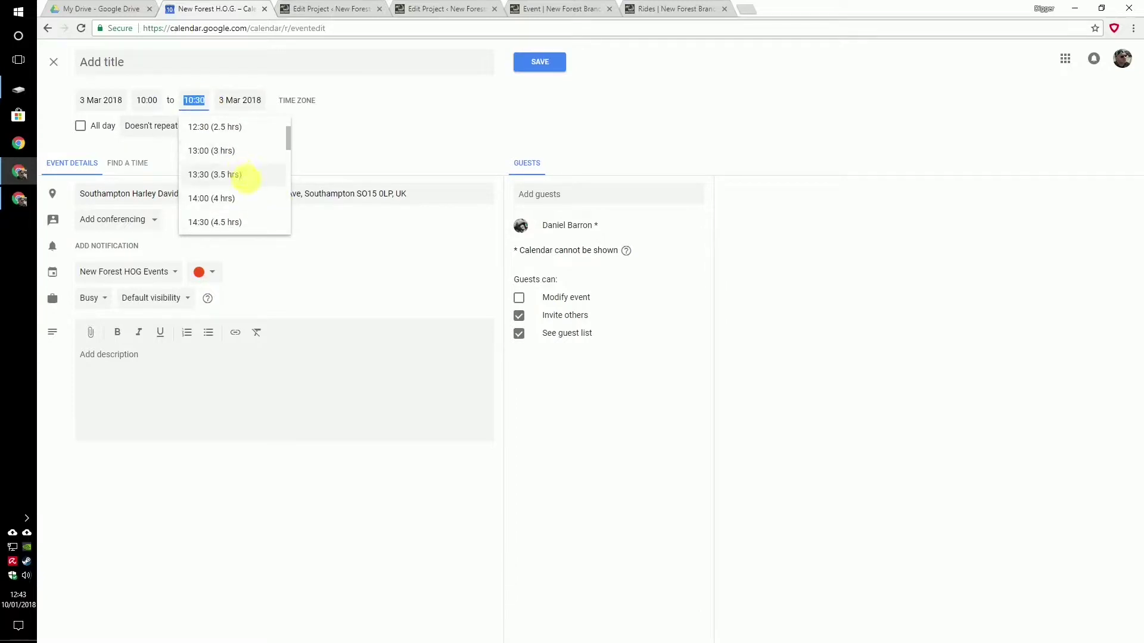
left_click(246, 175)
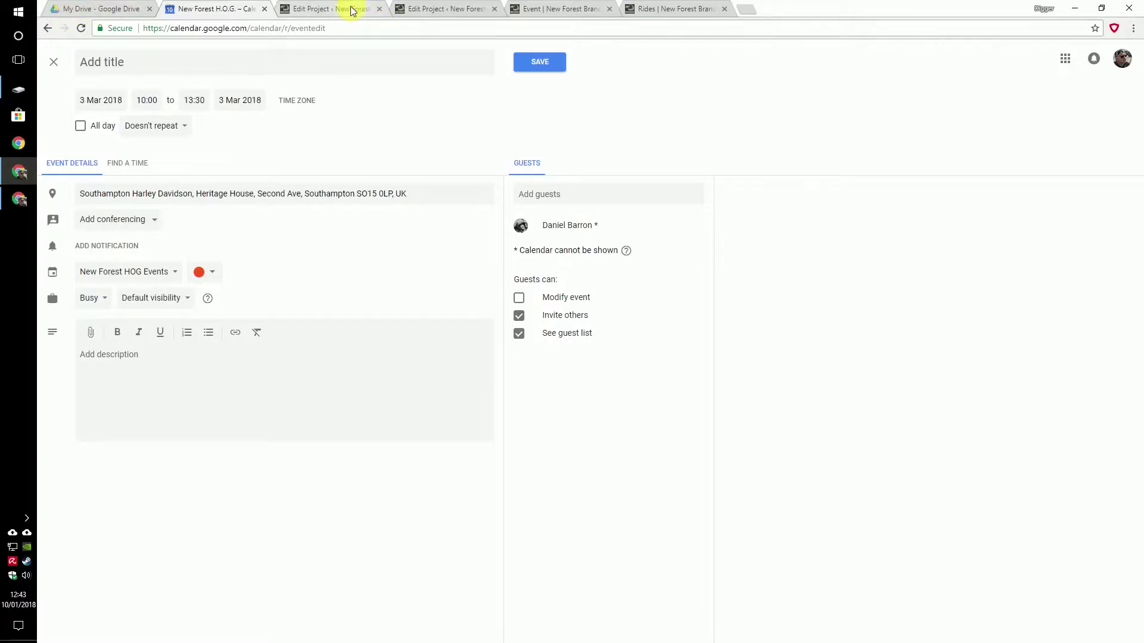
Copy the 3 March title from the schedule and title the event "Marshall/Marshall Improver Practical Training", removing the space before the slash.
left_click(103, 7)
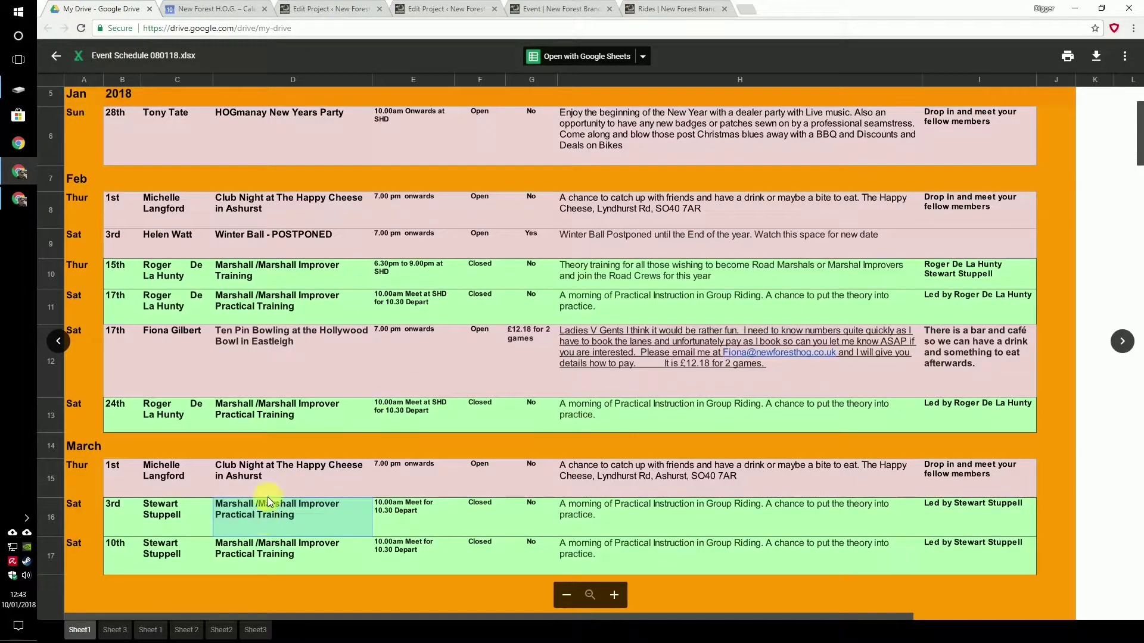
left_click(216, 9)
type("Marshall /Marshall Improver Practical Training")
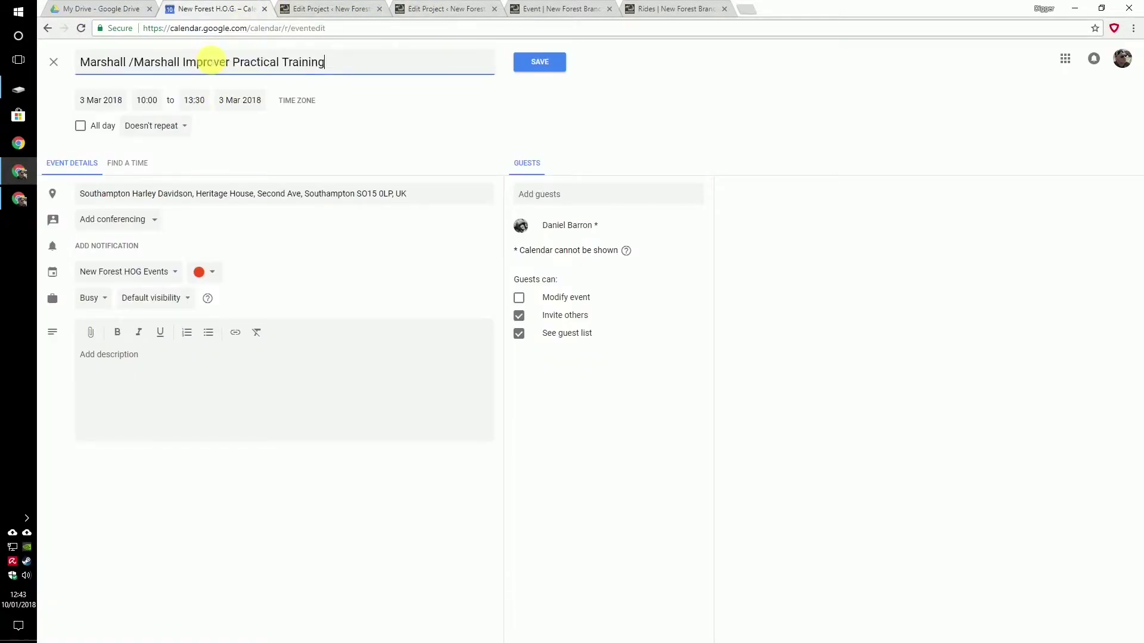
left_click(130, 62)
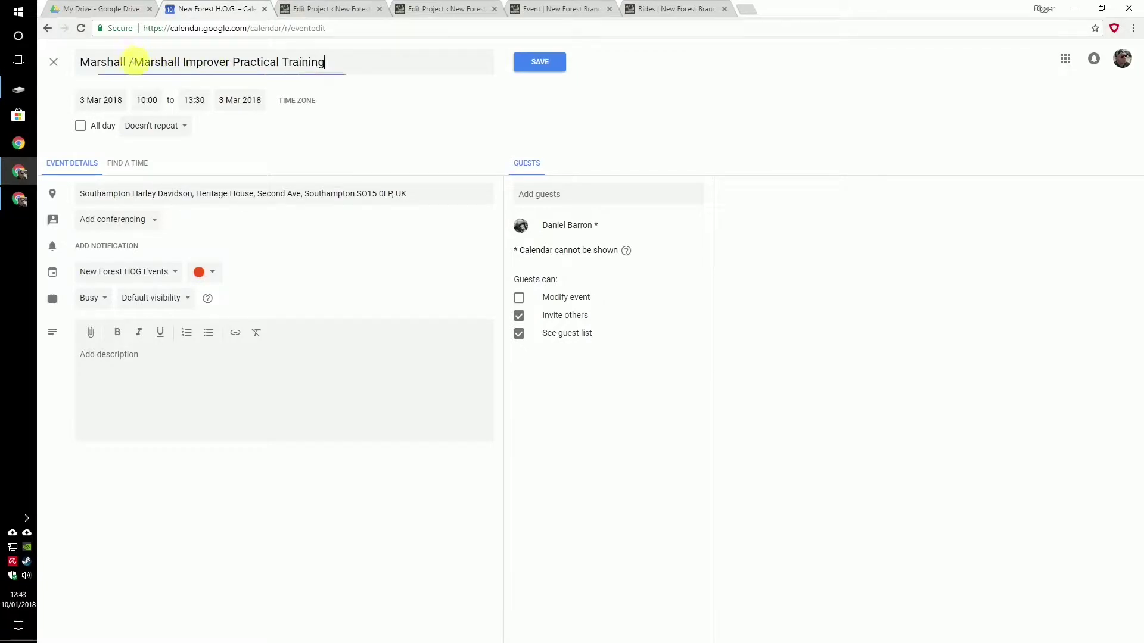
key("BackSpace")
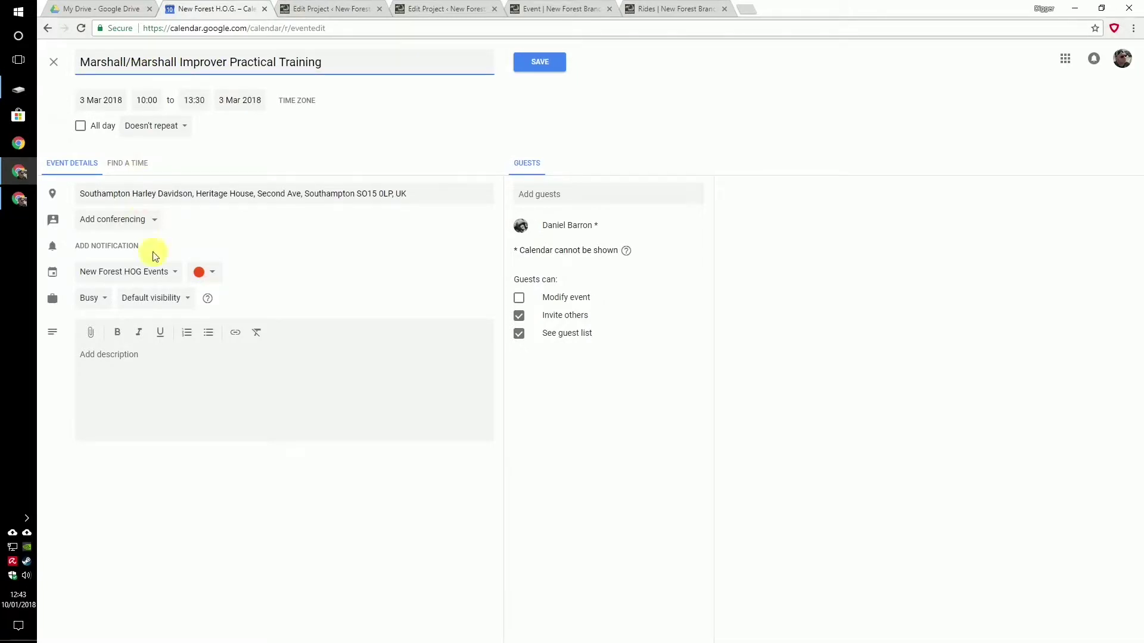
left_click(173, 363)
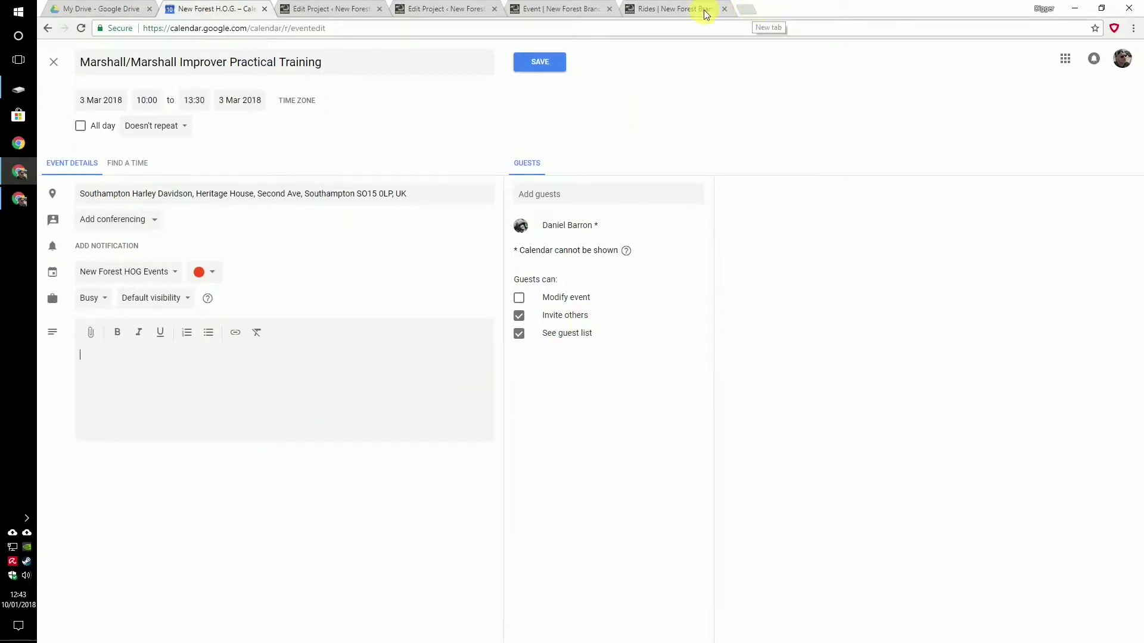
Examine the site's Events Calendar page with its embedded calendar and phone synchronization instructions, and return to the Google Calendar event.
left_click(593, 10)
mouse_move(759, 86)
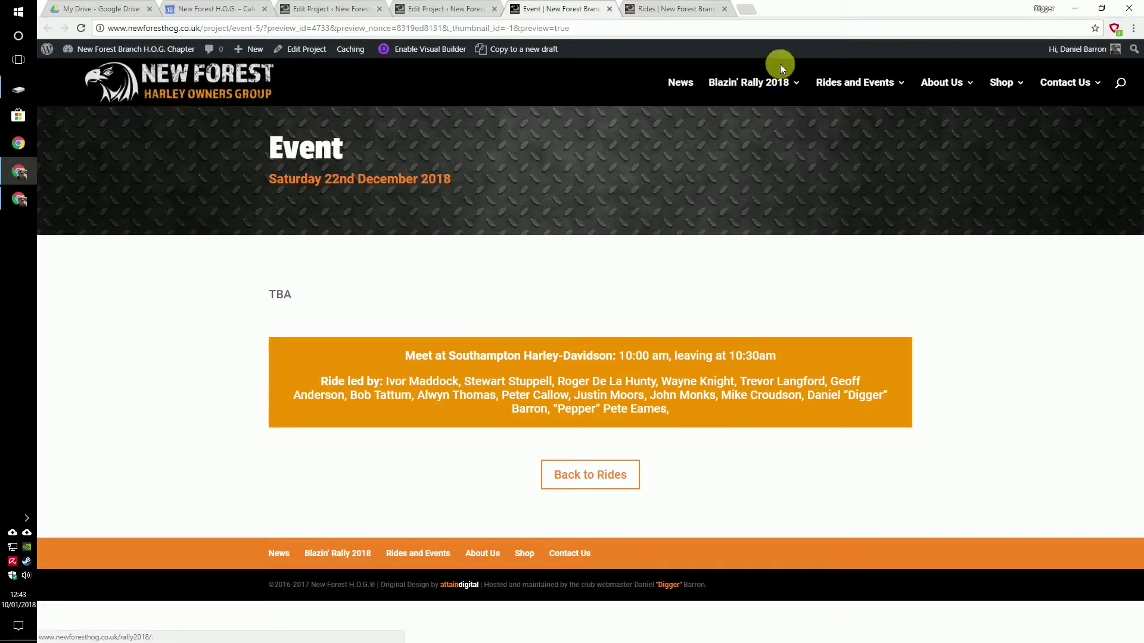
left_click(859, 178)
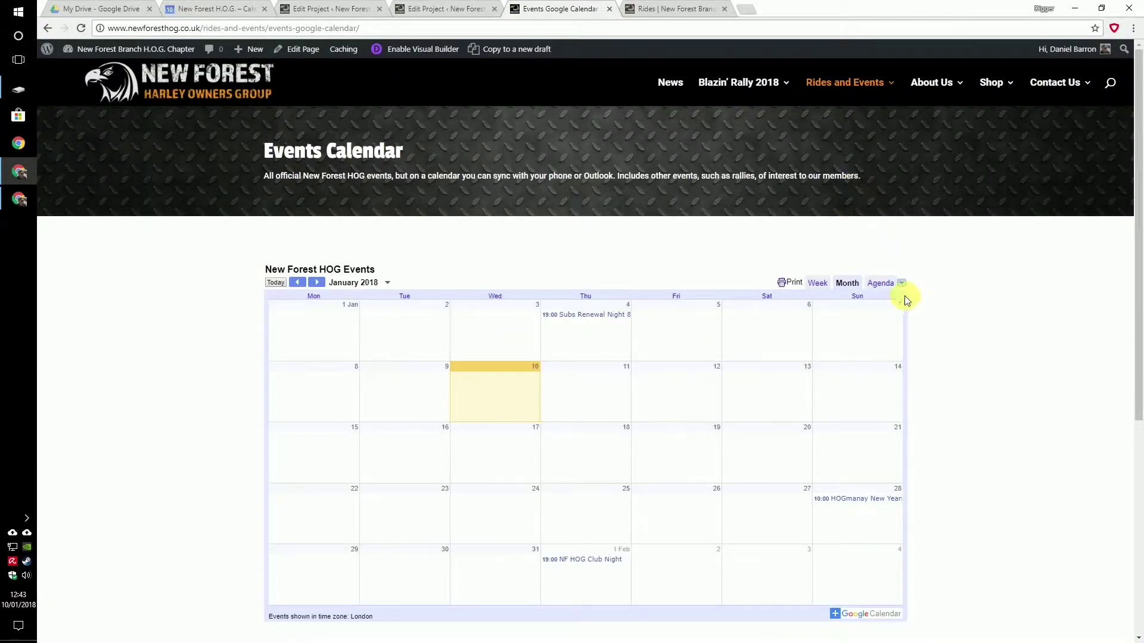
scroll(911, 324, "down", 2)
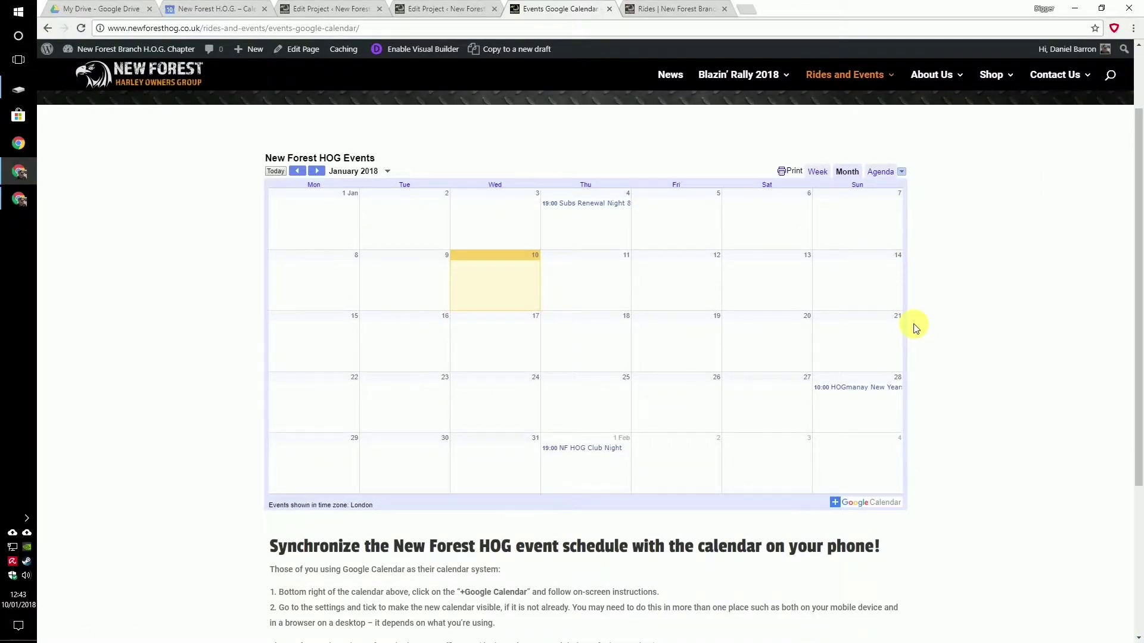
scroll(914, 326, "up", 2)
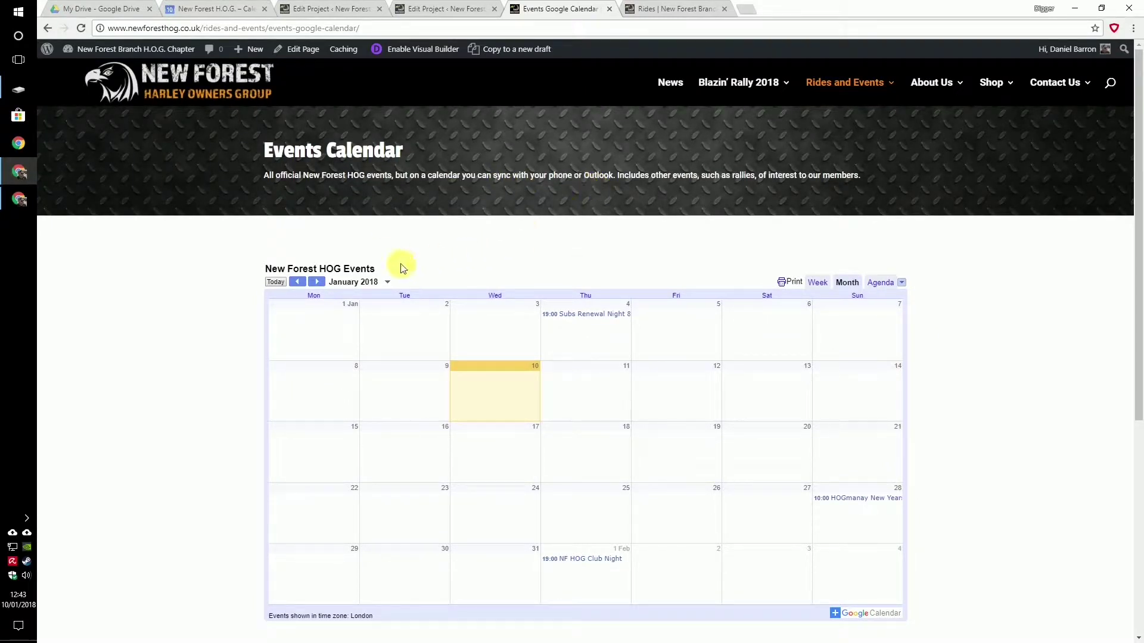
scroll(381, 270, "down", 1)
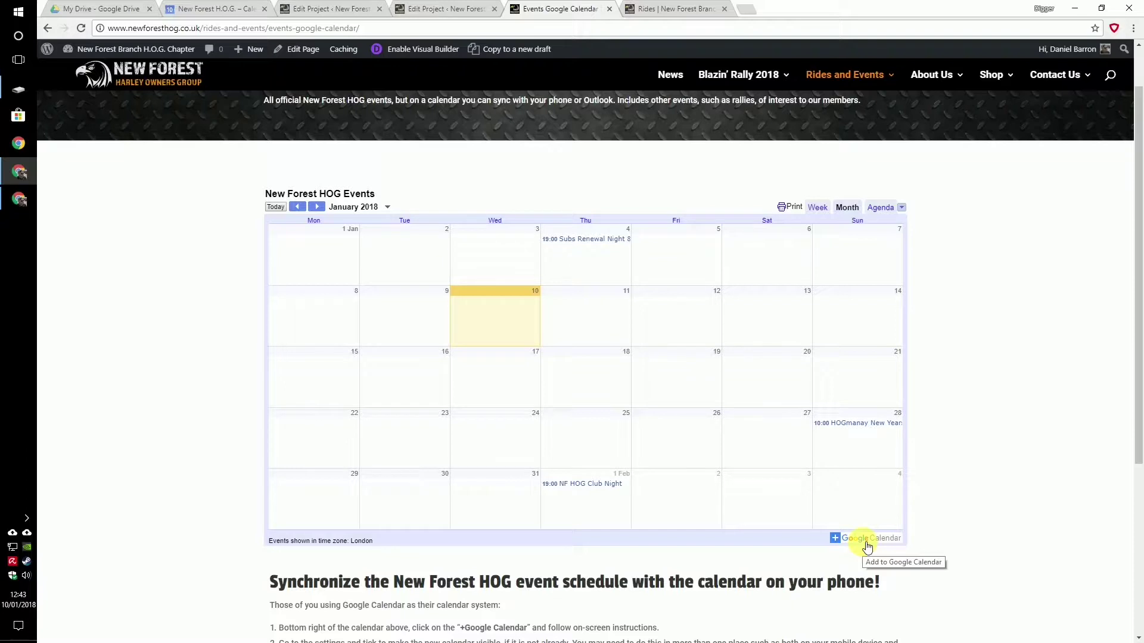
scroll(866, 547, "down", 1)
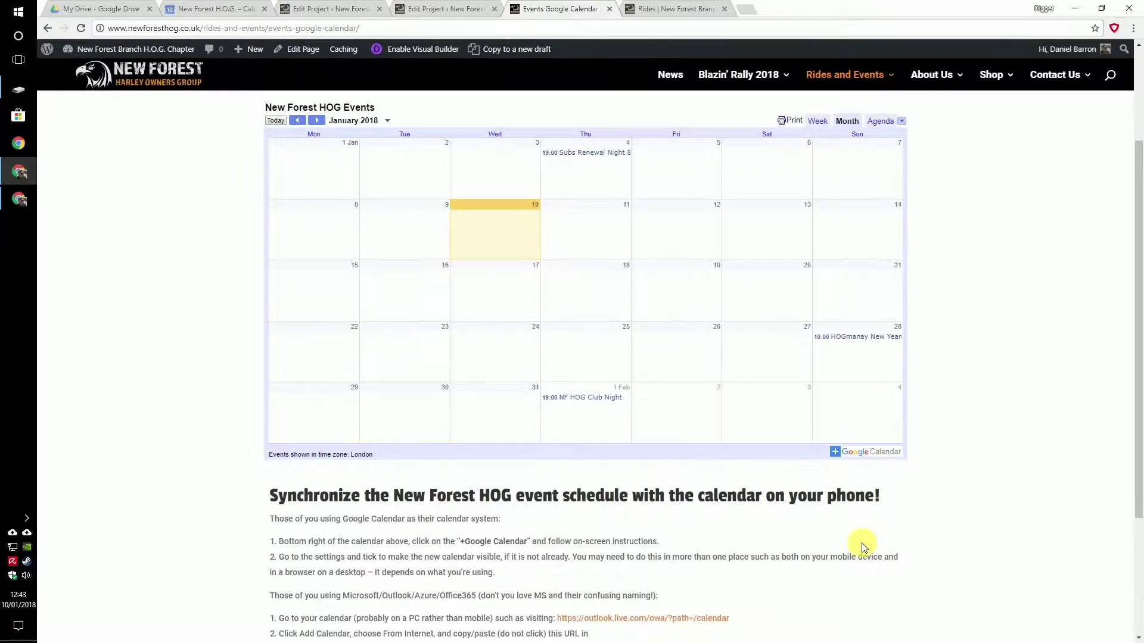
scroll(862, 543, "up", 2)
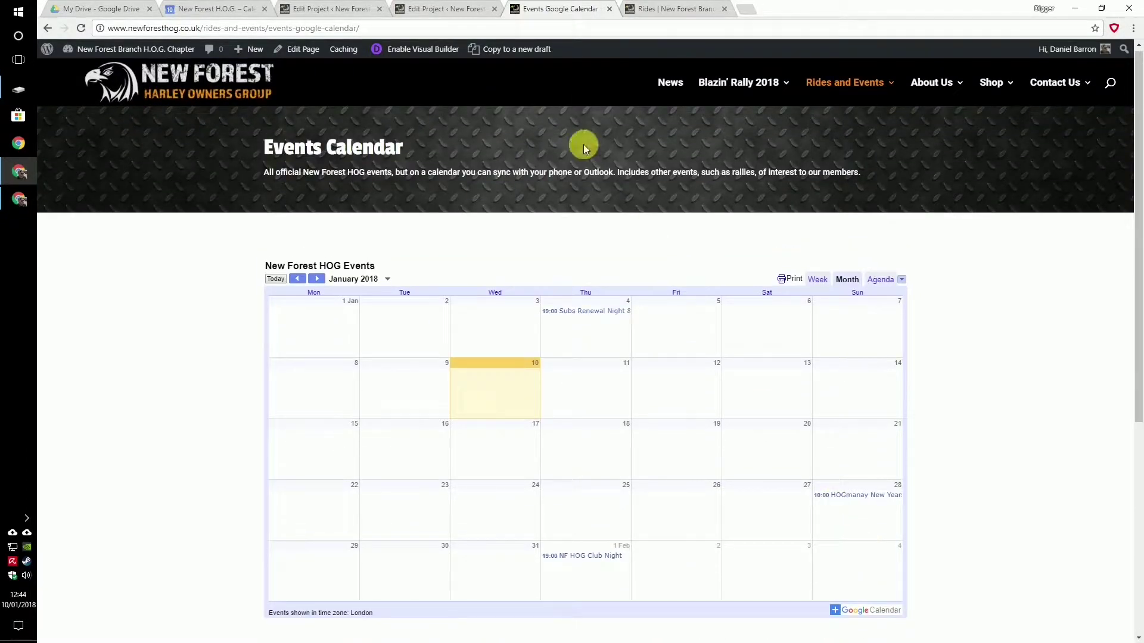
left_click(456, 6)
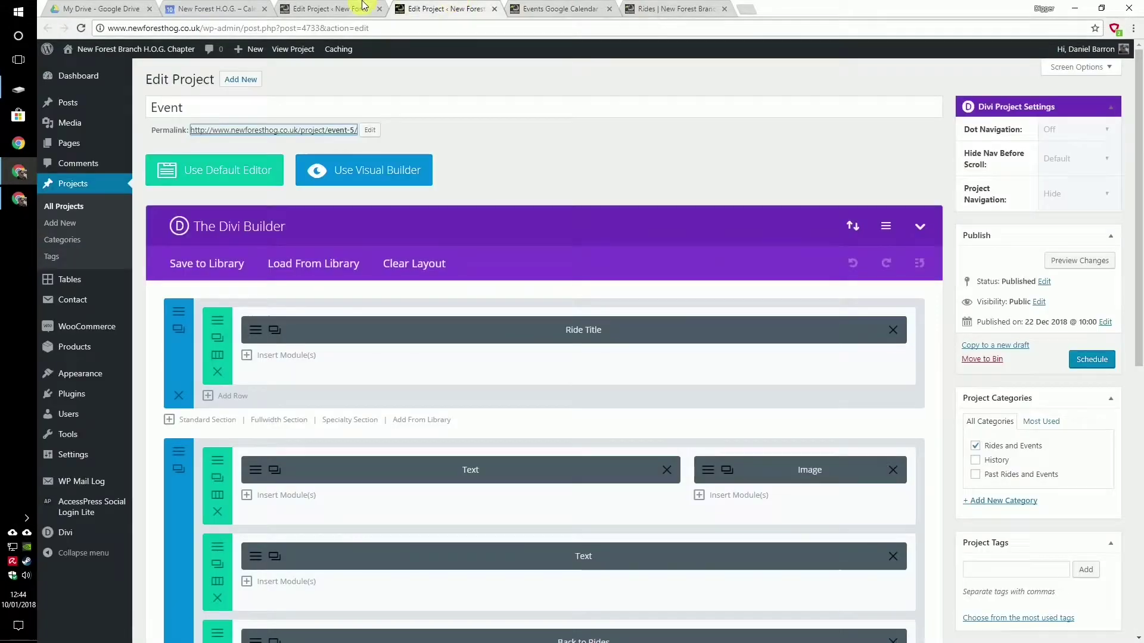
left_click(223, 7)
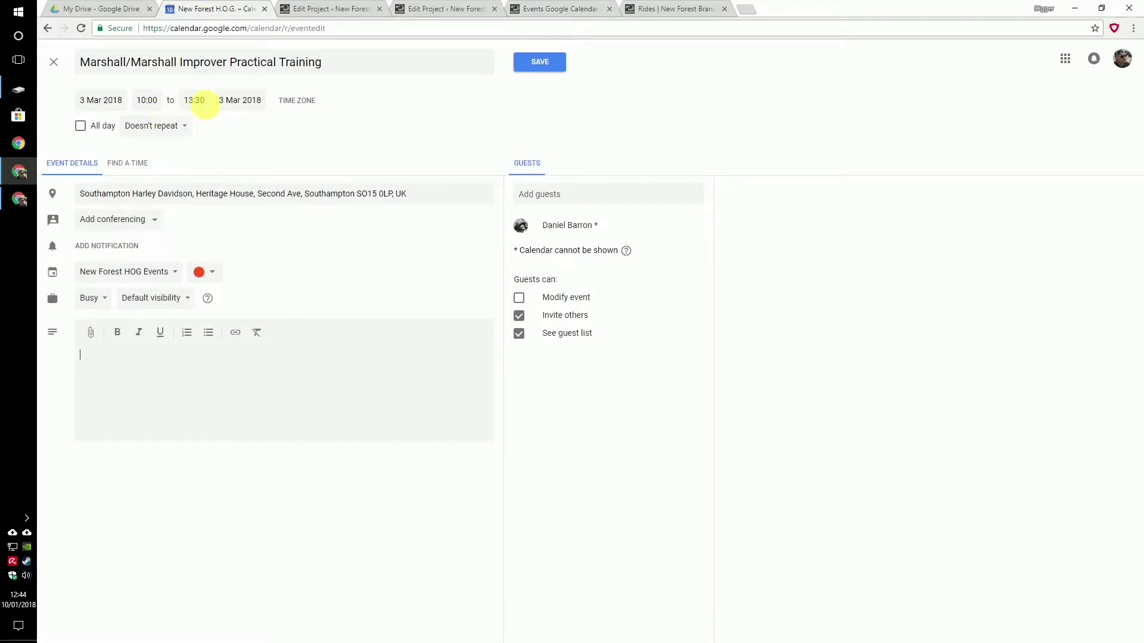
Replace the project's TBA text with the schedule's 3 March description, "A morning of Practical Instruction in Group Riding. A chance to put the theory into practice.", and save the module.
left_click(320, 7)
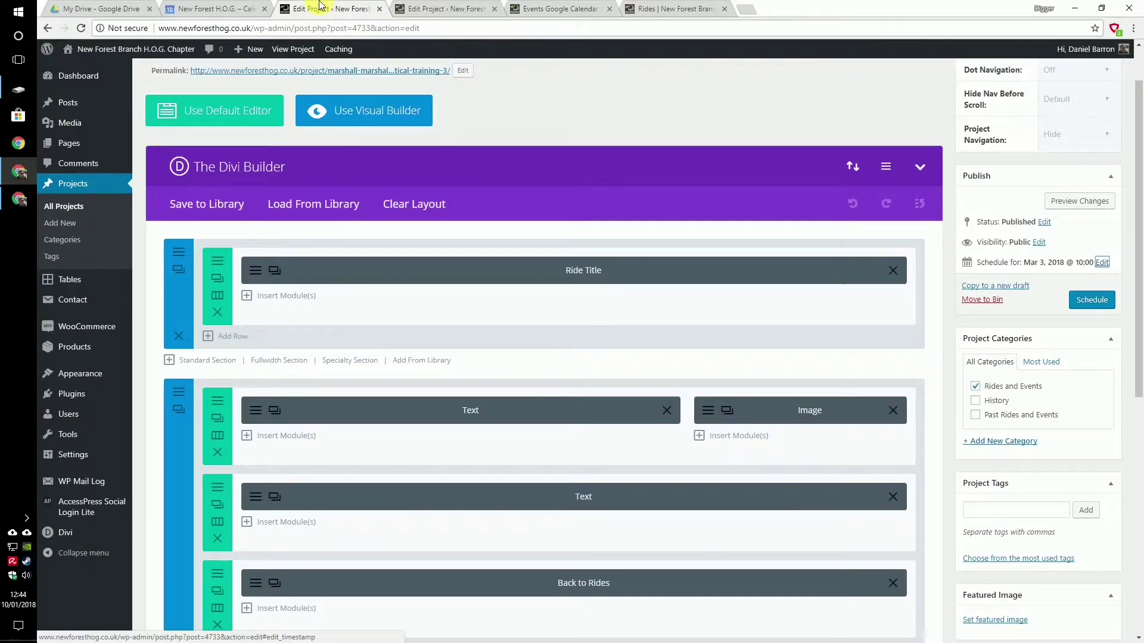
left_click(259, 411)
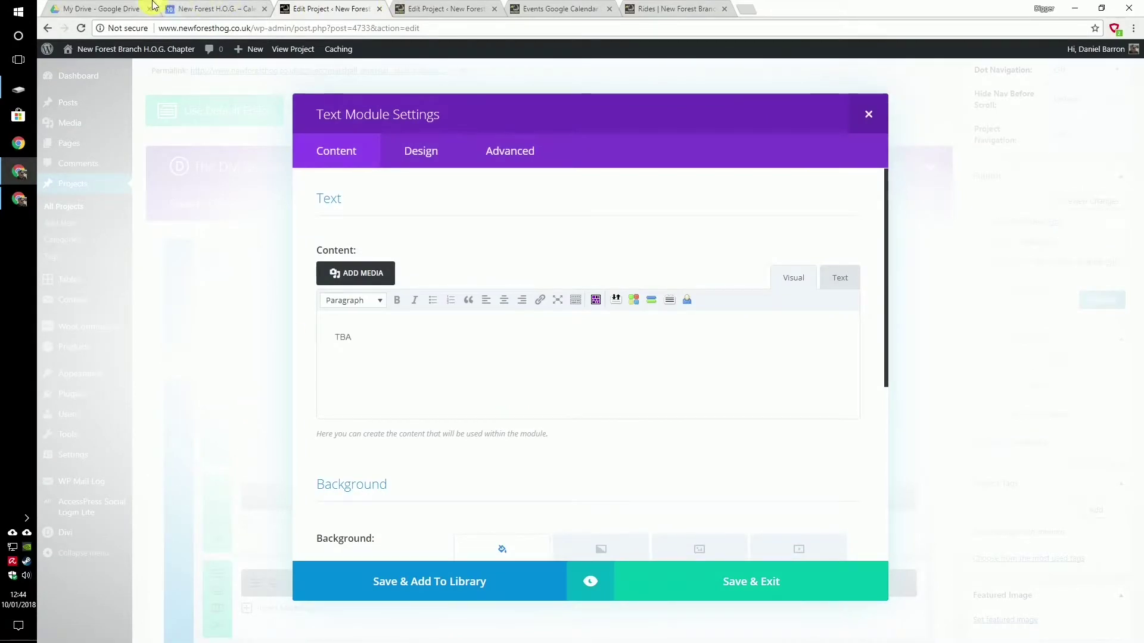
left_click(154, 6)
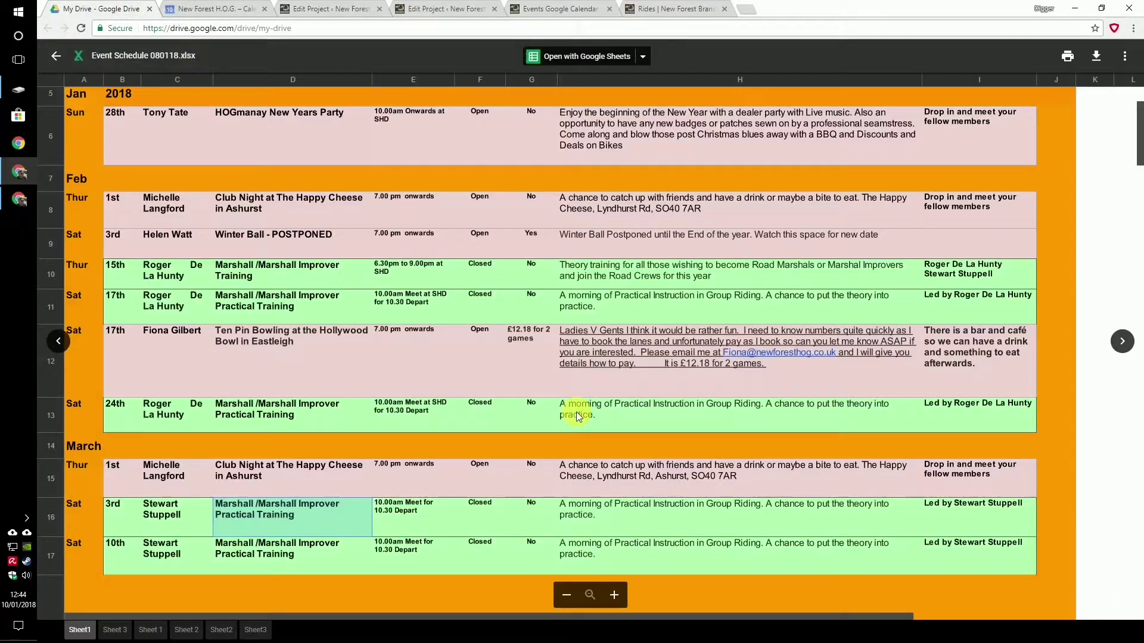
left_click(650, 506)
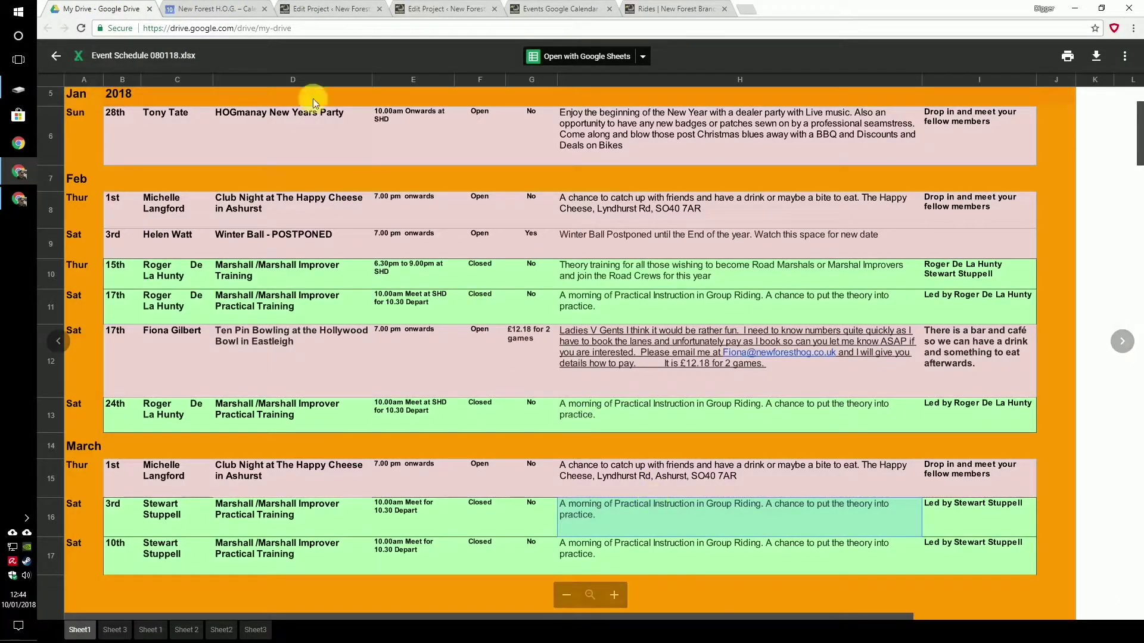
left_click(325, 8)
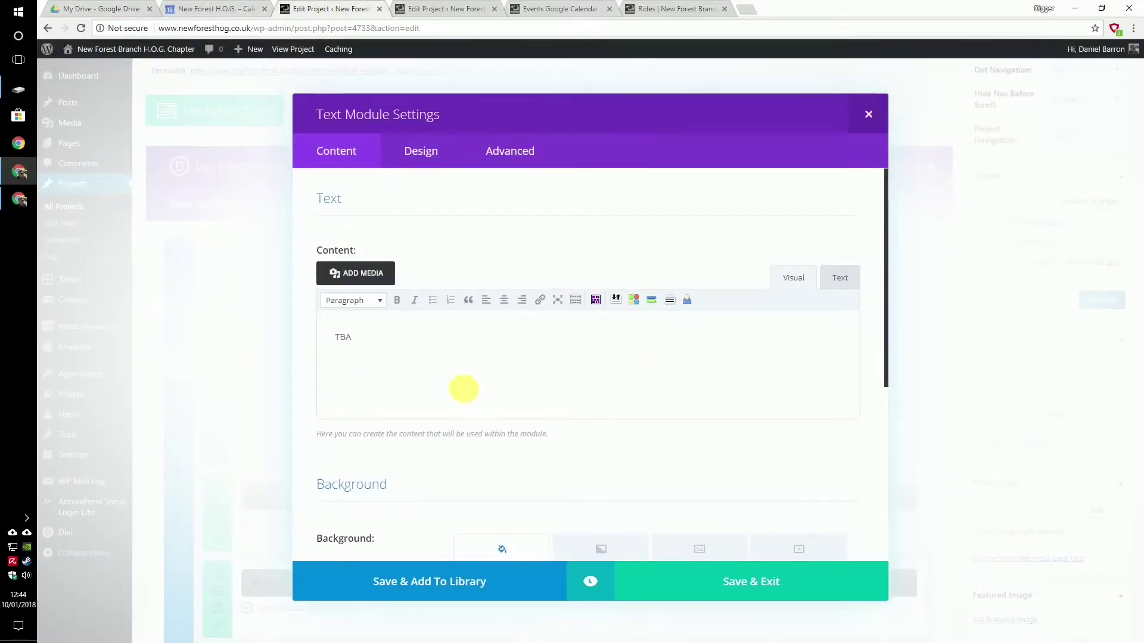
key("ctrl+a")
type("A morning of Practical Instruction in Group Riding. A chance to put the theory into practice.")
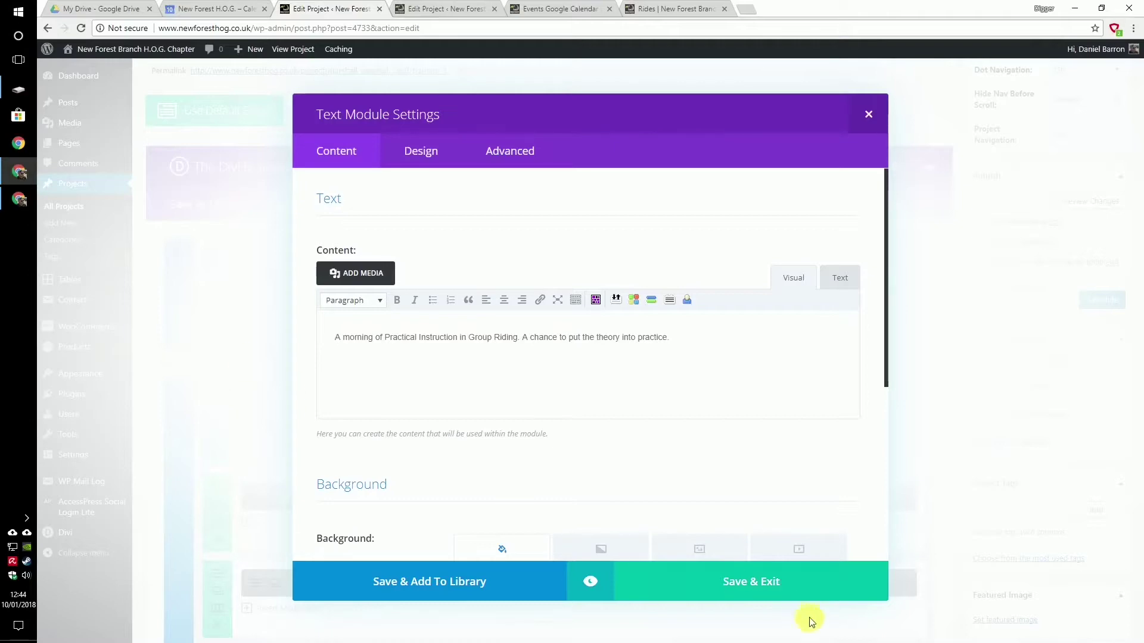
left_click(781, 584)
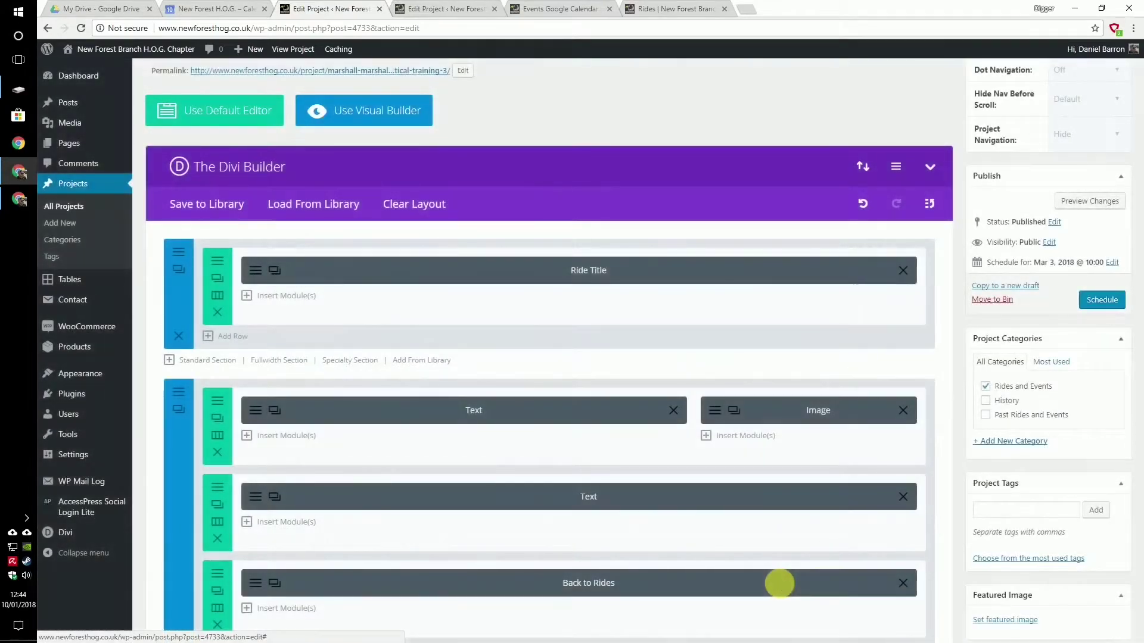
In the project's full-width text module, end the meeting line with a full stop and shorten the "Ride led by:" label to "Led by:".
left_click(250, 502)
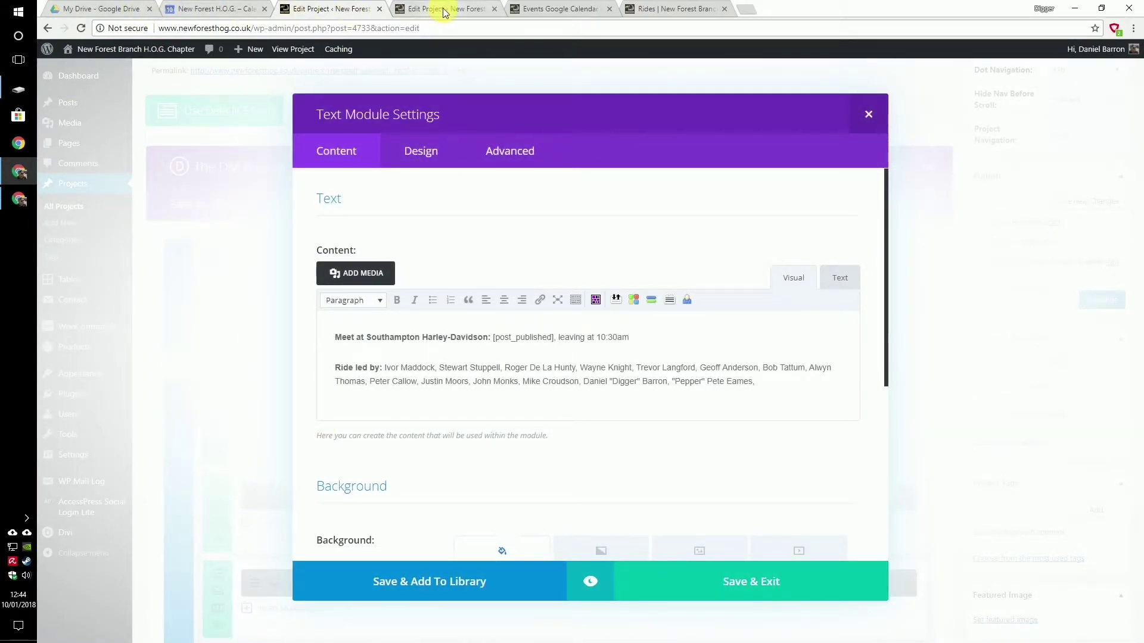
left_click(90, 8)
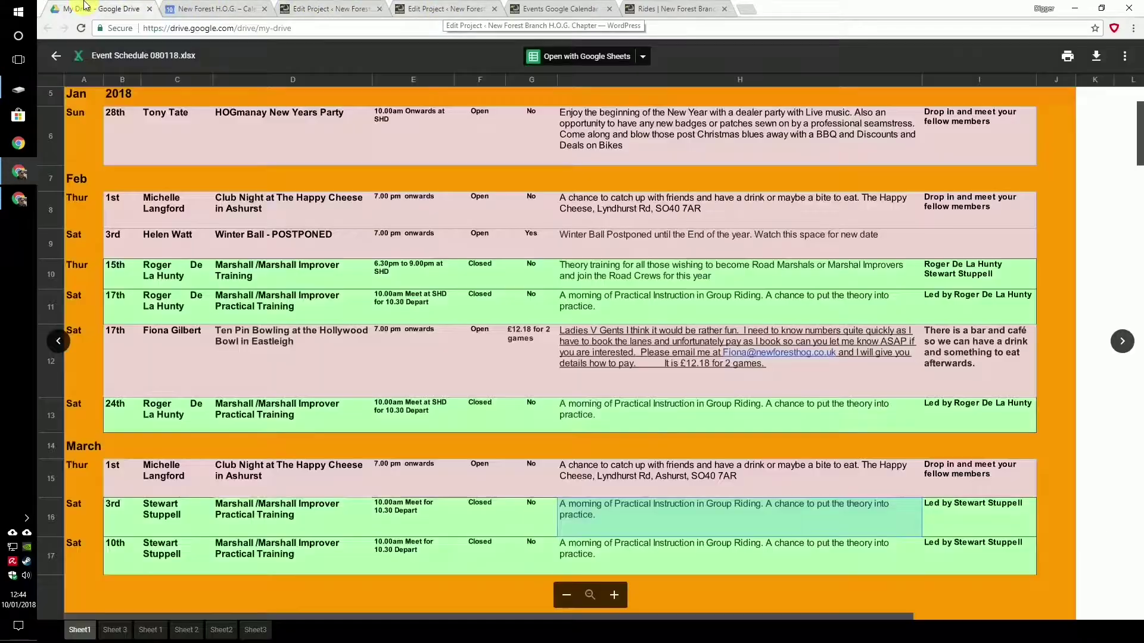
left_click(361, 7)
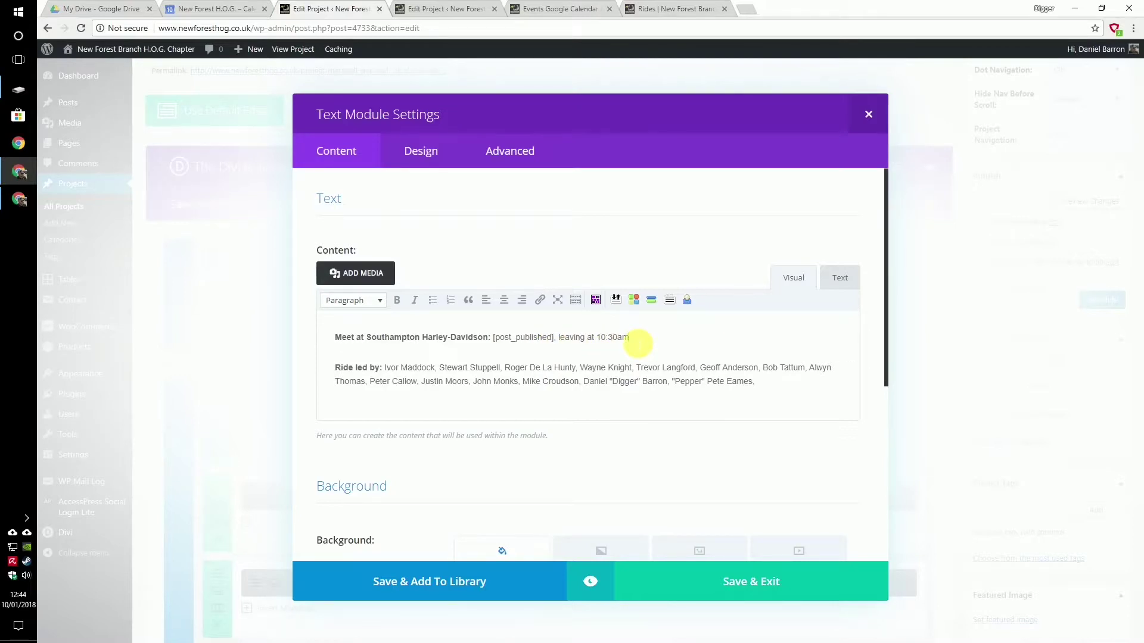
type(".")
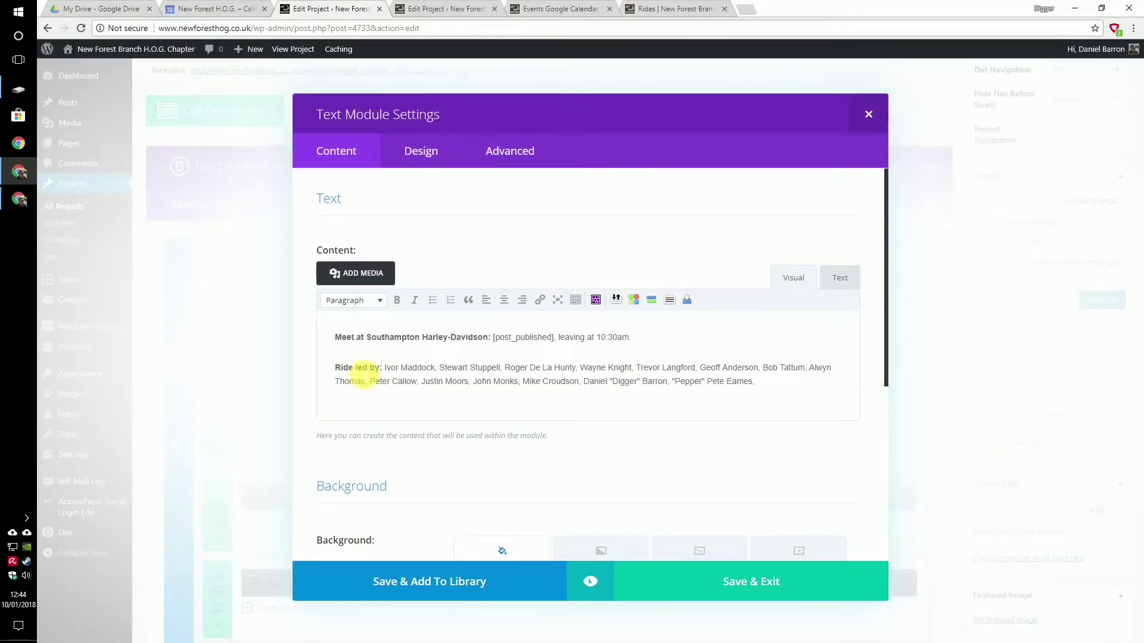
left_click_drag(357, 368, 333, 372)
type("L")
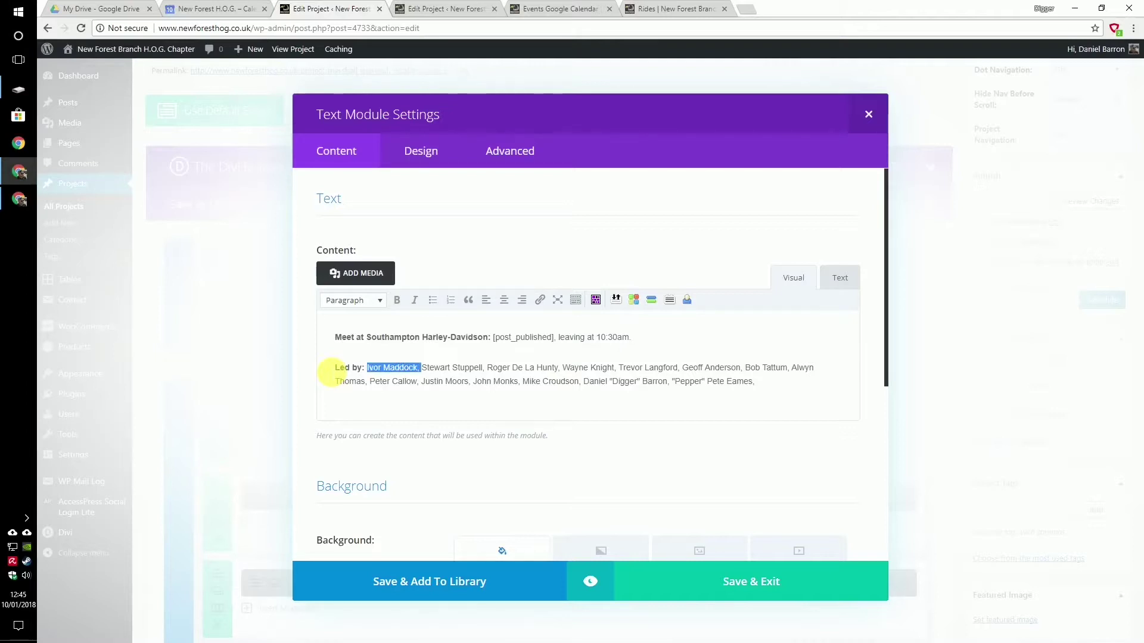
Delete every leader's name except the one the schedule lists for 3 March, and save the text module.
key("BackSpace")
key("Right")
key("Right")
key("Right")
key("Right")
key("Right")
key("Right")
key("Right")
key("Right")
key("Right")
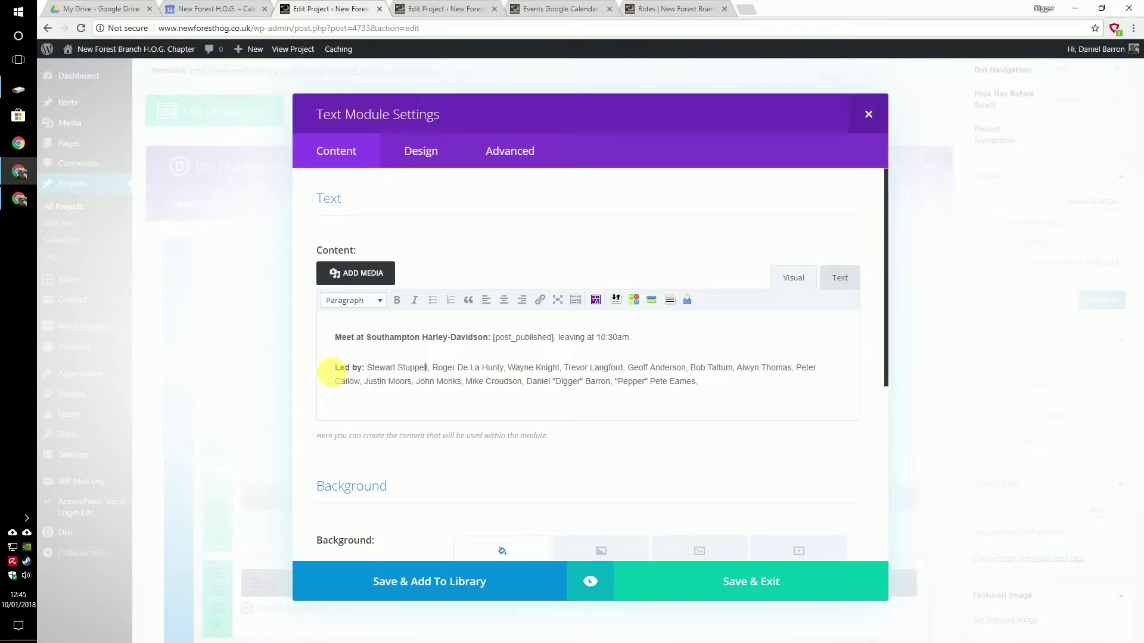
key("ctrl+shift+End")
key("BackSpace")
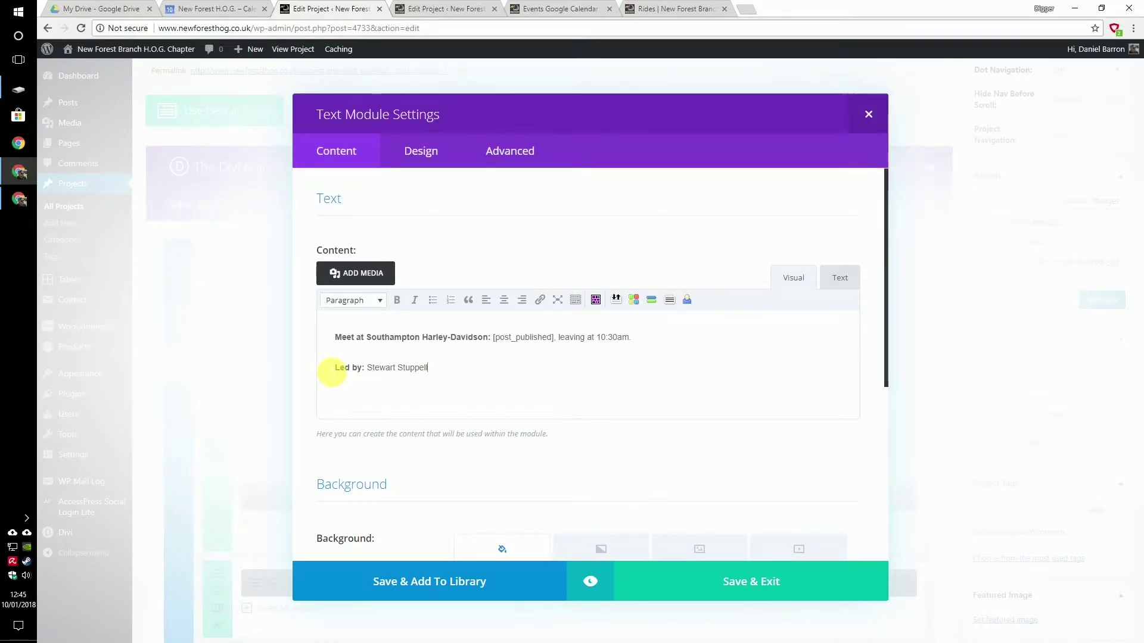
left_click(799, 588)
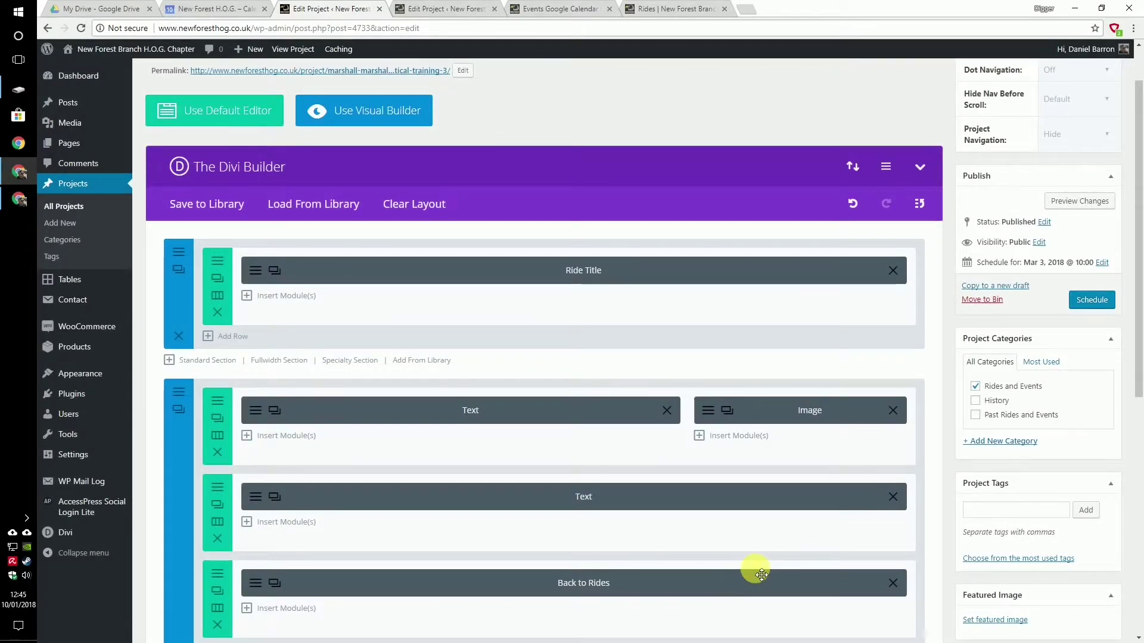
Open the media library for the project's image module and consult the event schedule and the site's rides and calendar pages.
scroll(761, 574, "down", 1)
scroll(761, 575, "up", 1)
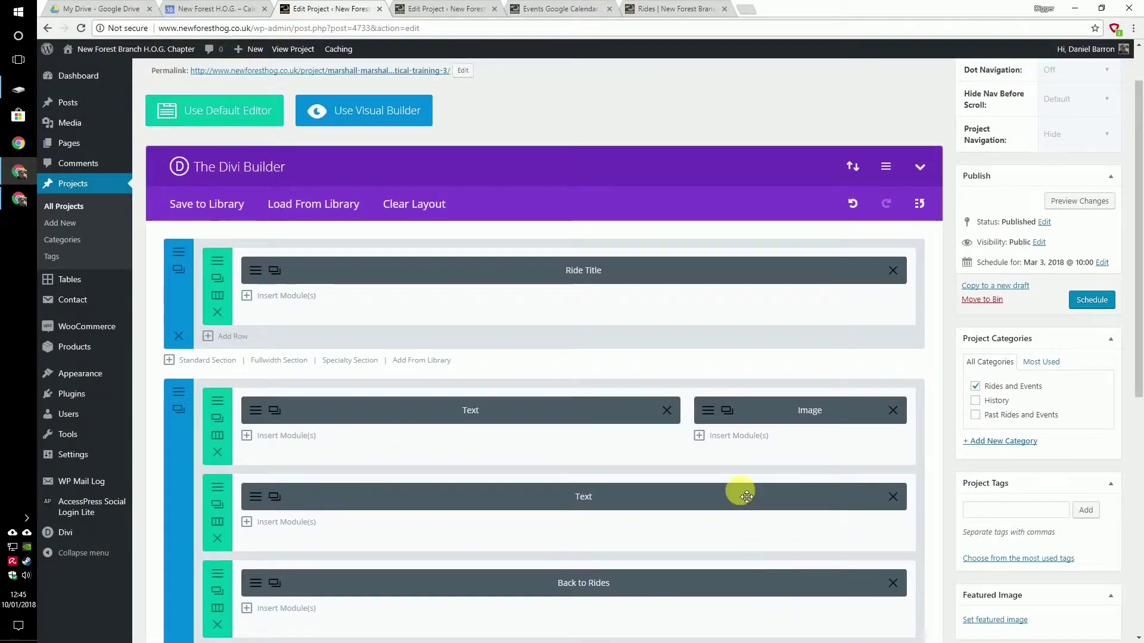
left_click(710, 410)
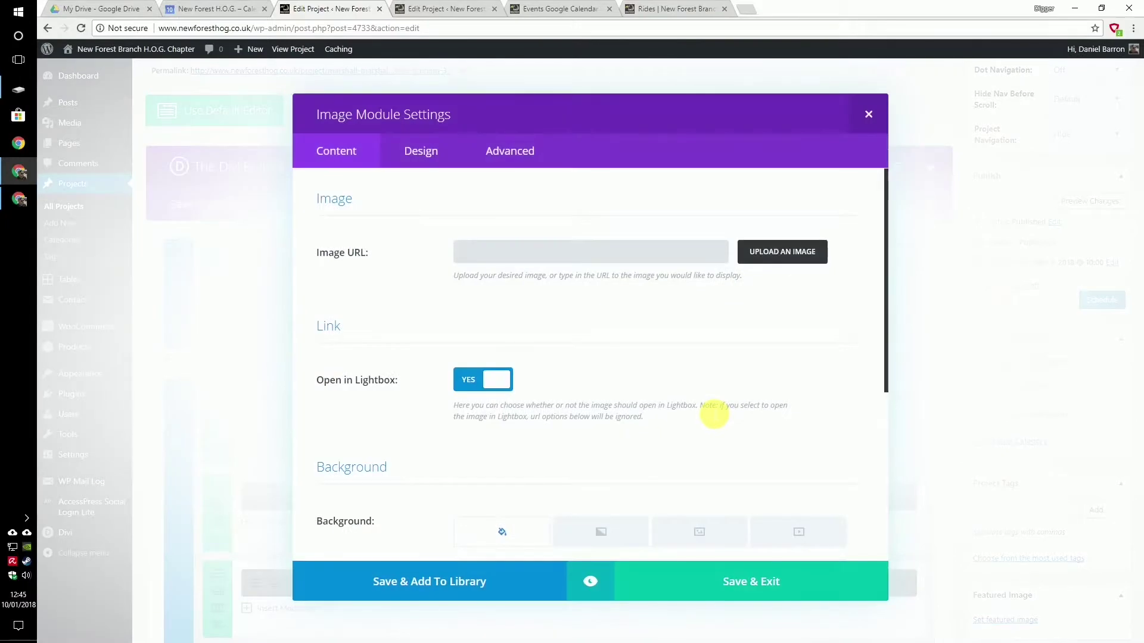
left_click(765, 252)
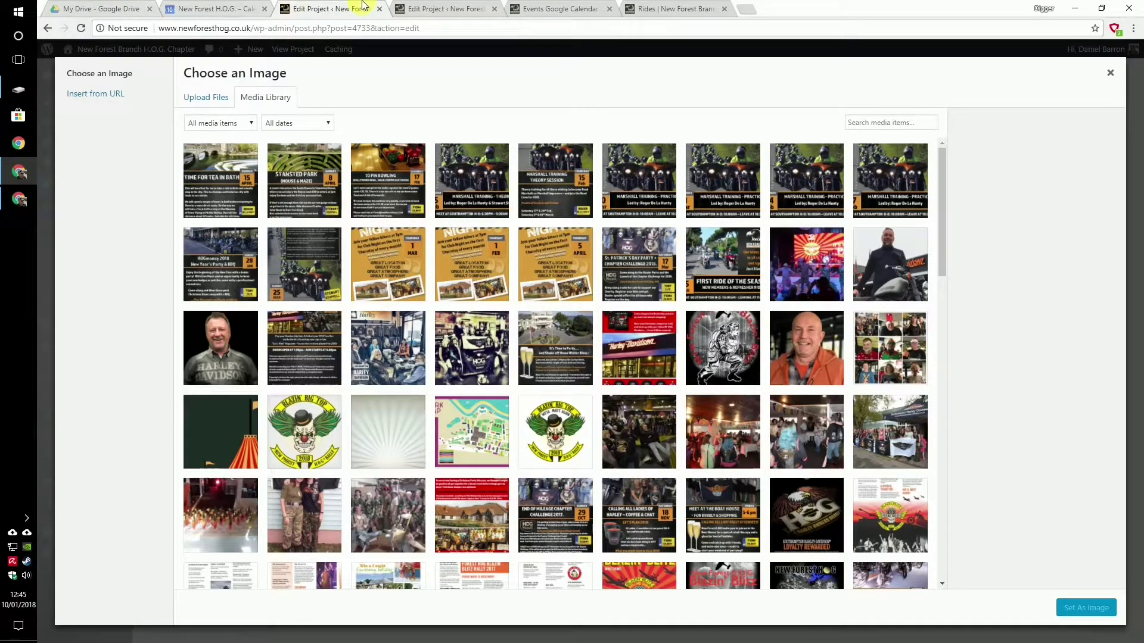
left_click(98, 8)
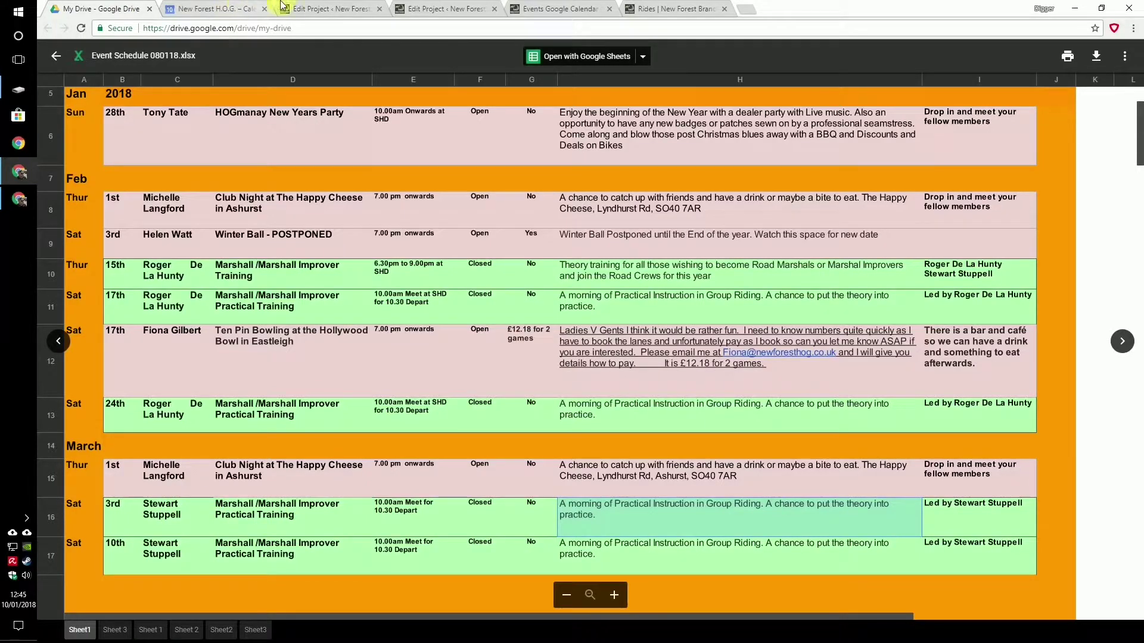
left_click(649, 7)
left_click(560, 9)
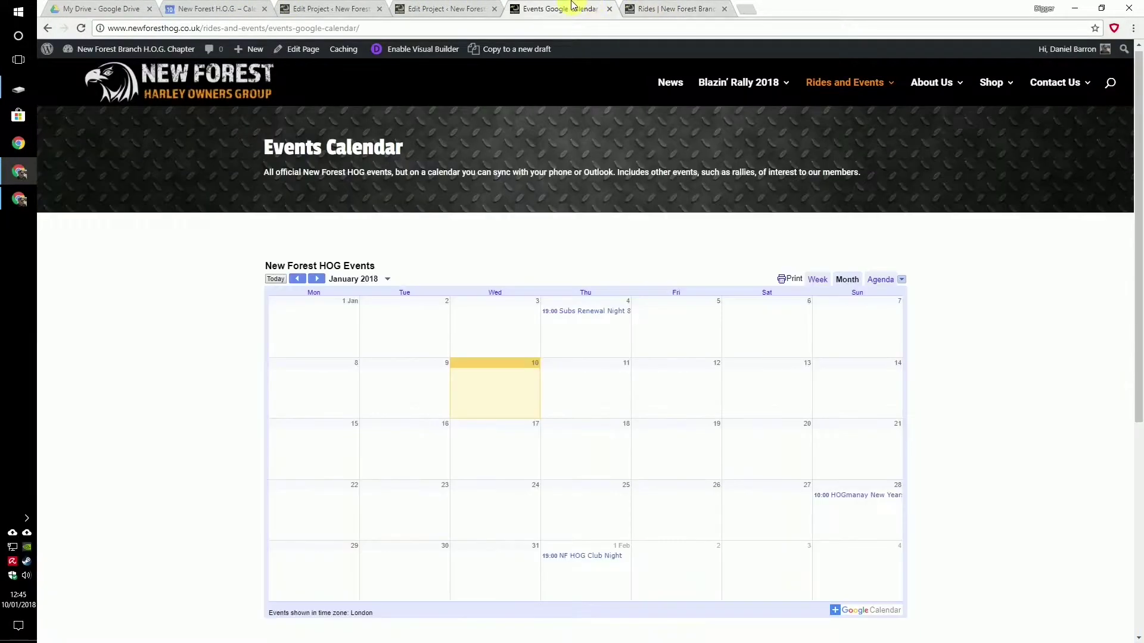
left_click(447, 8)
left_click(334, 8)
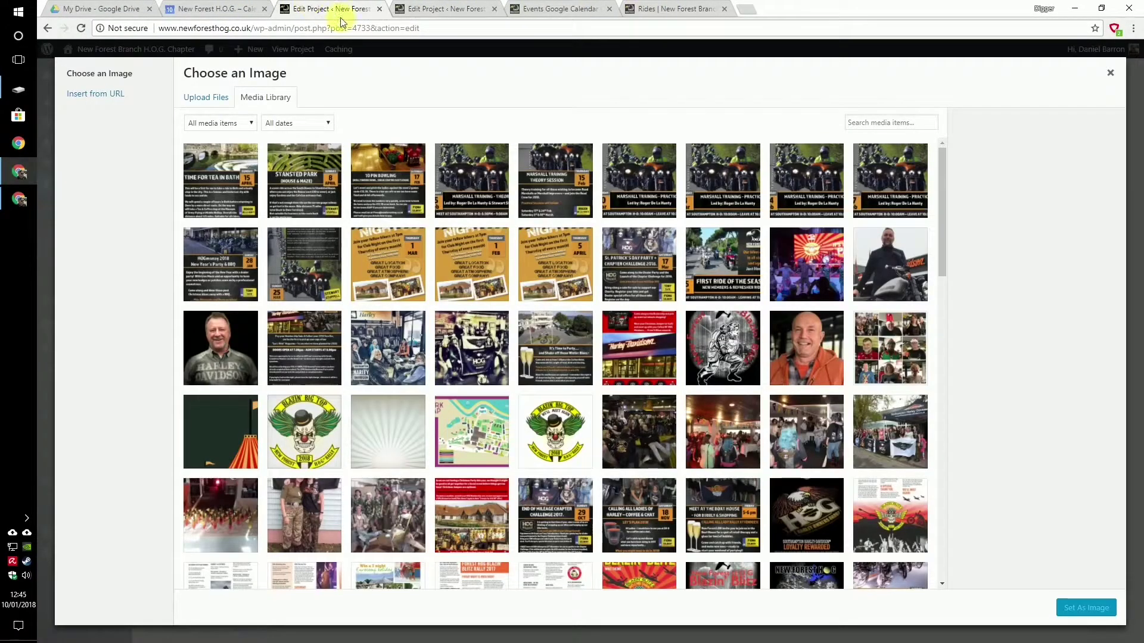
Compare the practical training flyers, set Marshall_Practical_Mar_3rd.jpg as the module's image and save the module.
left_click(888, 186)
left_click(803, 184)
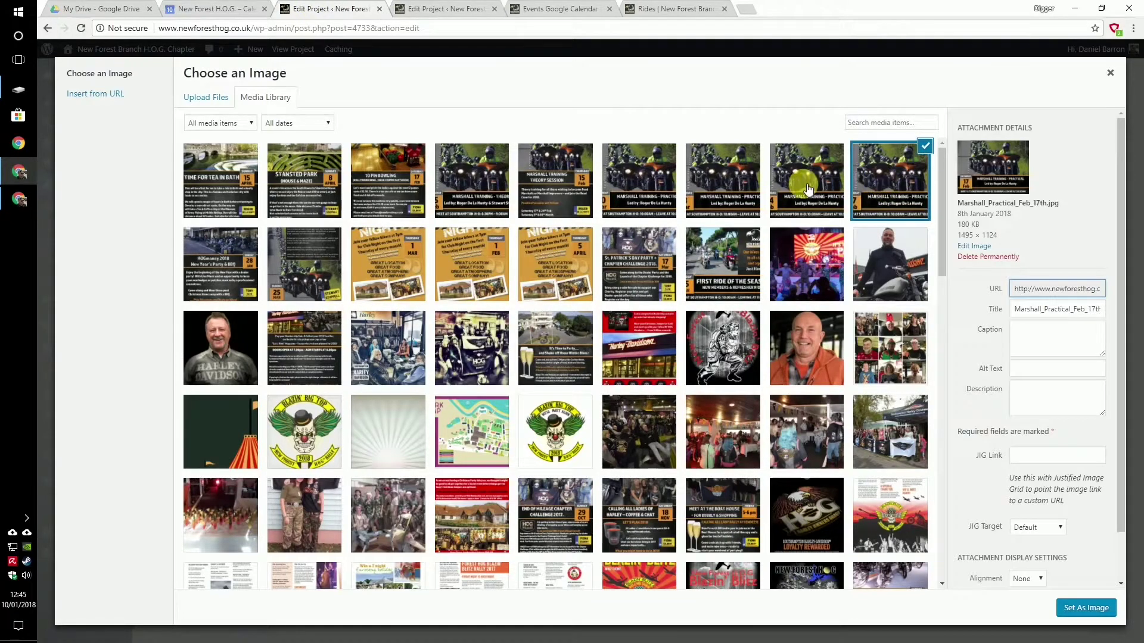
left_click(737, 187)
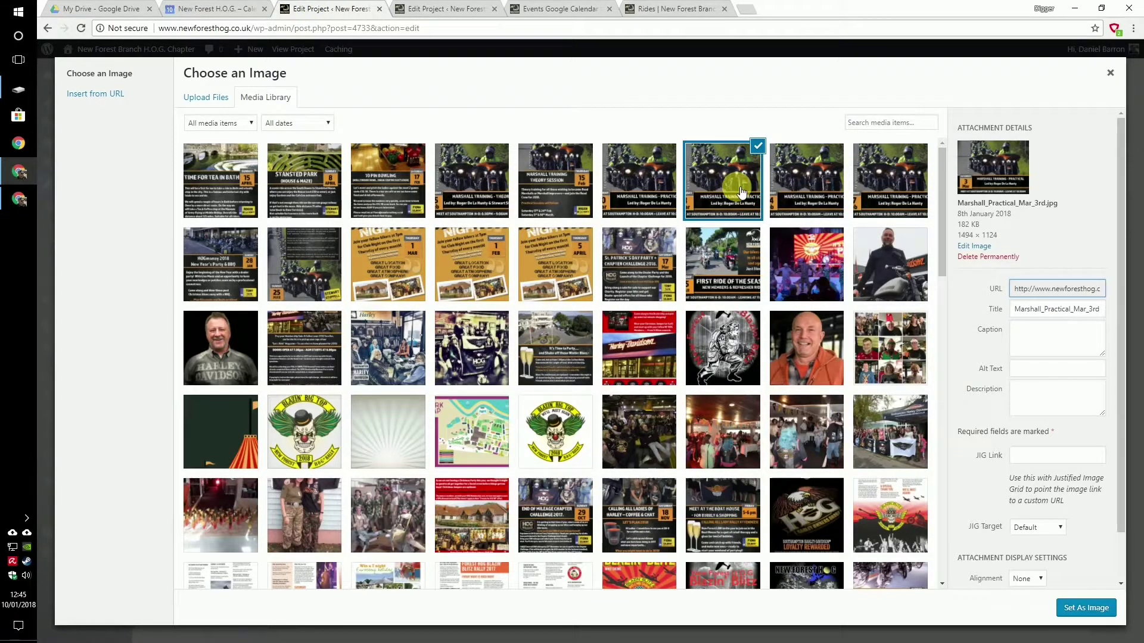
left_click(643, 185)
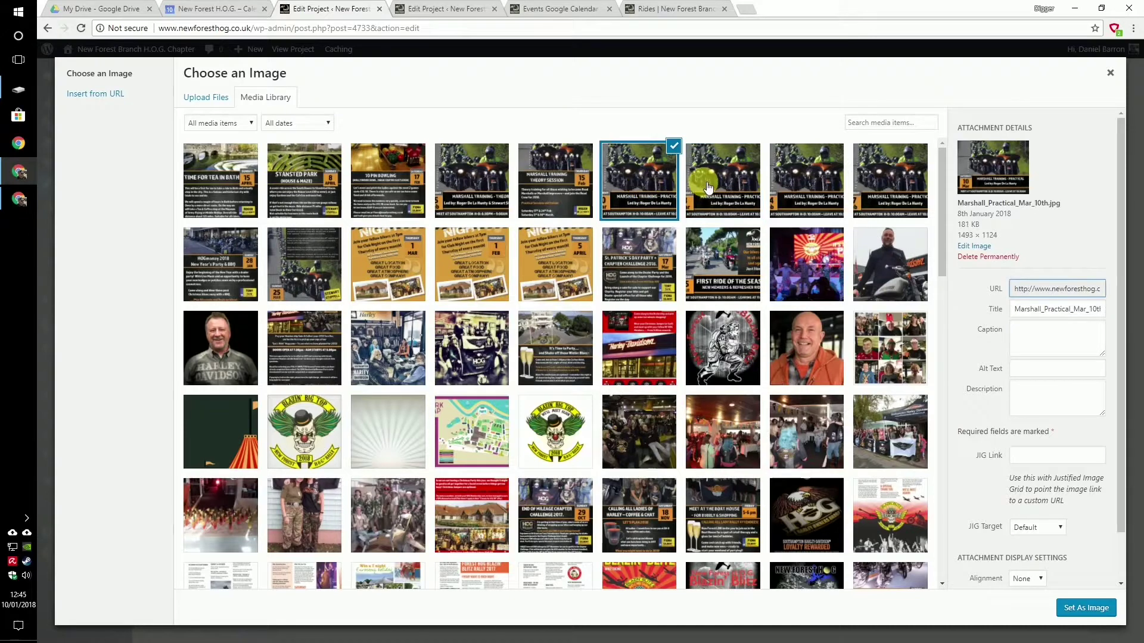
left_click(708, 187)
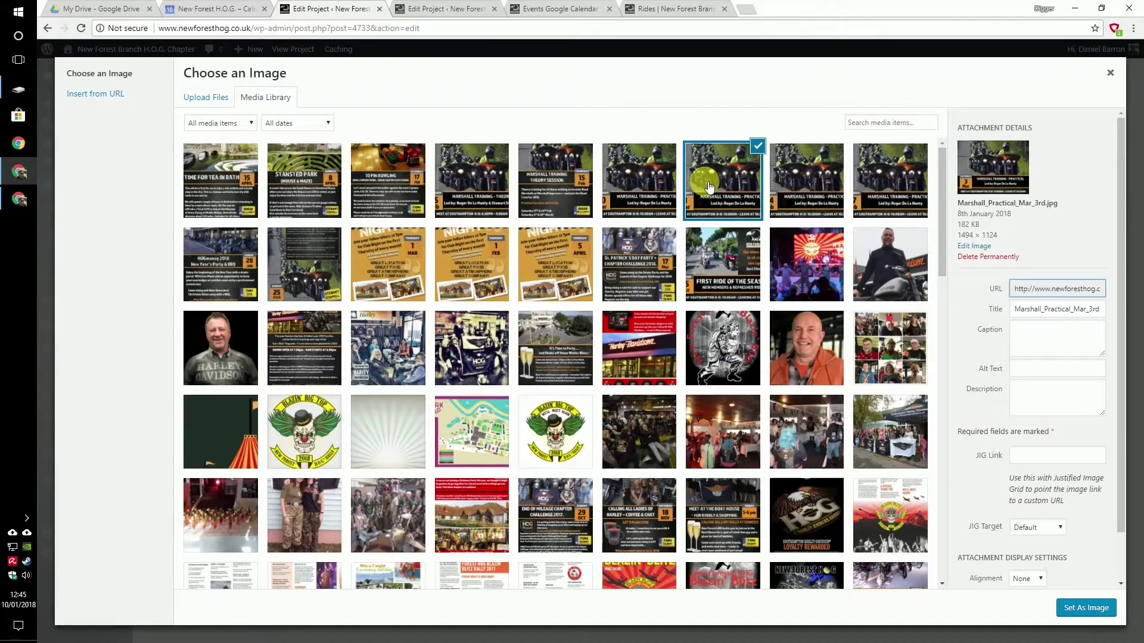
left_click(1087, 608)
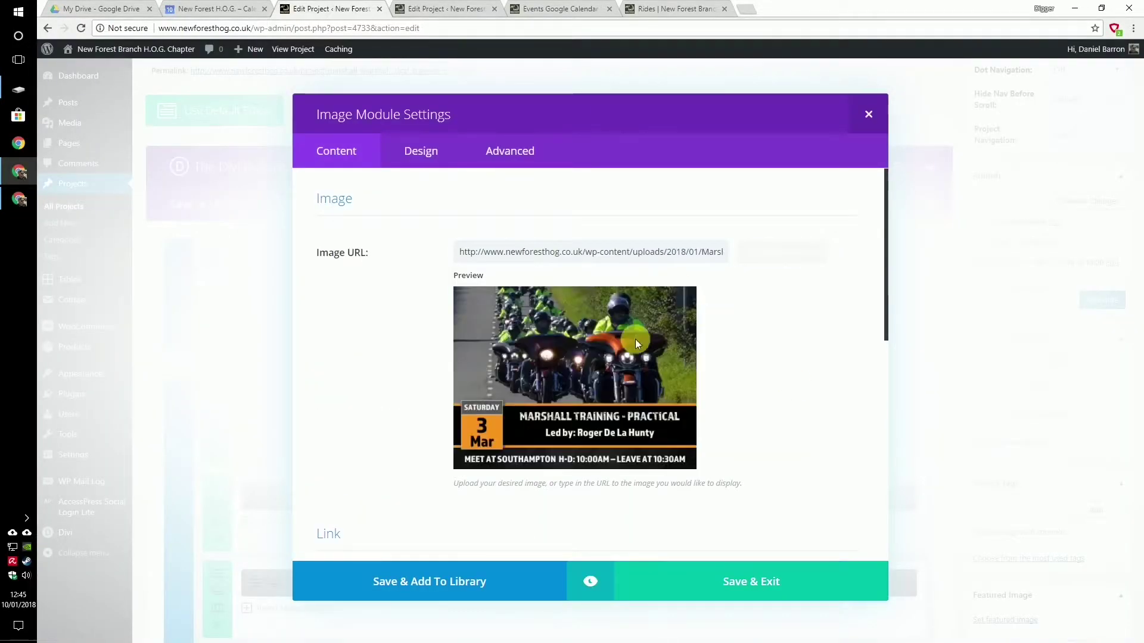
left_click(740, 560)
Set Marshall_Practical_Mar_3rd.jpg as the project's featured image.
scroll(891, 539, "down", 2)
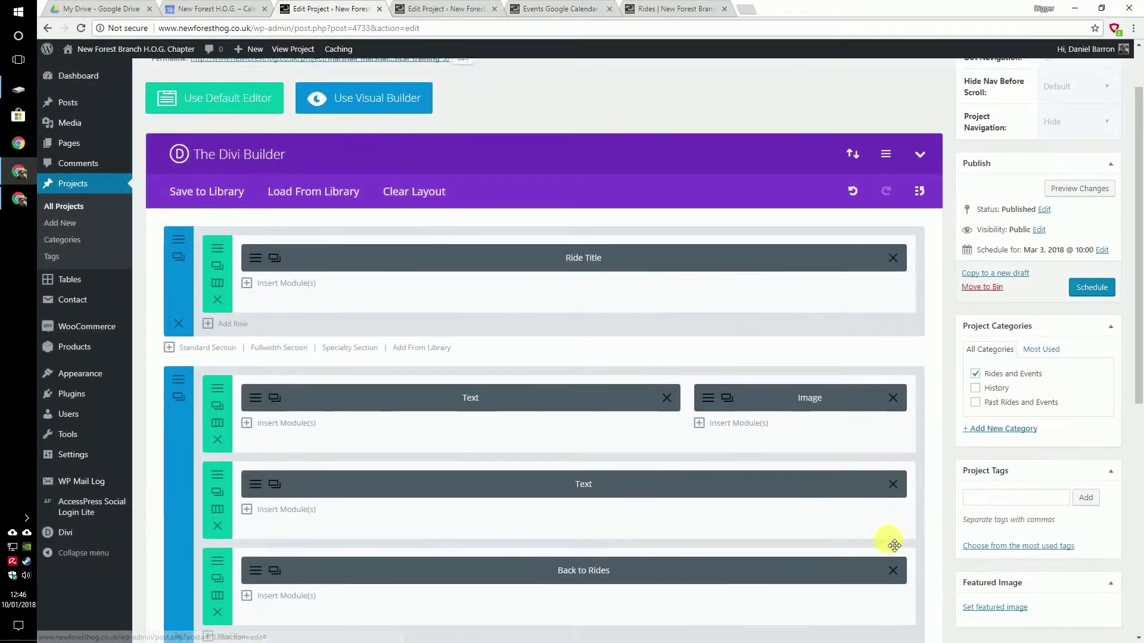
left_click(1010, 502)
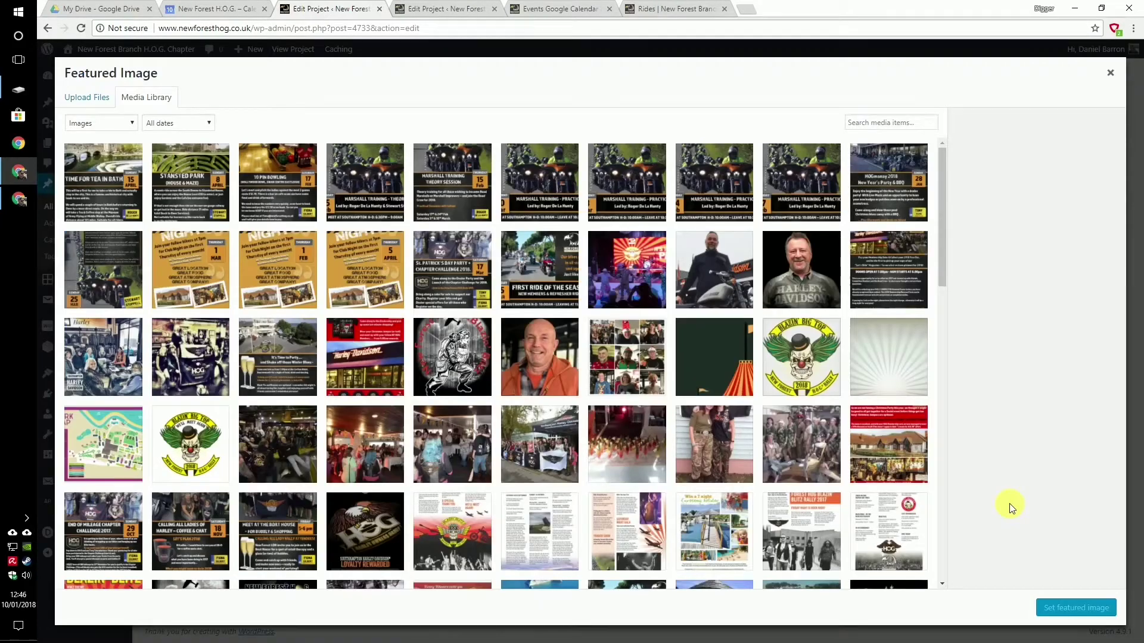
left_click(637, 179)
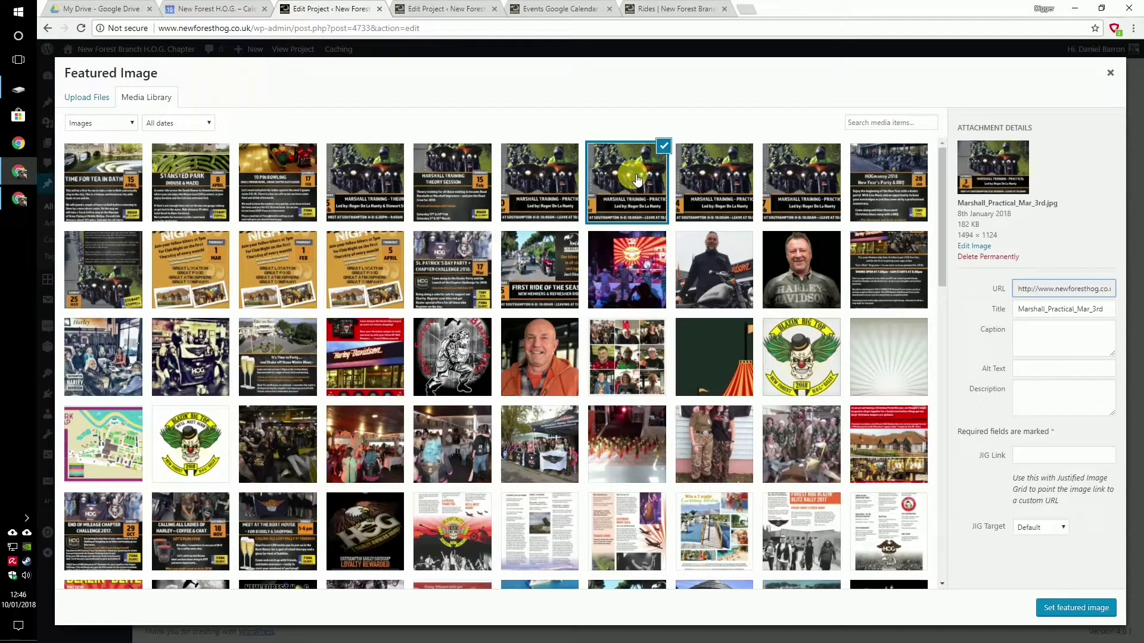
left_click(1075, 607)
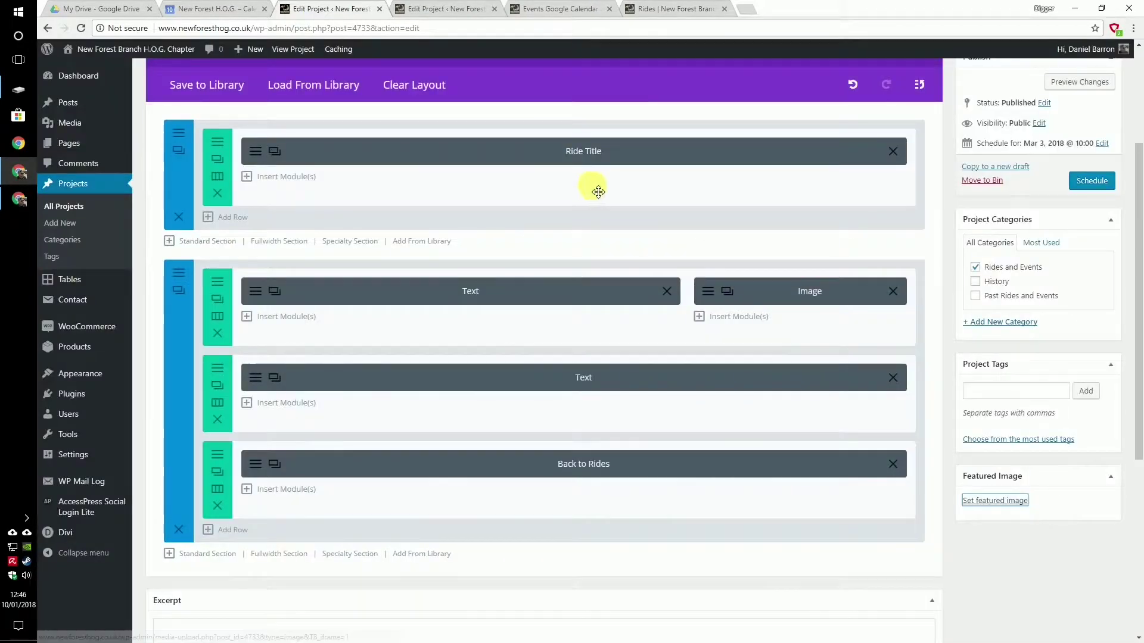
Examine the flyer grid on the site's Rides and Events page and the Ten Pin Bowling entry, and return to the project editor.
left_click(654, 7)
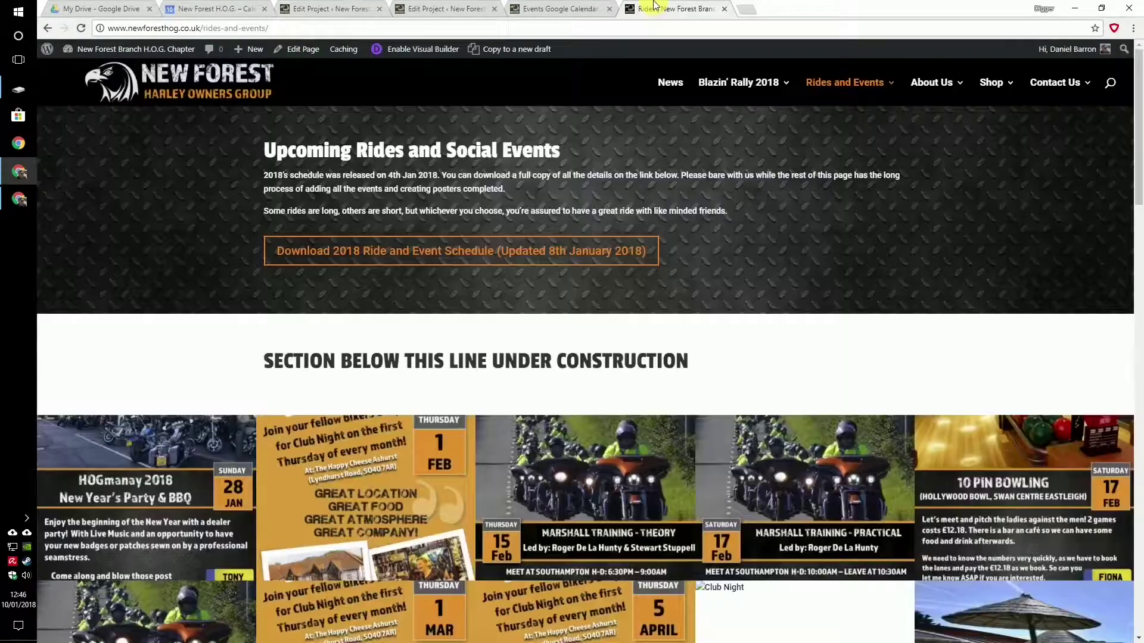
scroll(727, 319, "down", 3)
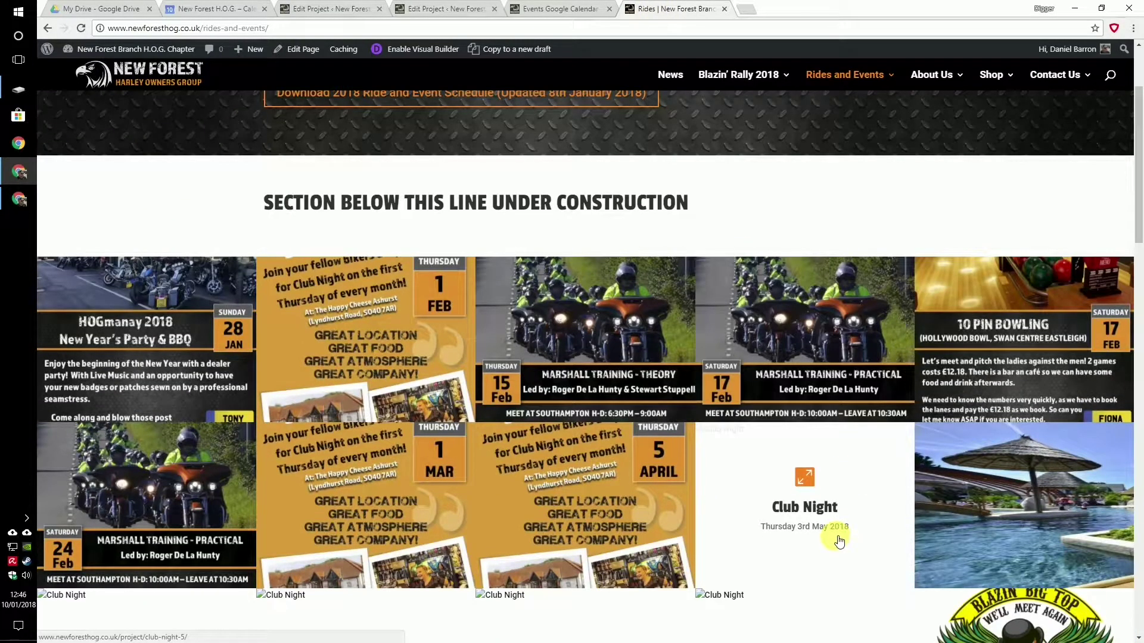
scroll(837, 543, "down", 2)
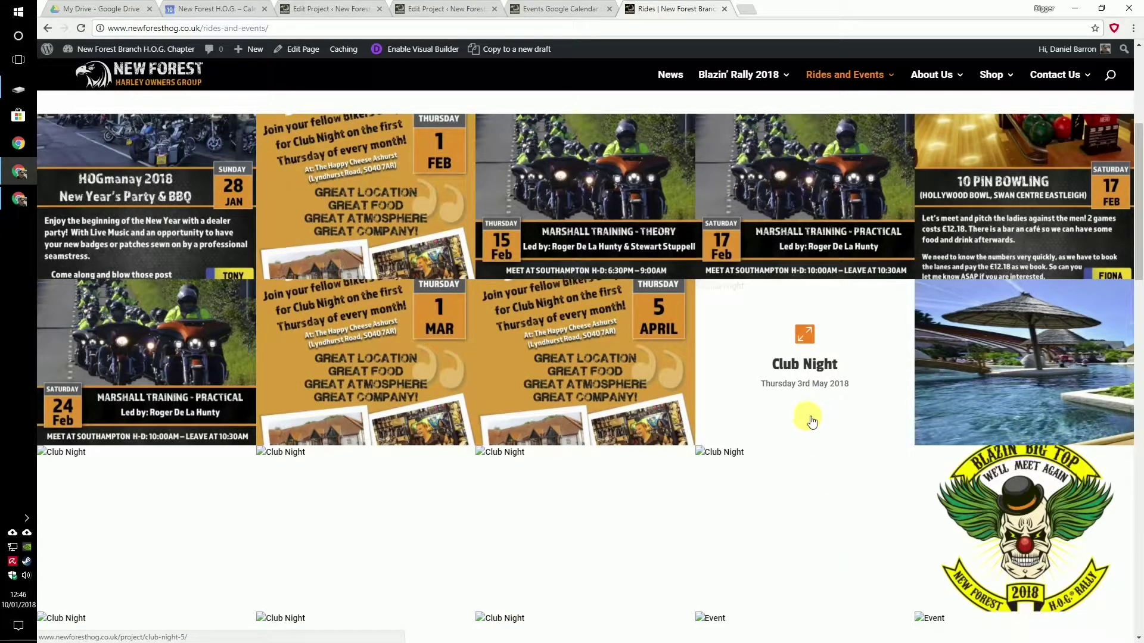
scroll(812, 421, "up", 2)
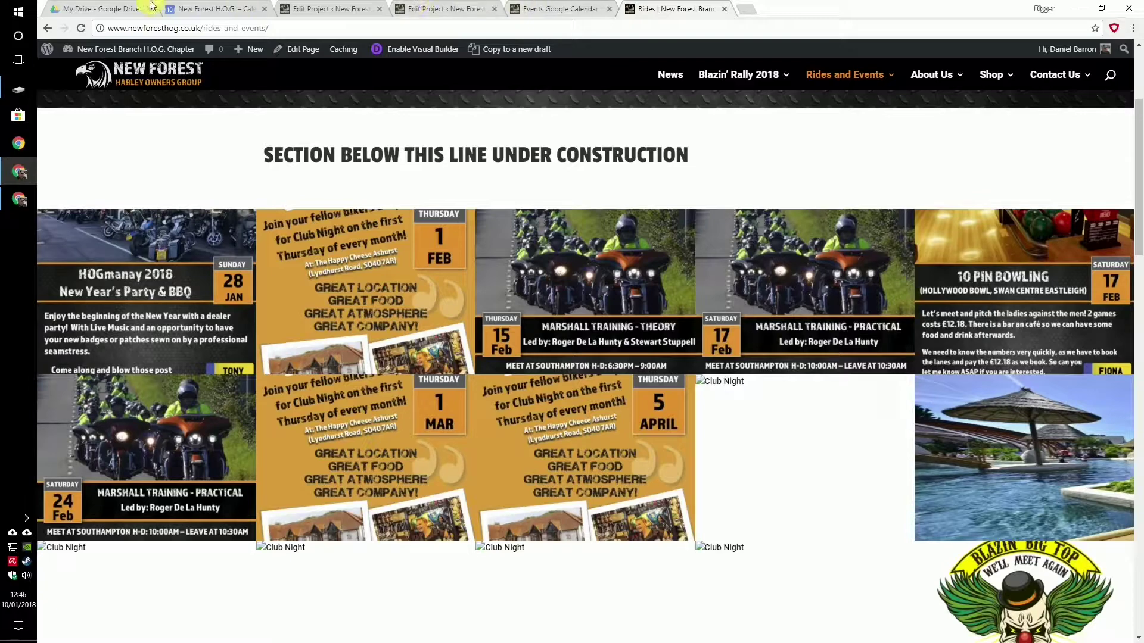
left_click(280, 8)
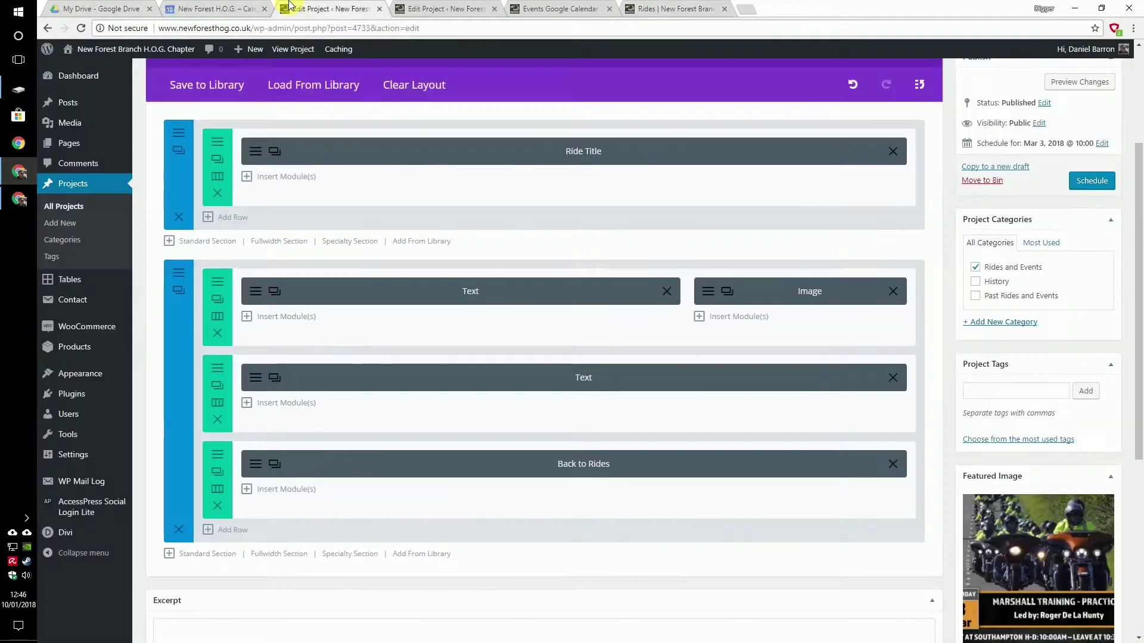
left_click(696, 7)
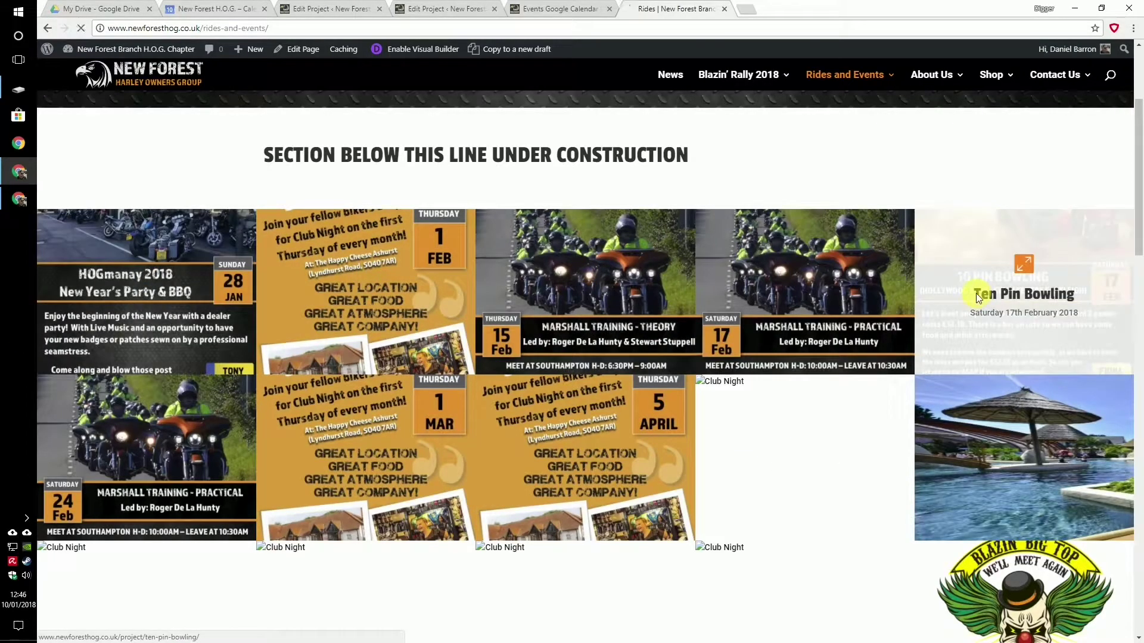
left_click(976, 293)
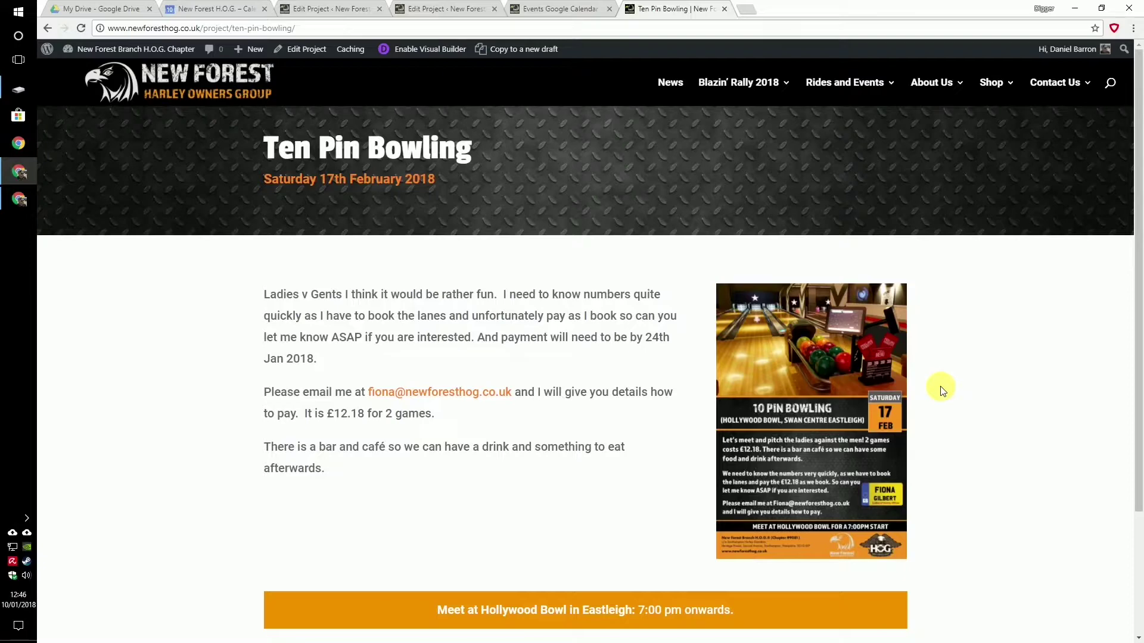
left_click(48, 28)
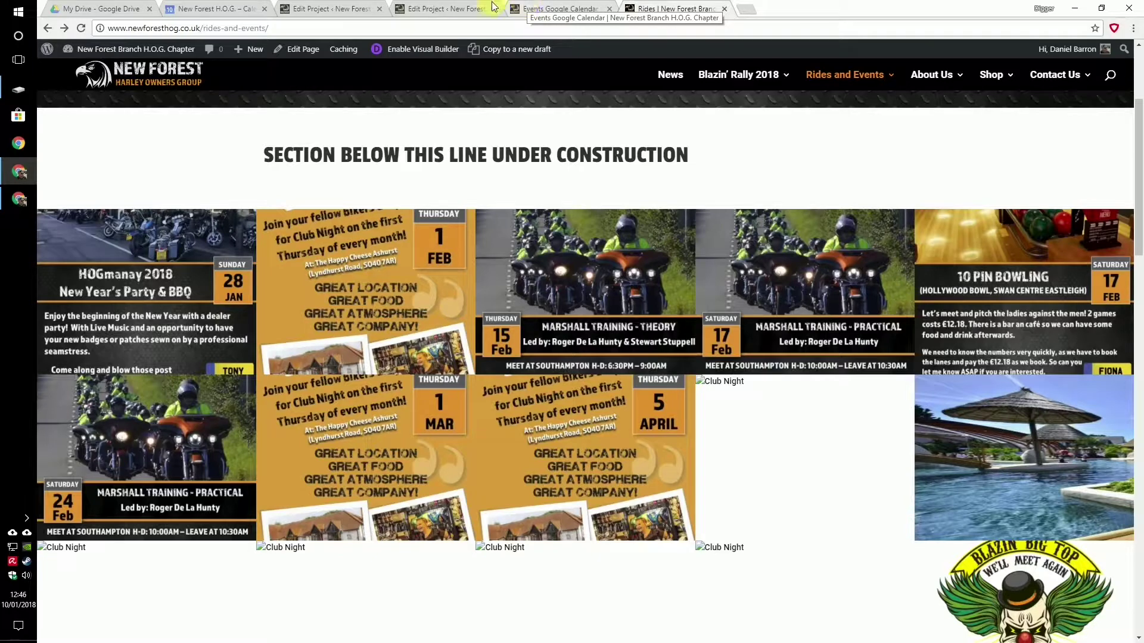
left_click(357, 7)
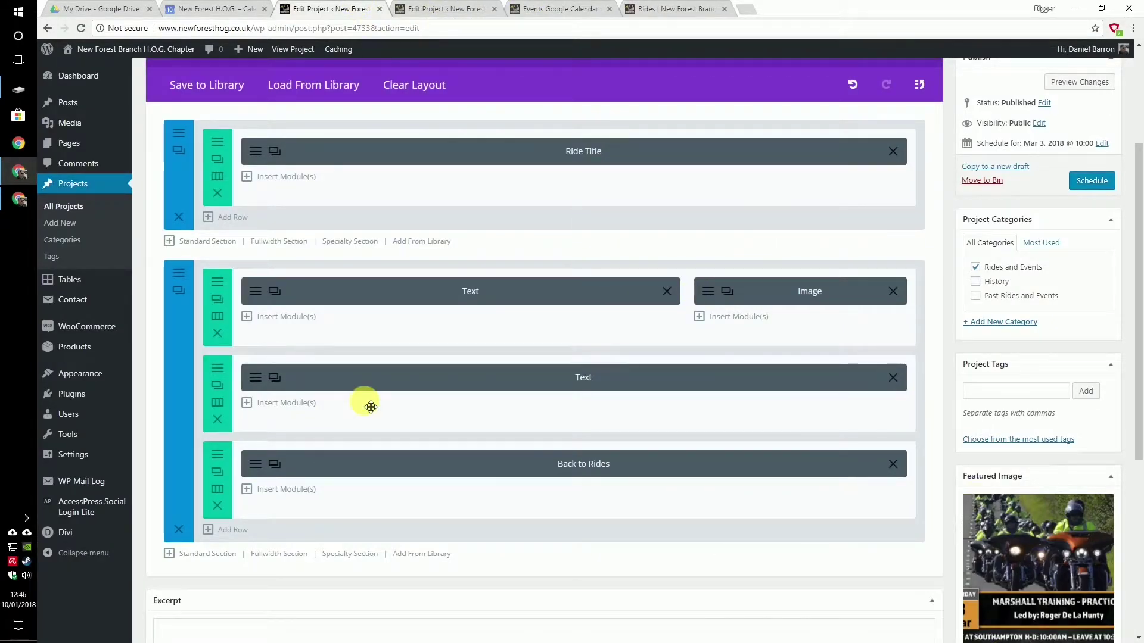
Review the project's layout and save the project with its schedule date of 3 March 2018 at 10:00.
scroll(978, 301, "up", 3)
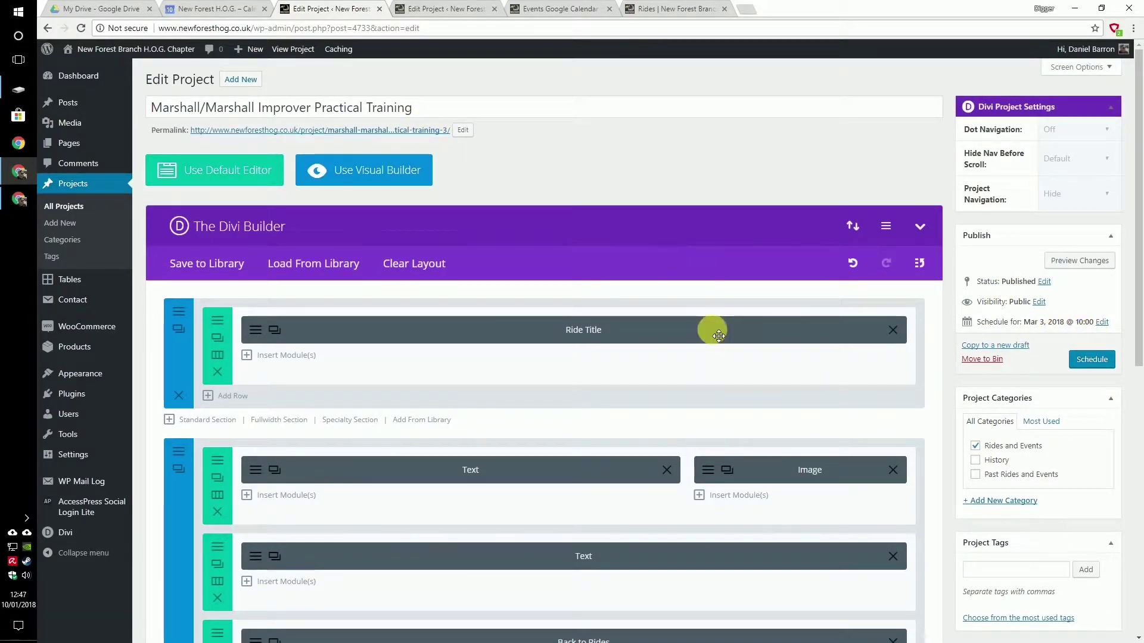
scroll(713, 326, "down", 4)
scroll(717, 336, "up", 3)
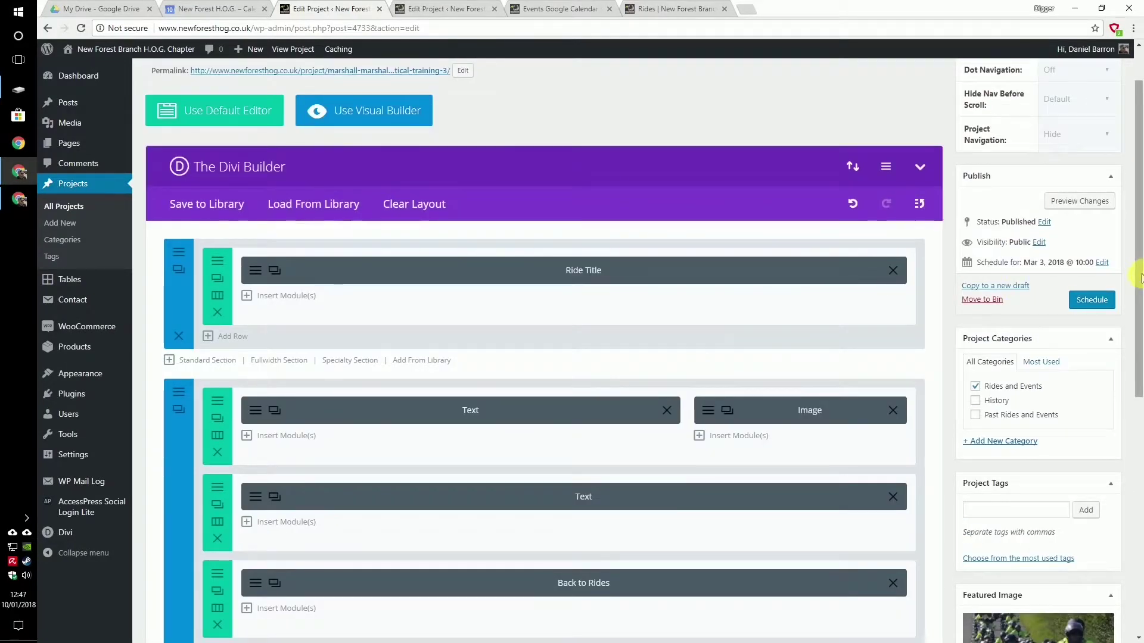
left_click(1091, 300)
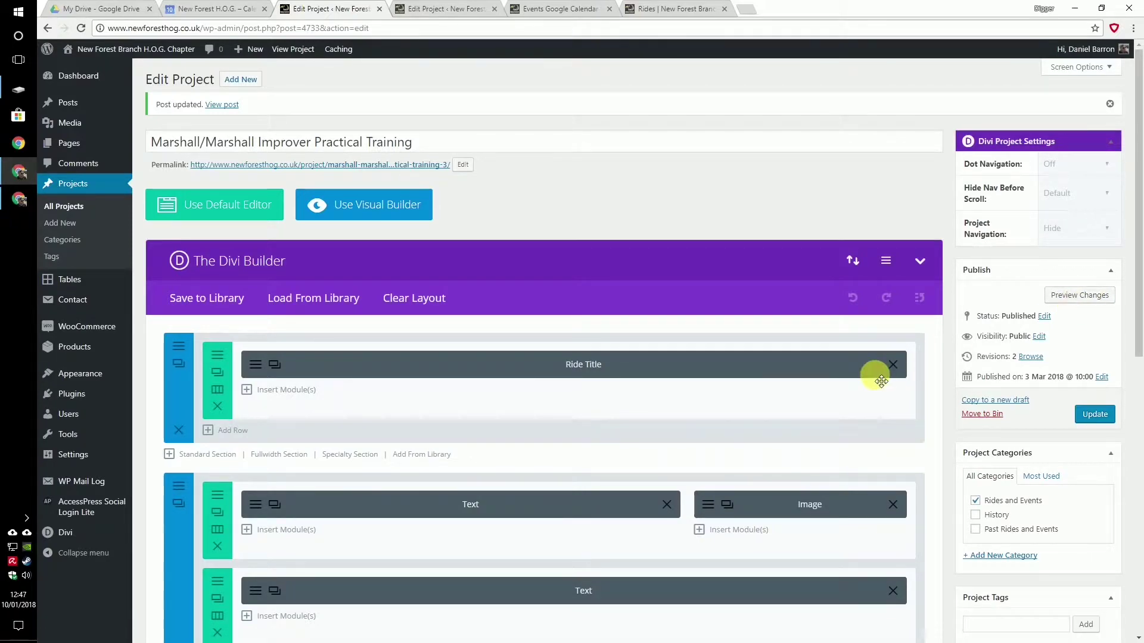
Examine the flyer grid on the Rides and Events page and the embedded Events Calendar page.
left_click(647, 8)
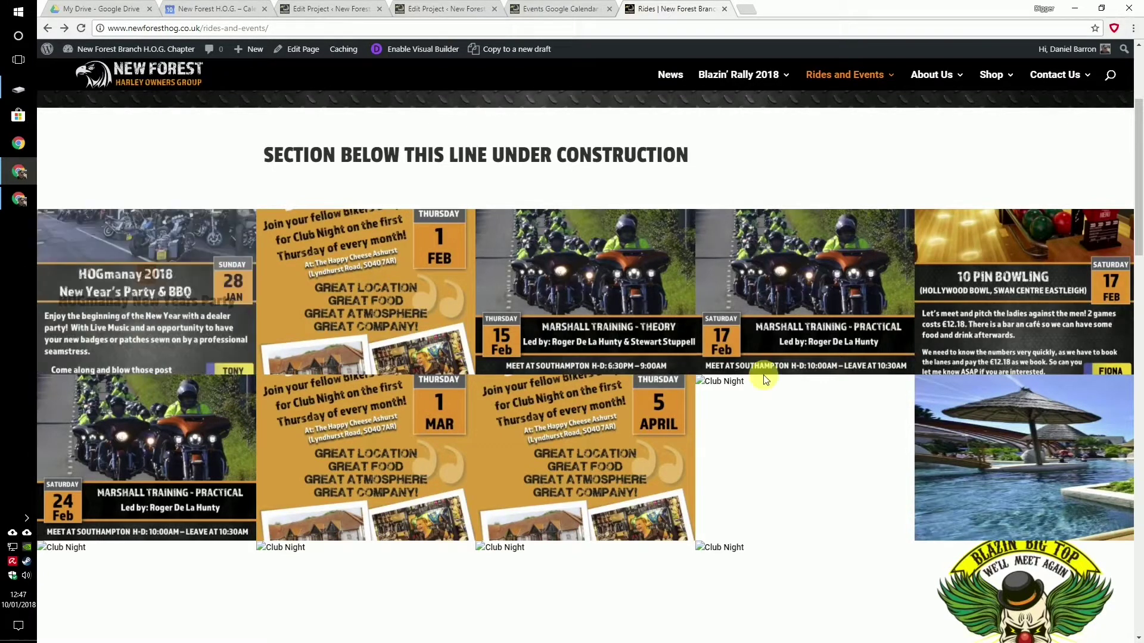
mouse_move(933, 409)
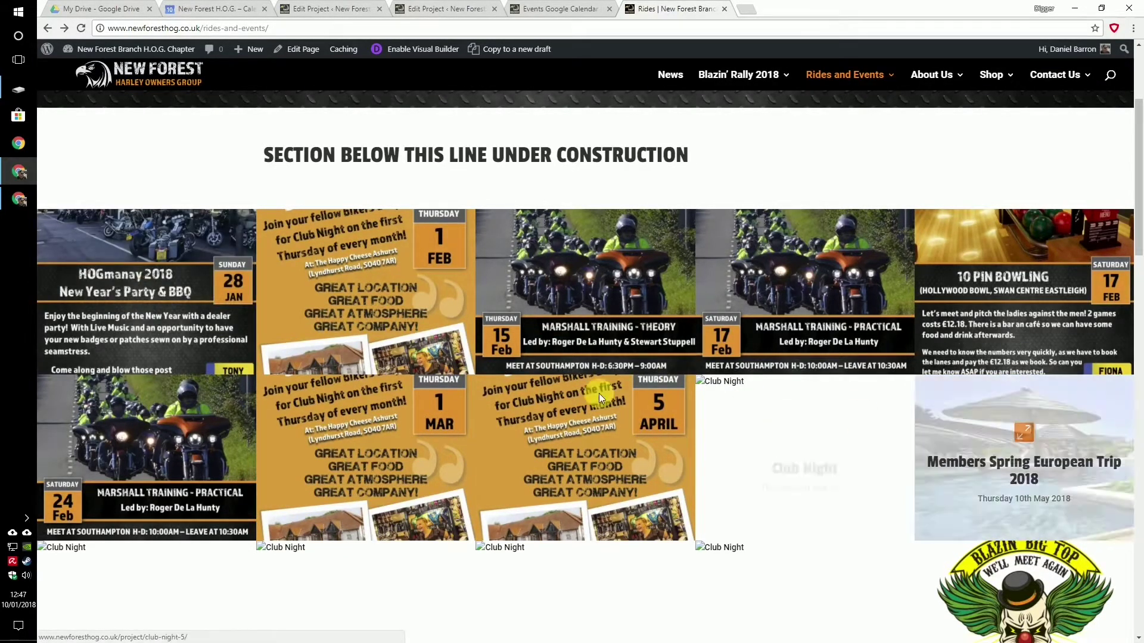
left_click(520, 6)
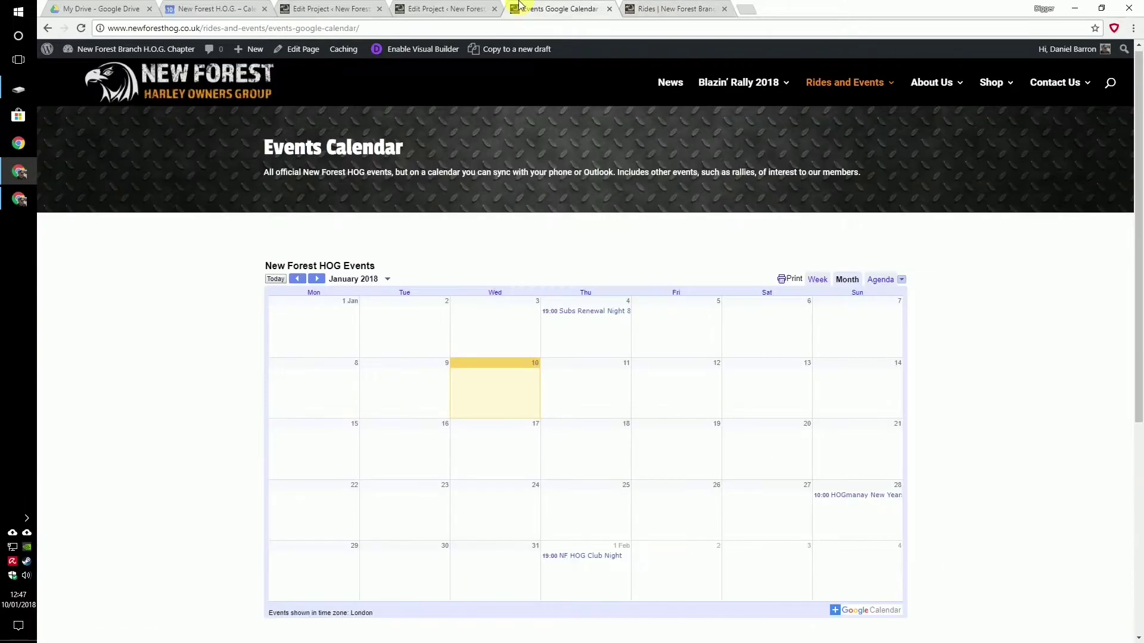
left_click(463, 8)
Copy the practical training project's permalink into the 3 March Google Calendar event's description, save the event and send the guest invitation.
left_click(346, 7)
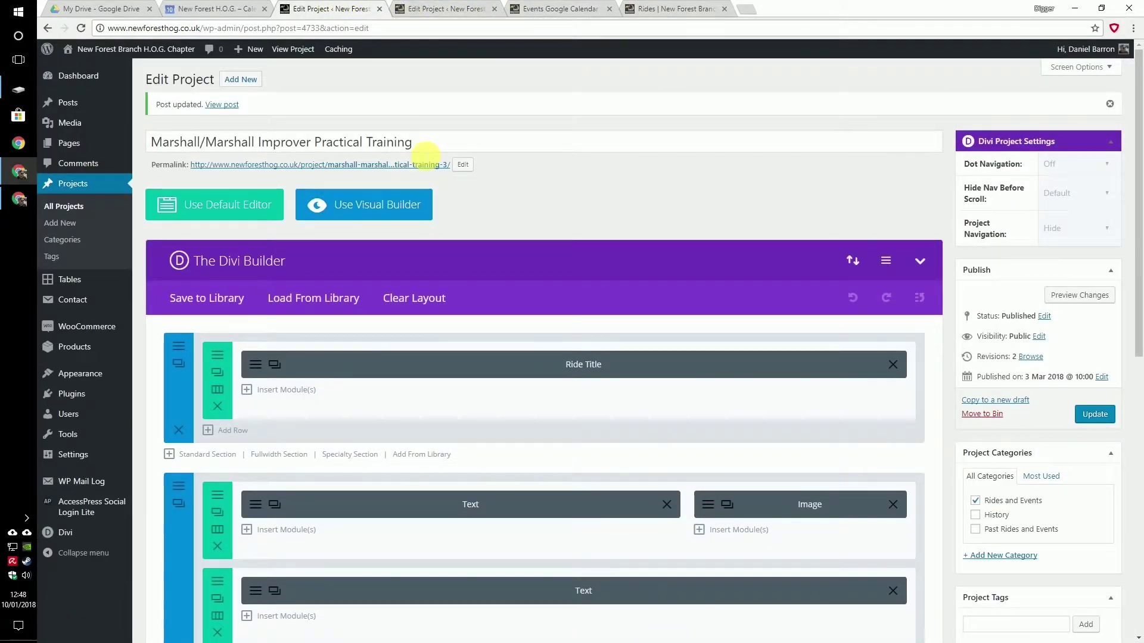
right_click(306, 169)
left_click(344, 241)
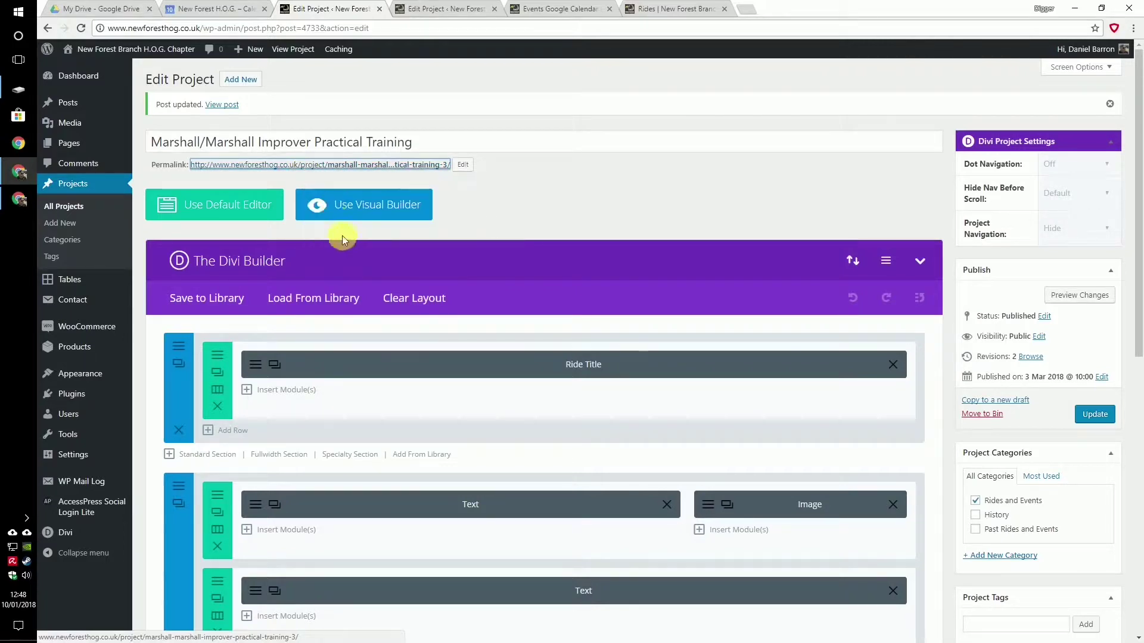
left_click(221, 9)
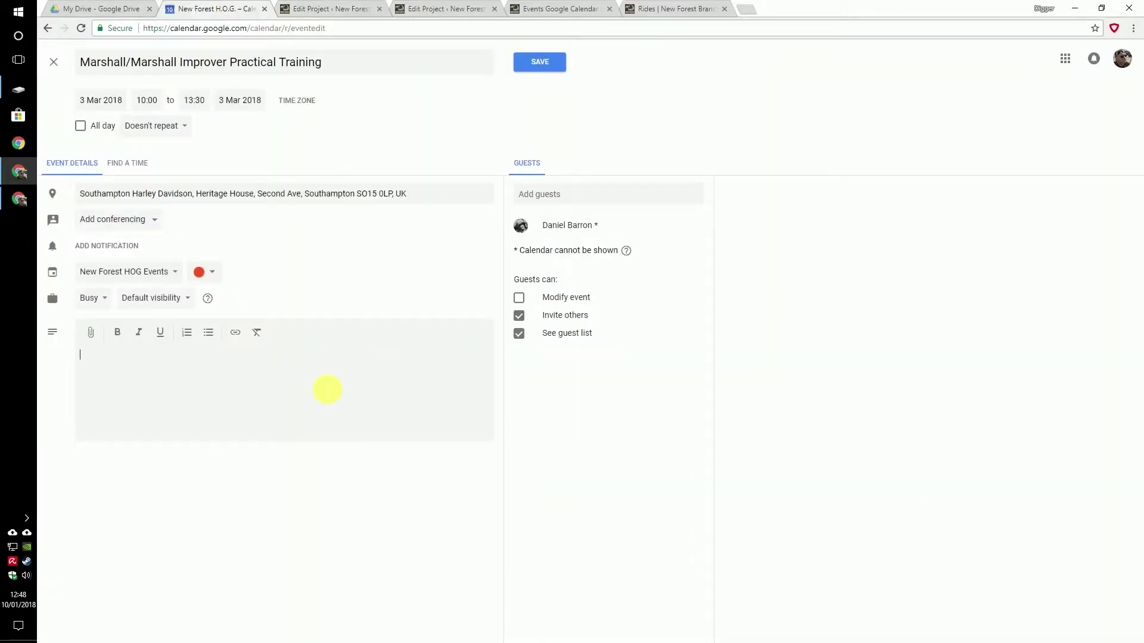
key("ctrl+v")
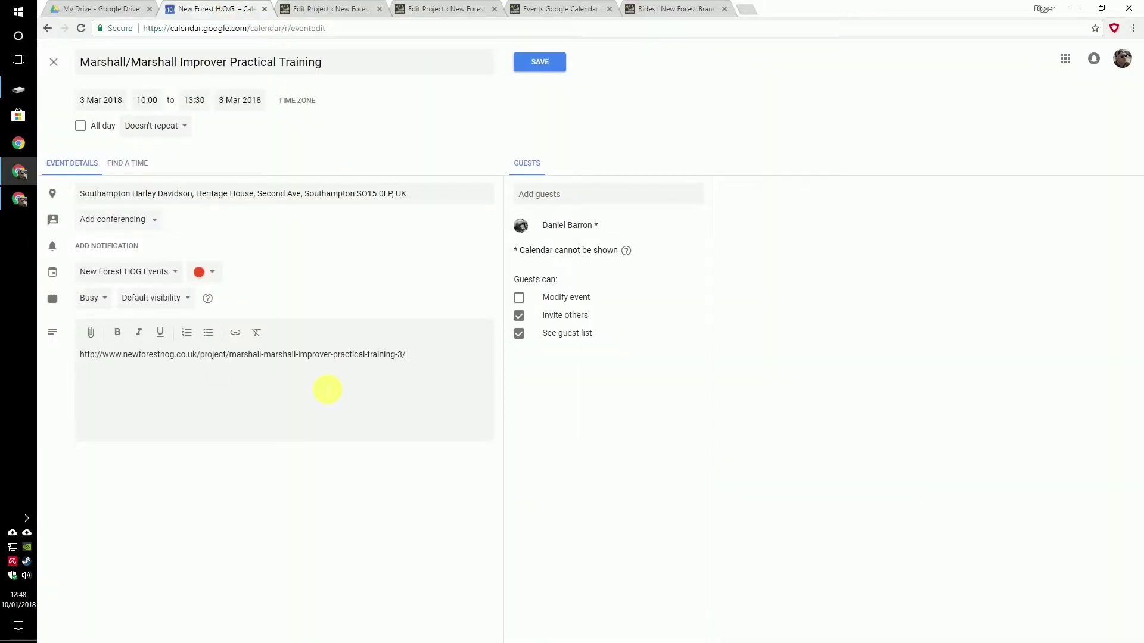
left_click(540, 62)
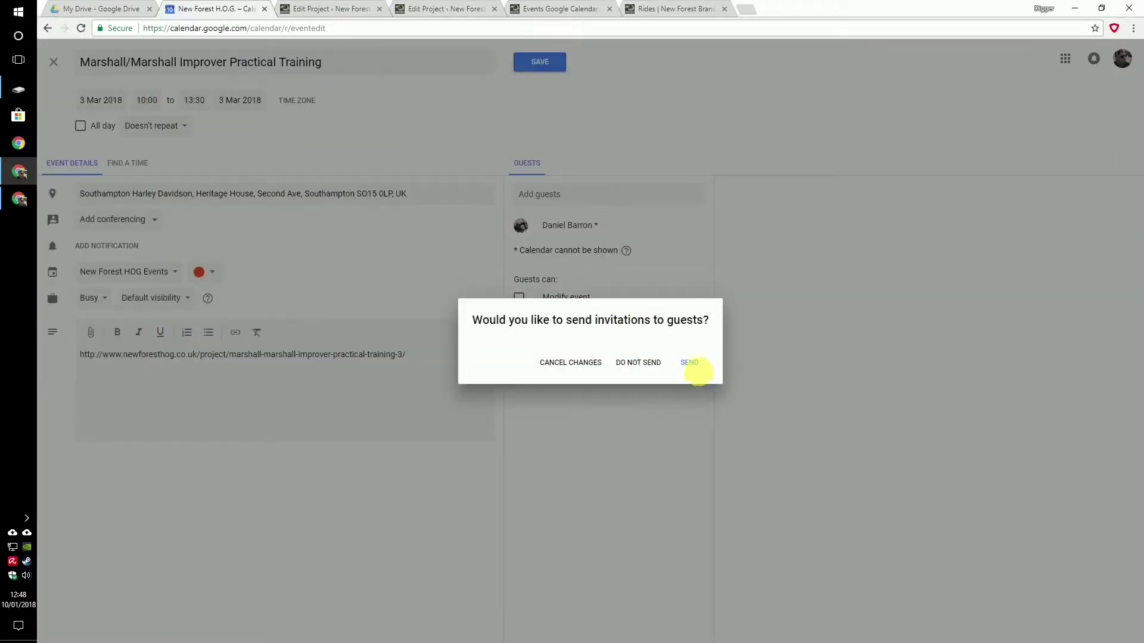
left_click(694, 368)
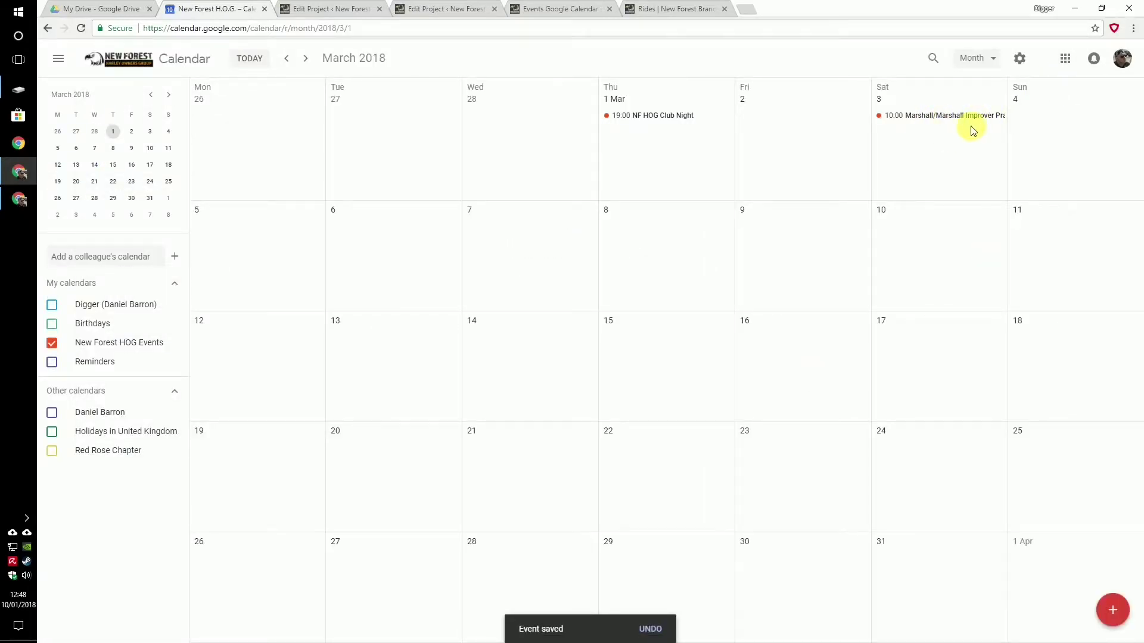
Show the calendar by week and view the details of the Marshall/Marshall Improver Practical Training and NF HOG Club Night events.
left_click(992, 58)
left_click(994, 109)
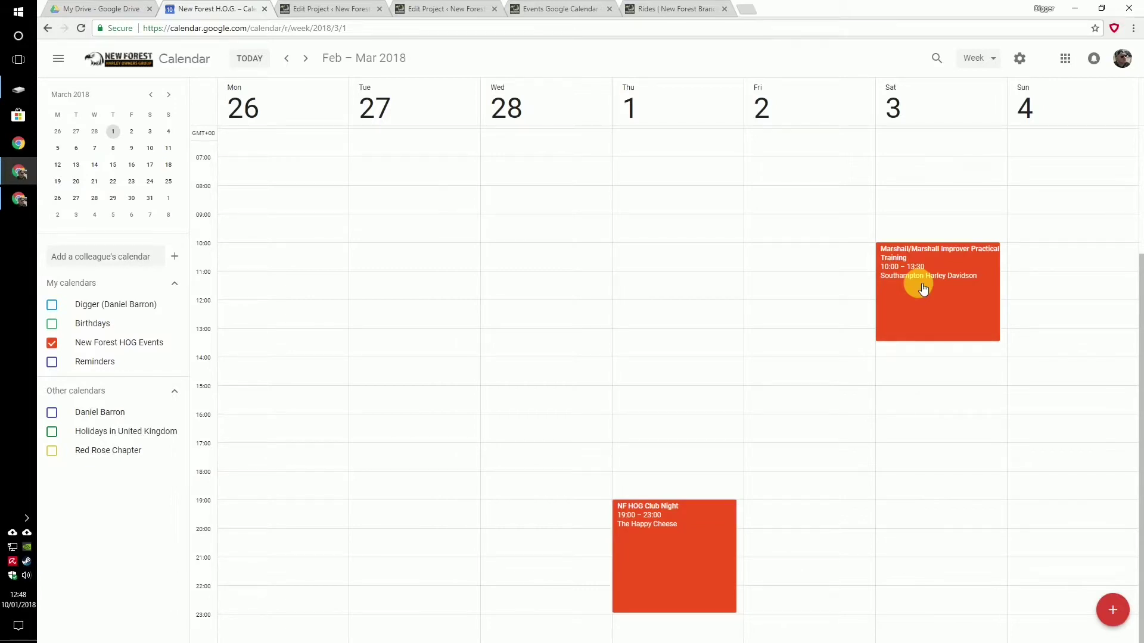
left_click(951, 280)
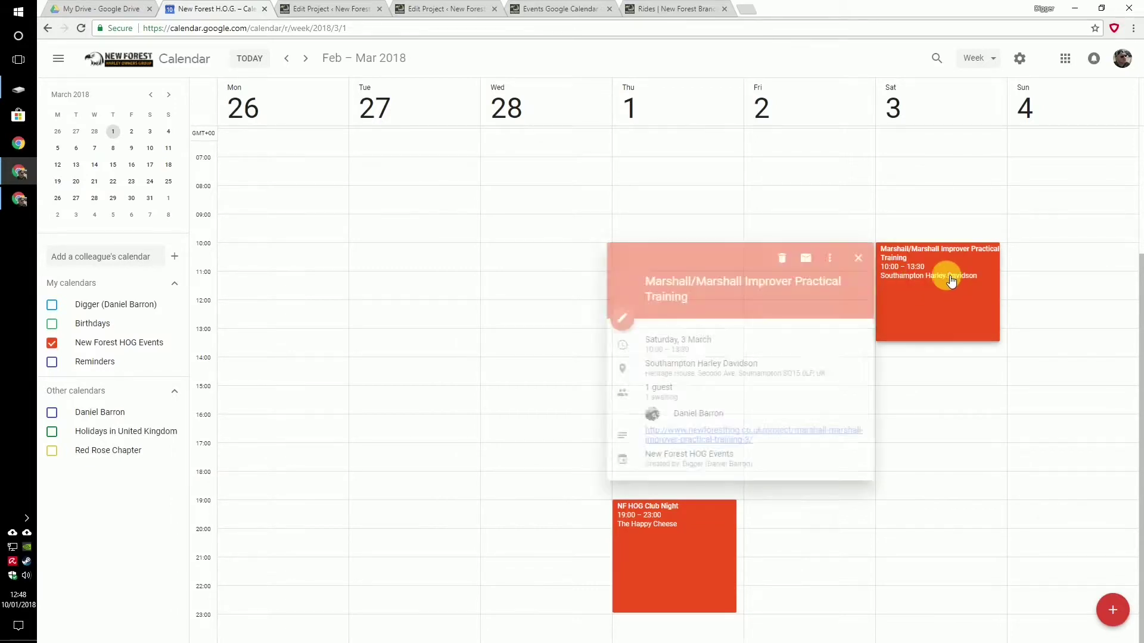
left_click(691, 572)
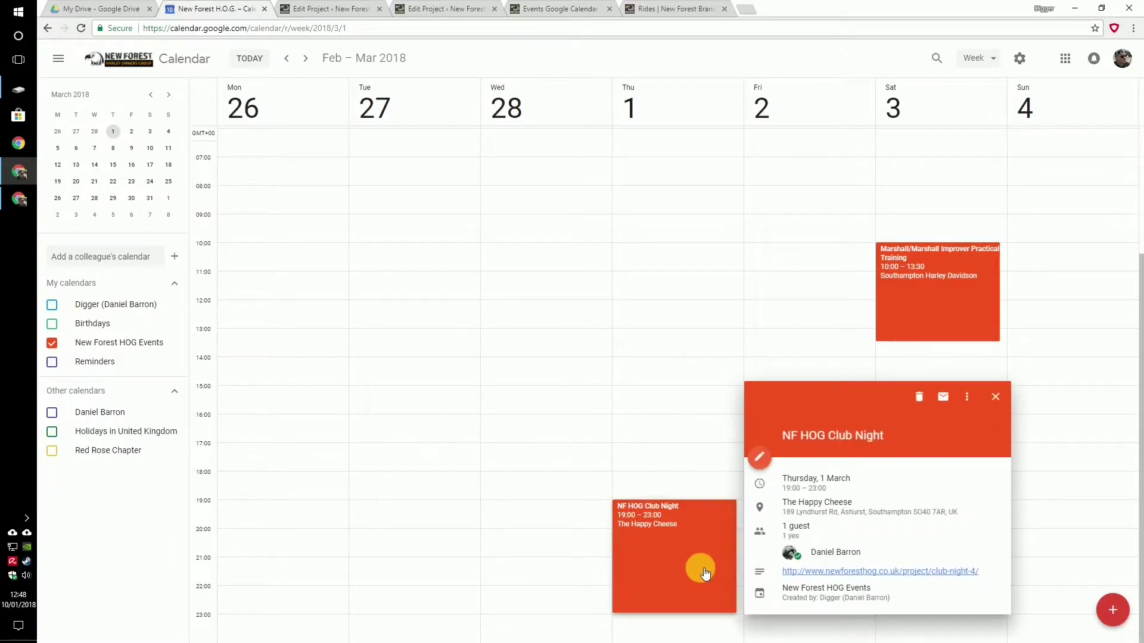
left_click(994, 397)
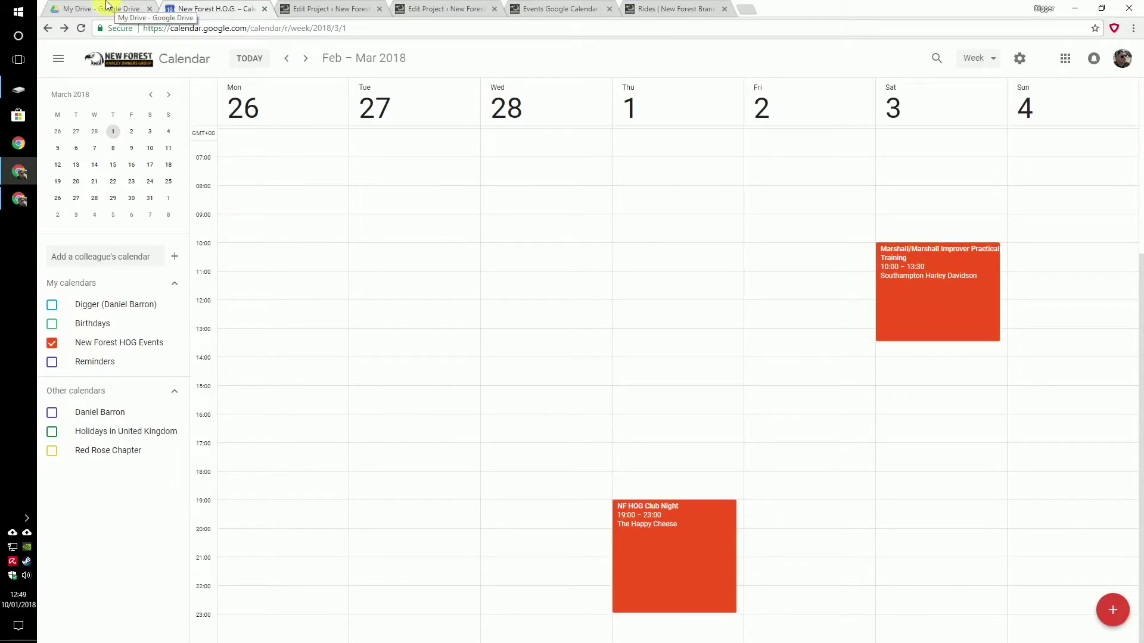
View the published practical training project page, return to the rides listing and examine the 3 March flyer's place in the grid.
left_click(326, 8)
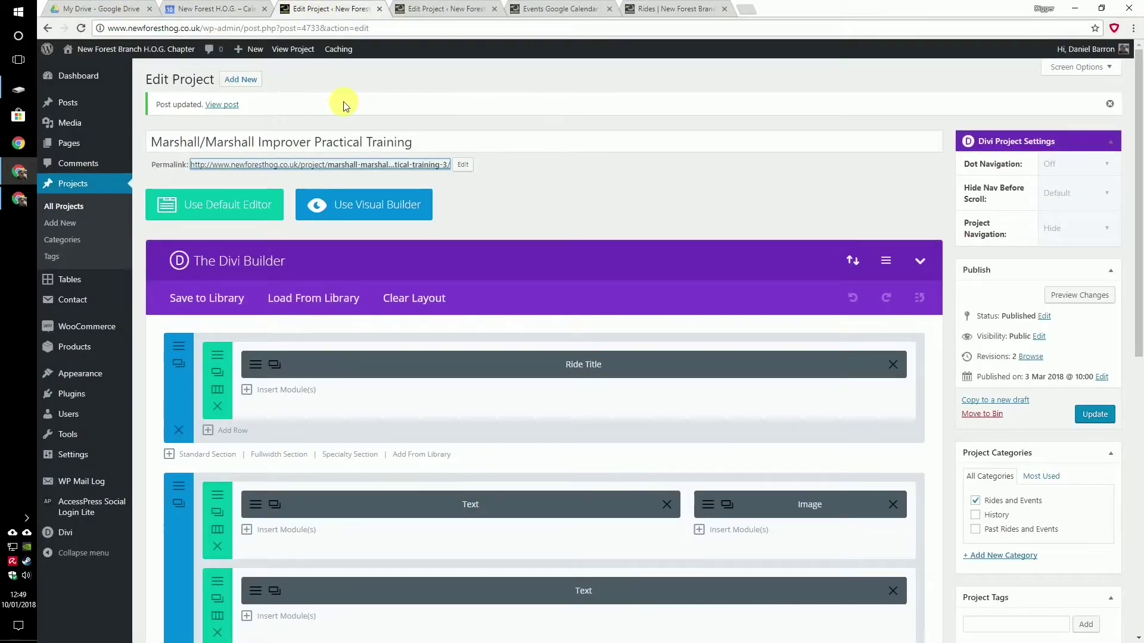
left_click(232, 106)
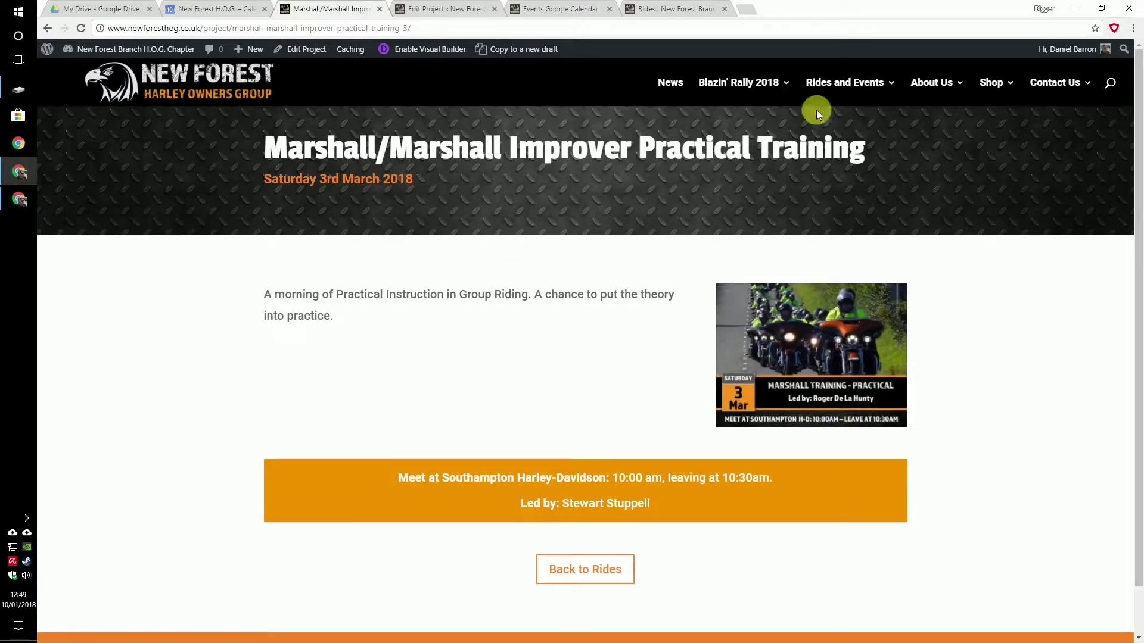
left_click(610, 557)
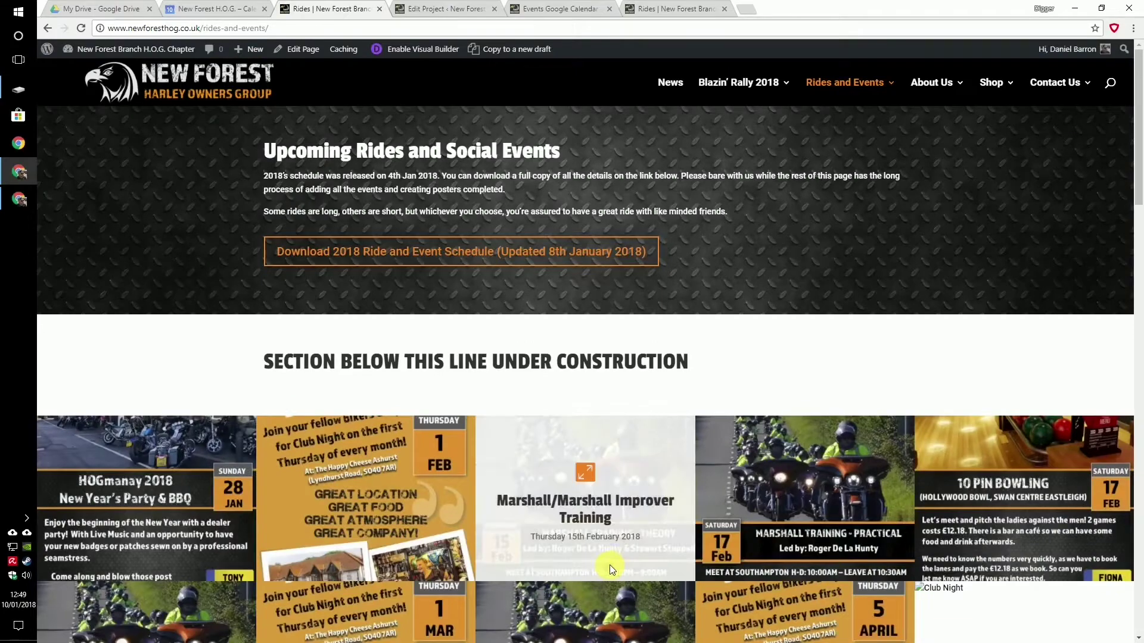
scroll(927, 224, "down", 4)
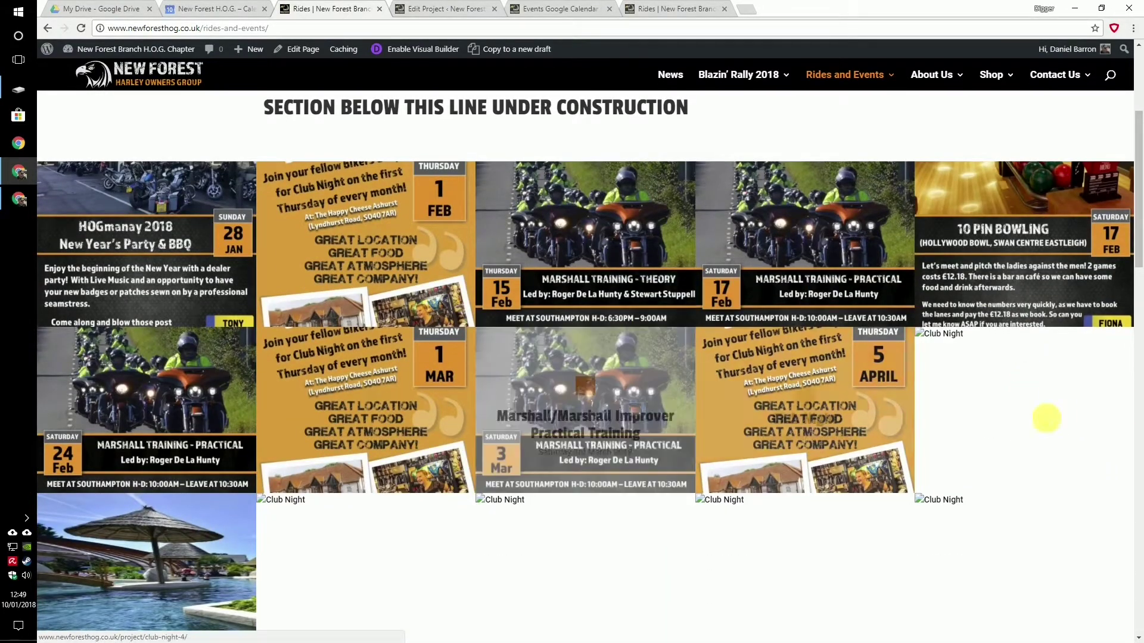
scroll(611, 366, "down", 2)
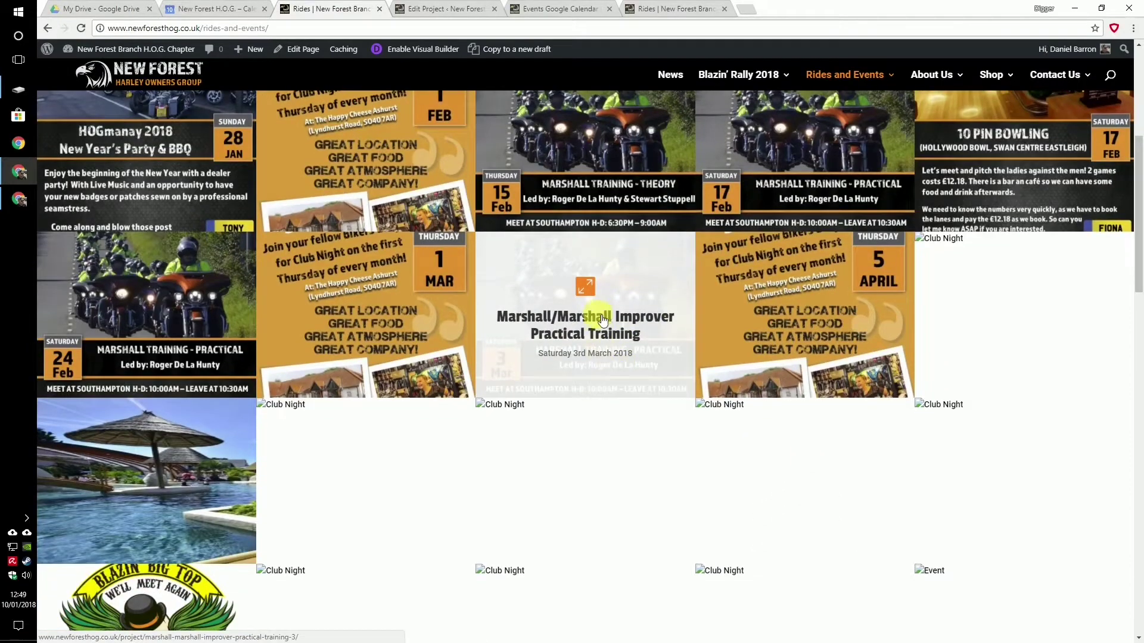
scroll(598, 312, "down", 2)
scroll(597, 311, "up", 2)
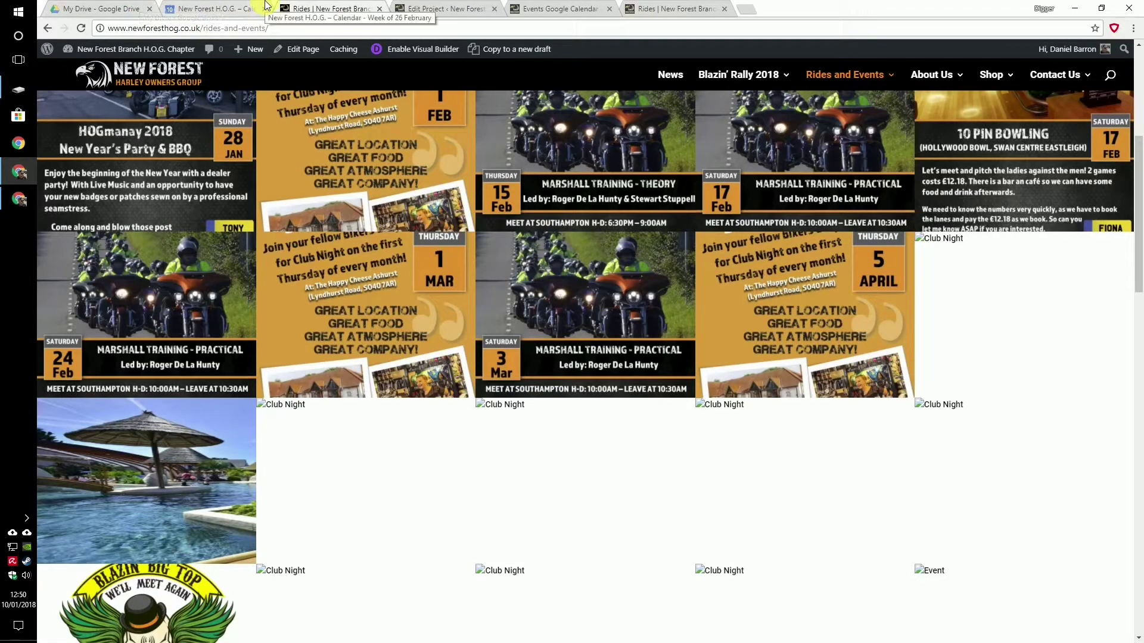
Open the first placeholder Event project in the WordPress projects list for editing.
left_click(417, 9)
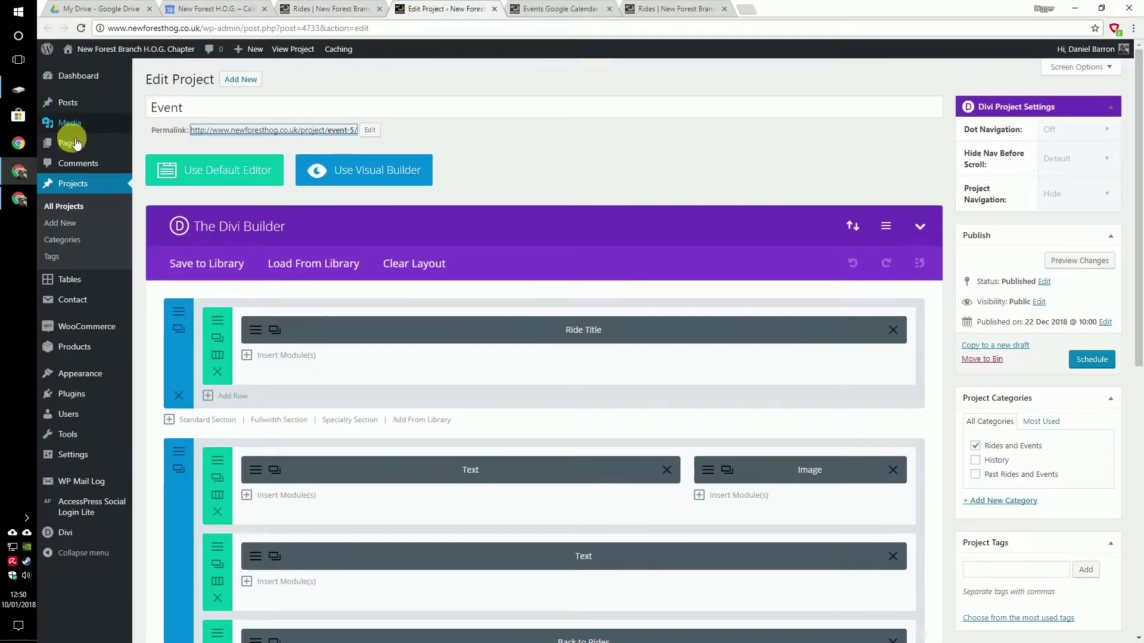
left_click(87, 185)
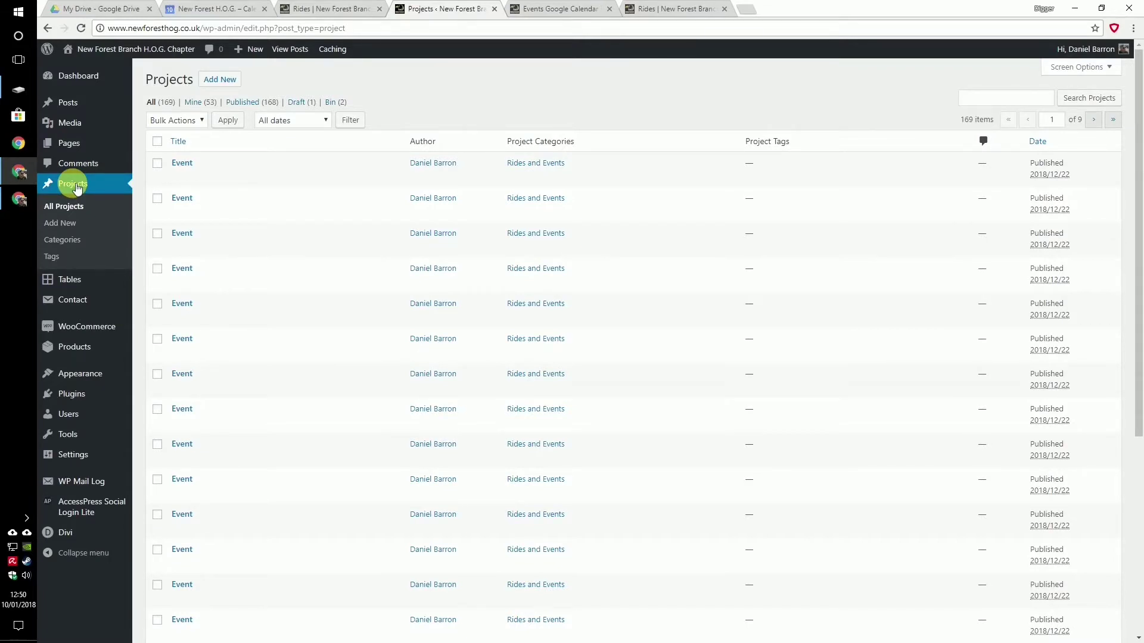
mouse_move(220, 180)
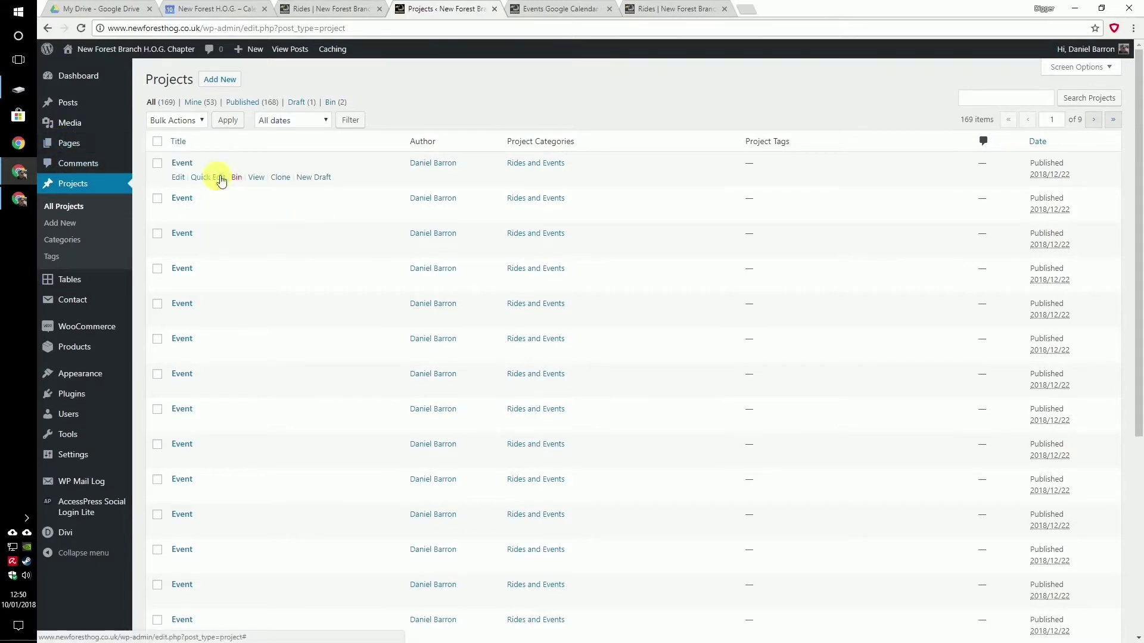
left_click(181, 177)
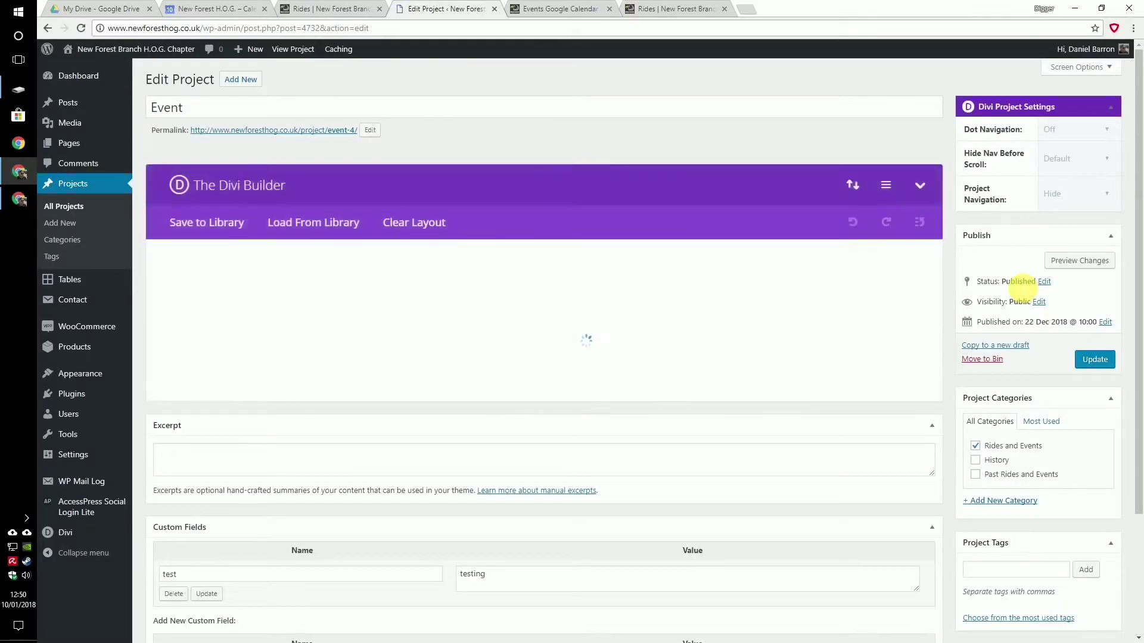
Set the Event project's publish date to 15 April 2018, keeping the time at 10:00.
scroll(1036, 439, "down", 1)
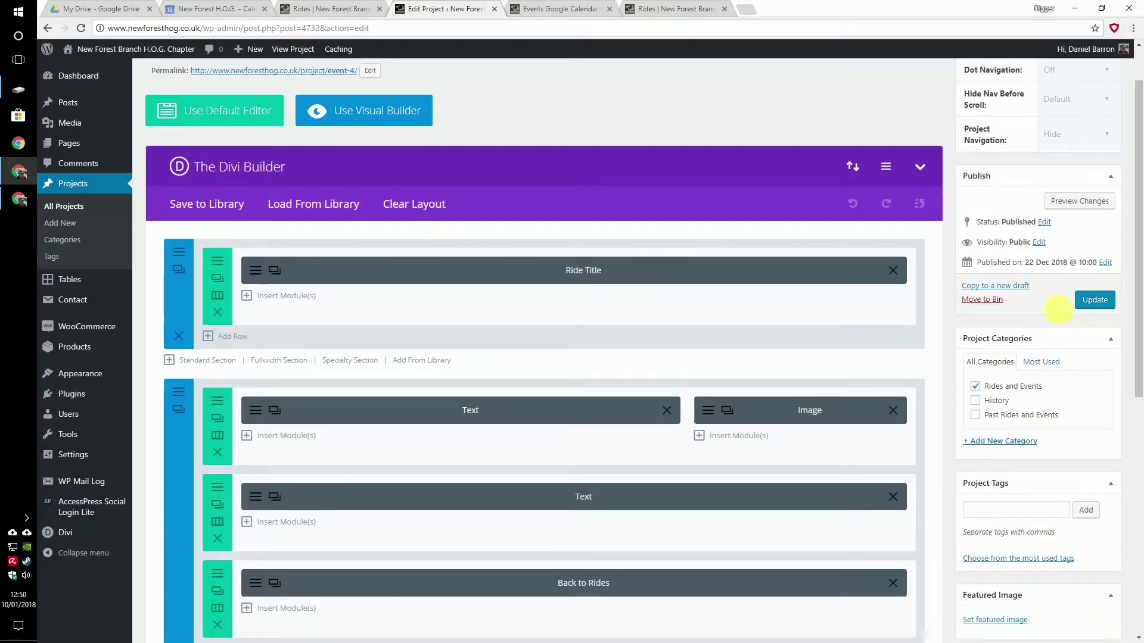
left_click(1105, 263)
left_click(980, 279)
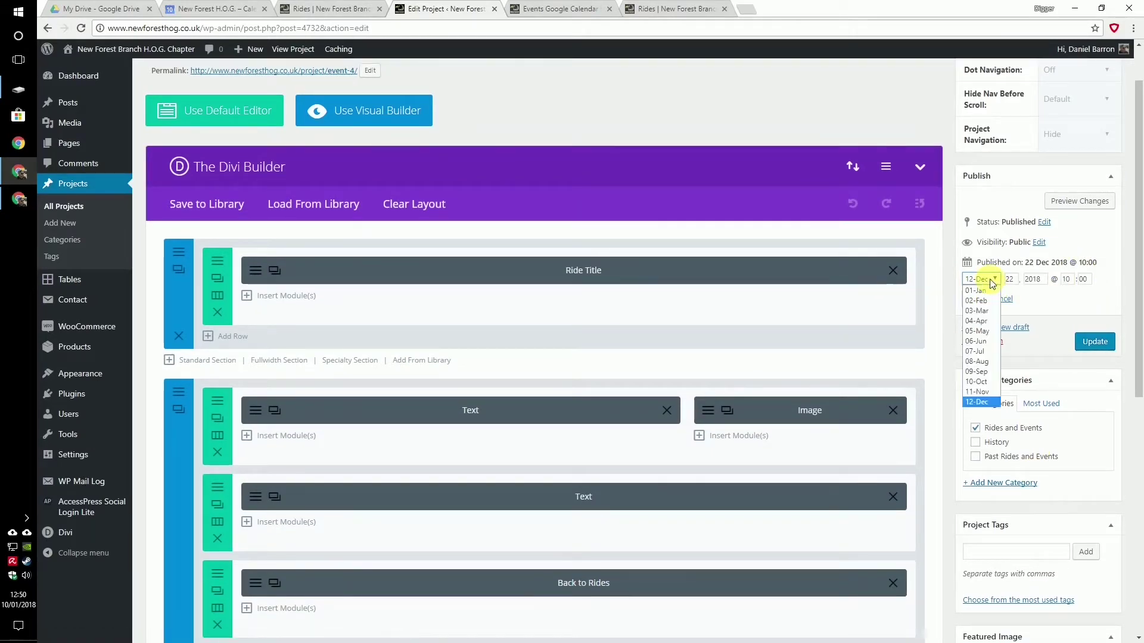
left_click(986, 321)
key("Tab")
type("15")
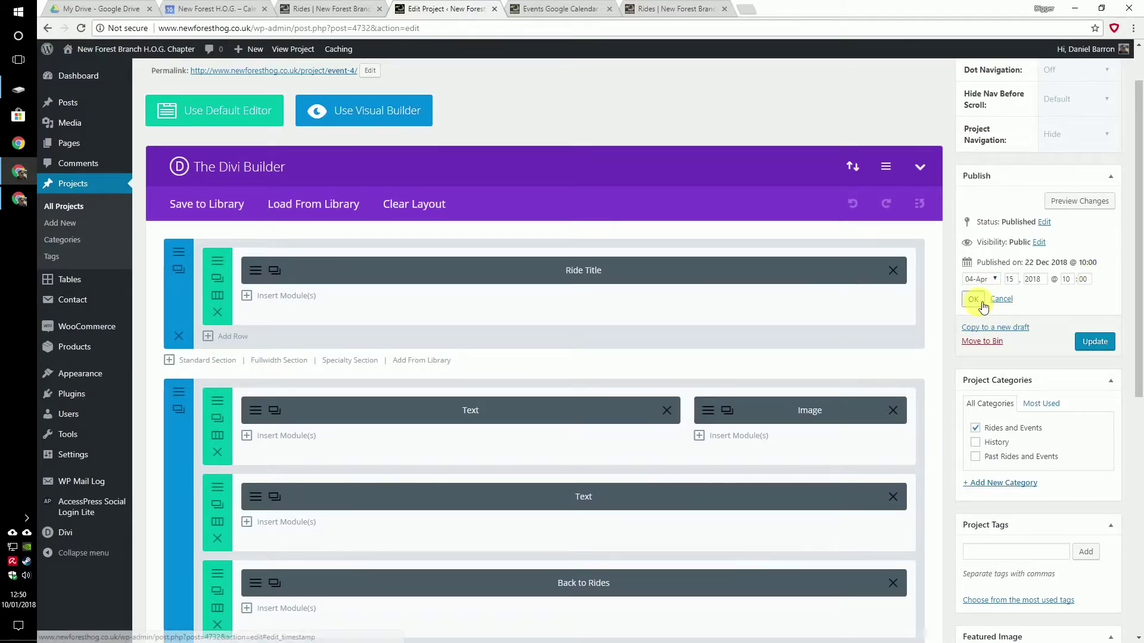
left_click(974, 300)
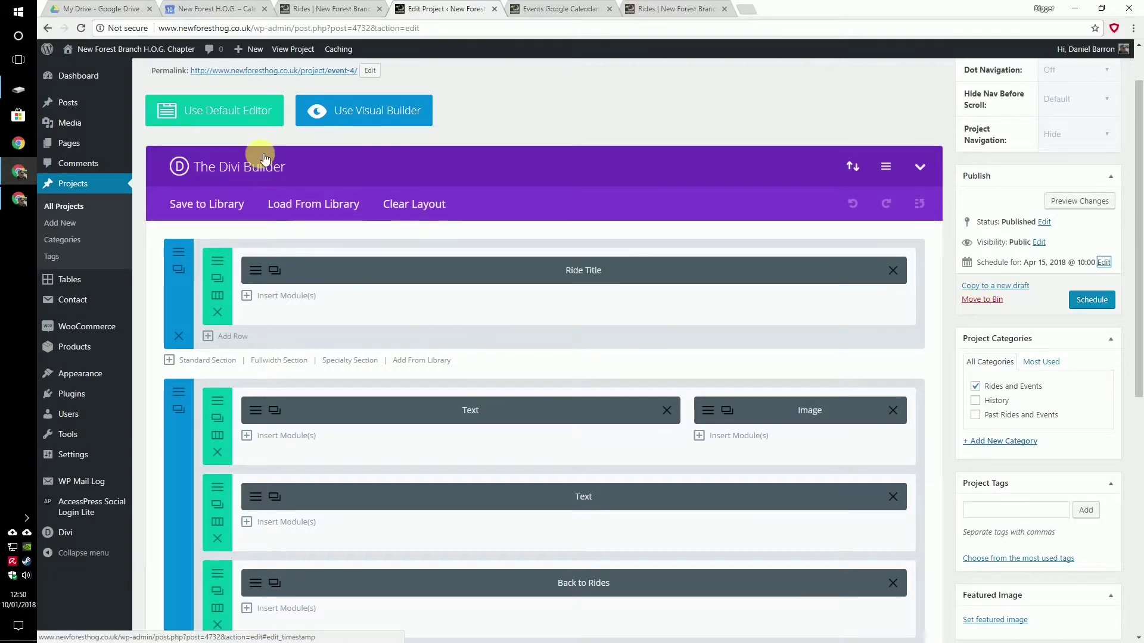
Look up the 15 April ride in the Event Schedule 080118.xlsx spreadsheet and title the project "Time for Tea in Bath".
scroll(351, 122, "up", 1)
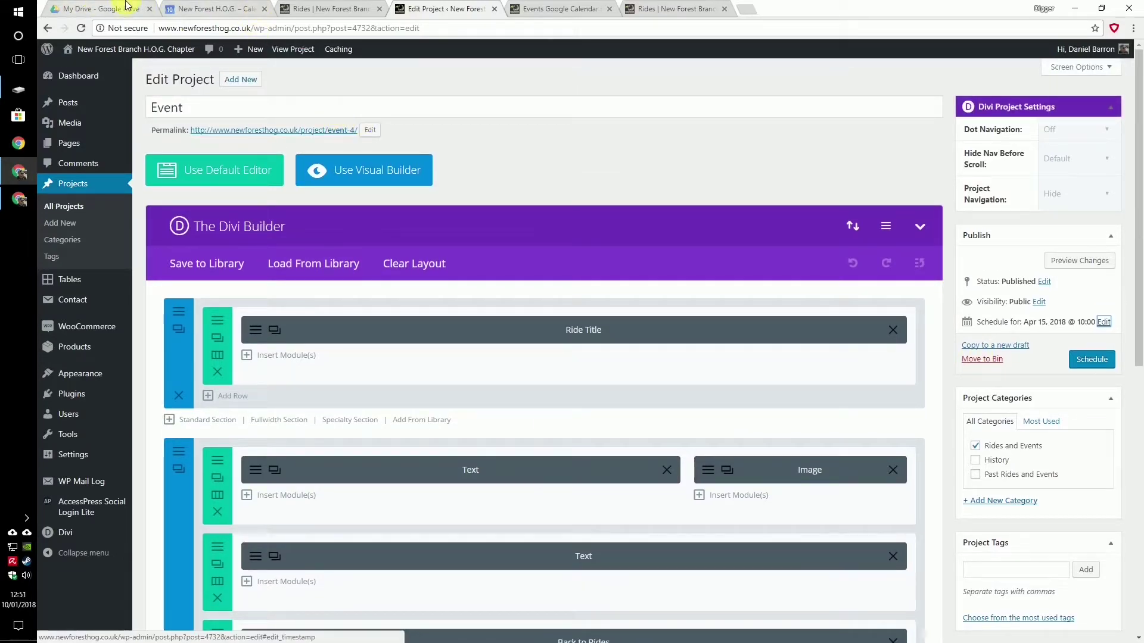
left_click(104, 9)
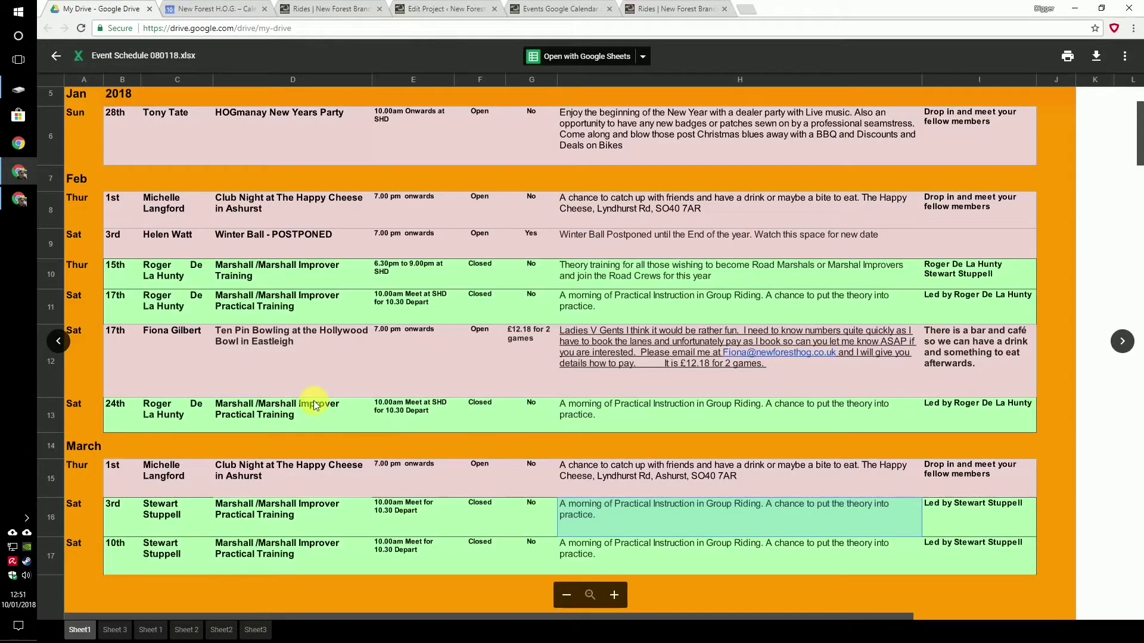
scroll(314, 401, "down", 8)
scroll(314, 400, "down", 4)
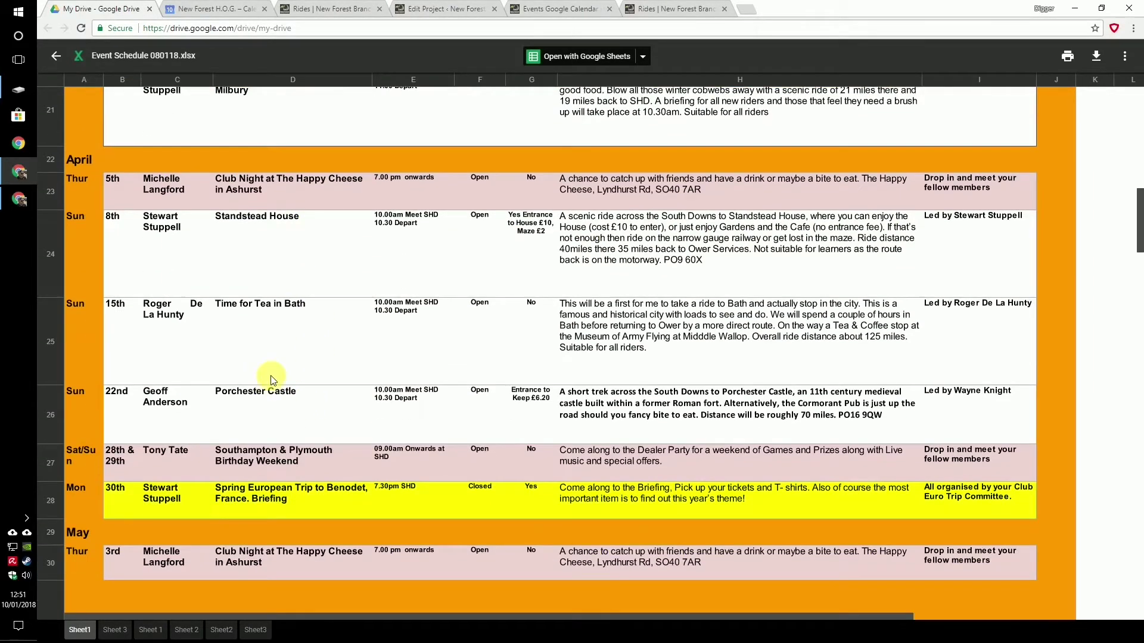
left_click(270, 331)
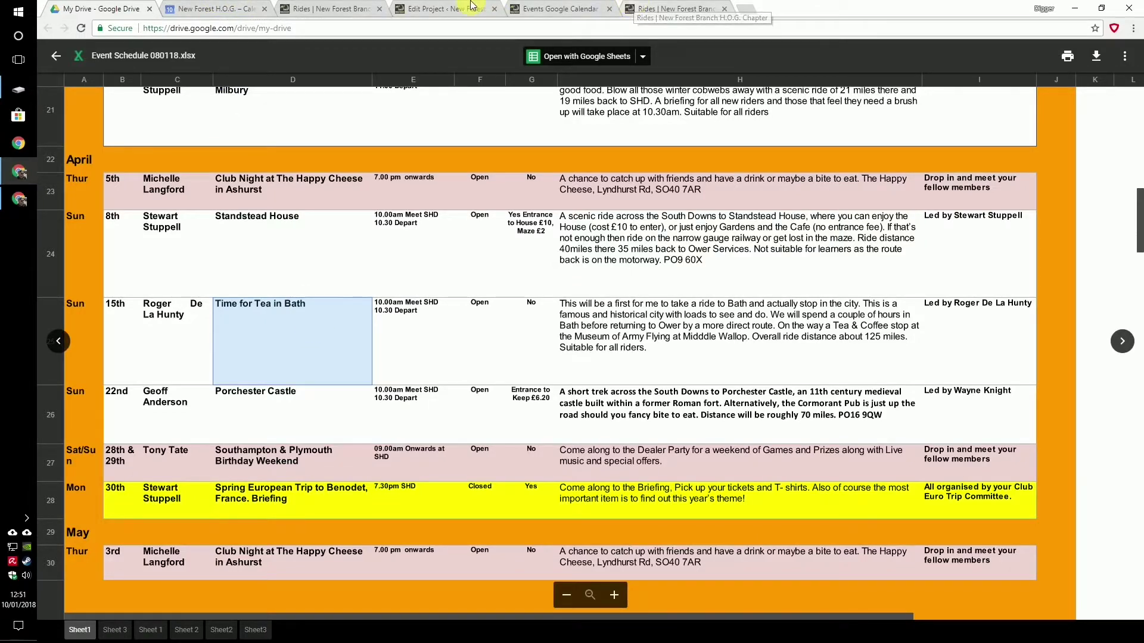
left_click(438, 6)
triple_click(253, 109)
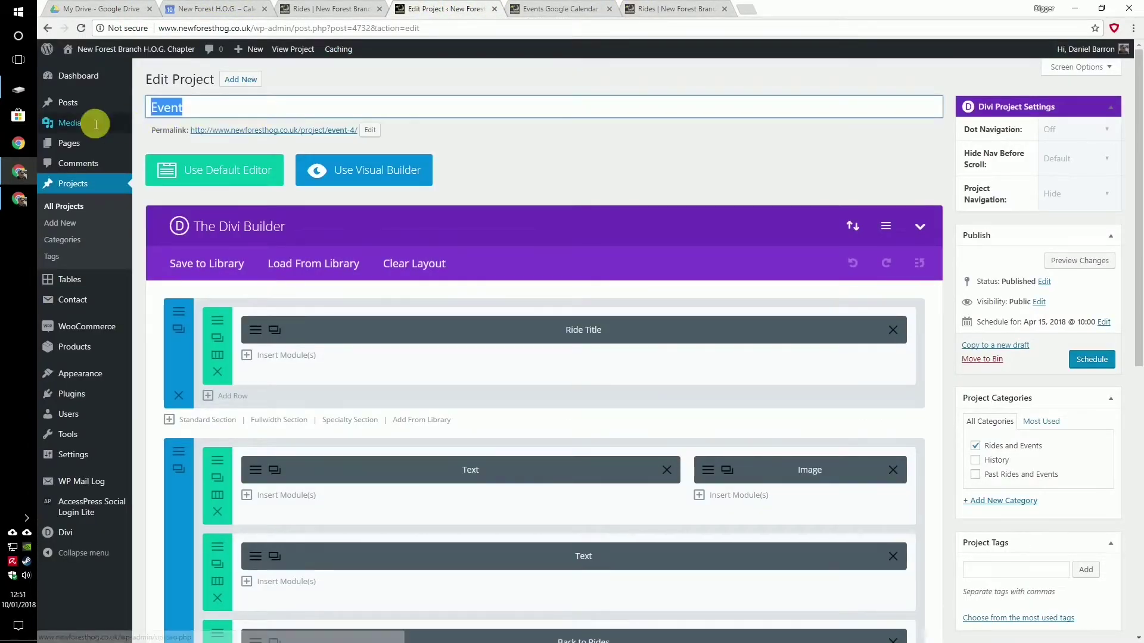
type("Time for Tea in Bath")
Clear the project's old permalink slug so it regenerates from the title as time-for-tea-in-bath.
mouse_move(94, 122)
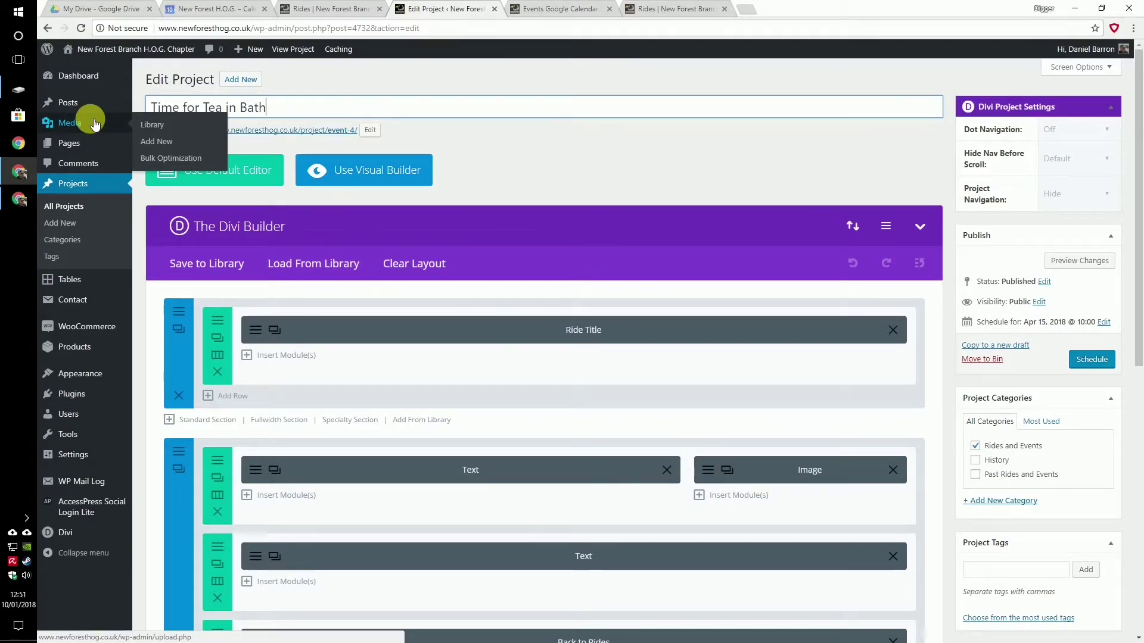
left_click(374, 131)
triple_click(380, 131)
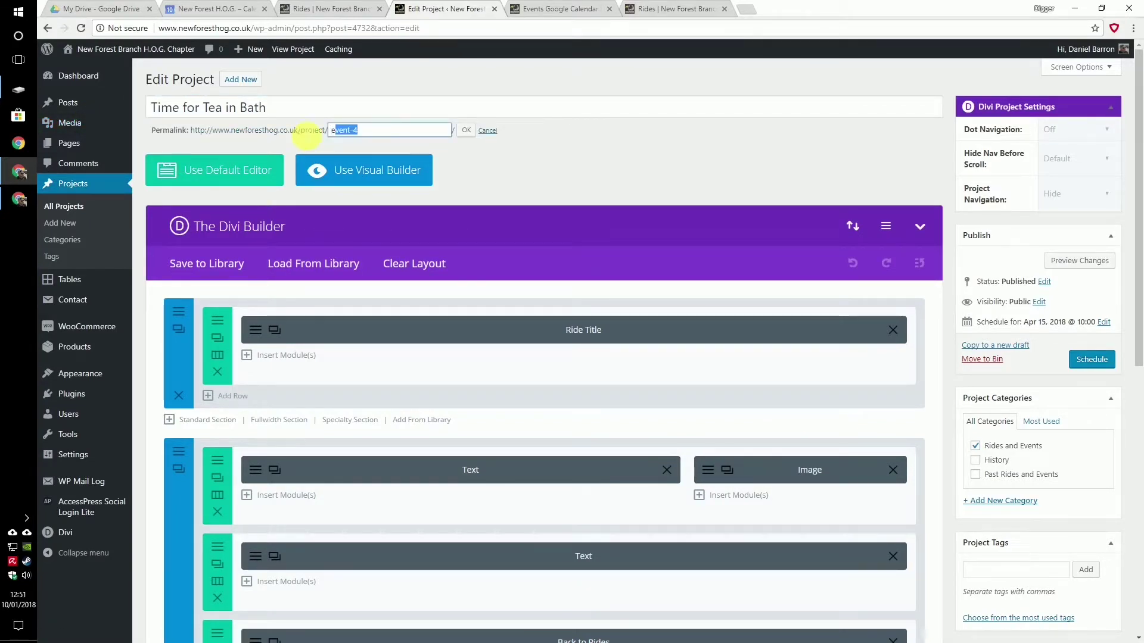
key("BackSpace")
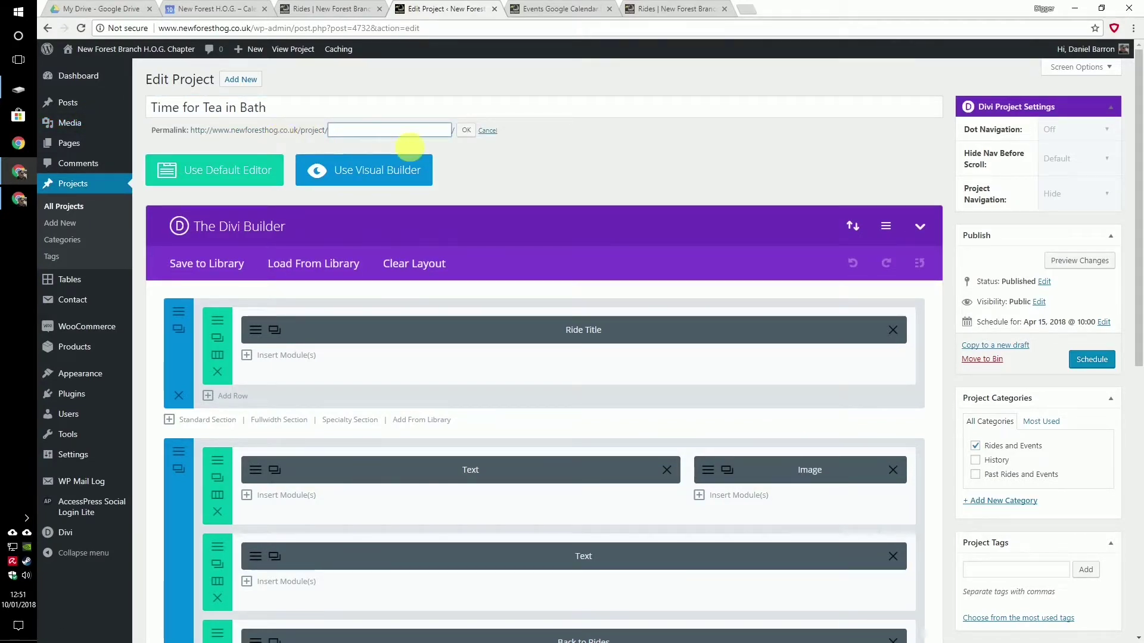
left_click(465, 132)
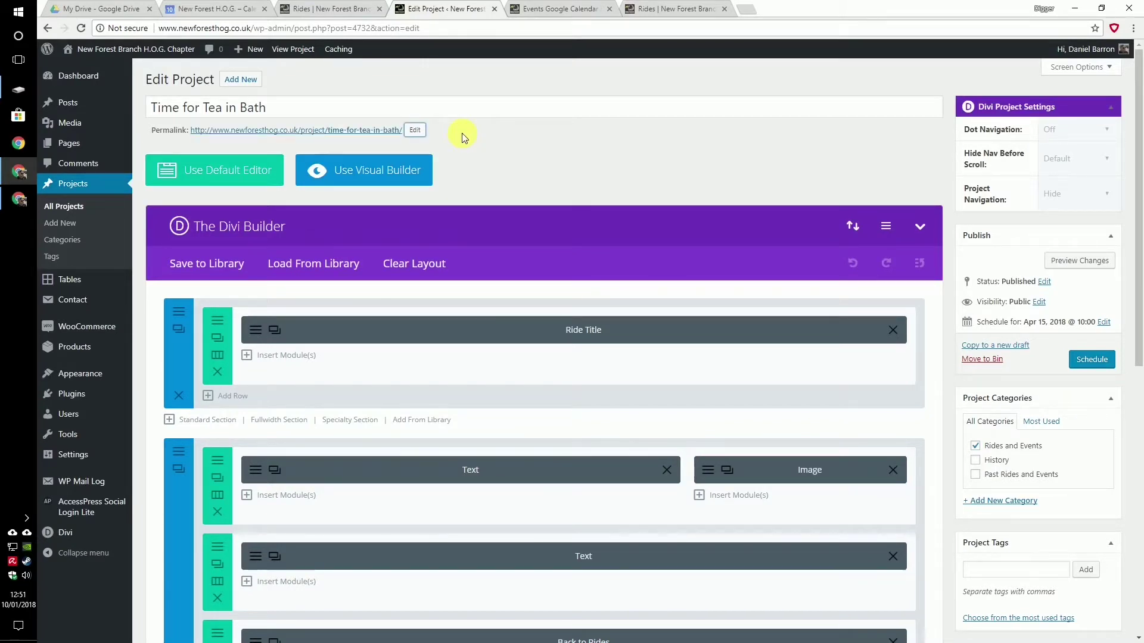
In Google Calendar, create a "Time for Tea in Bath" event on 15 April 2018 from 10:00 to 17:30 and open its full details.
left_click(190, 5)
left_click(309, 59)
left_click(314, 63)
left_click(314, 63)
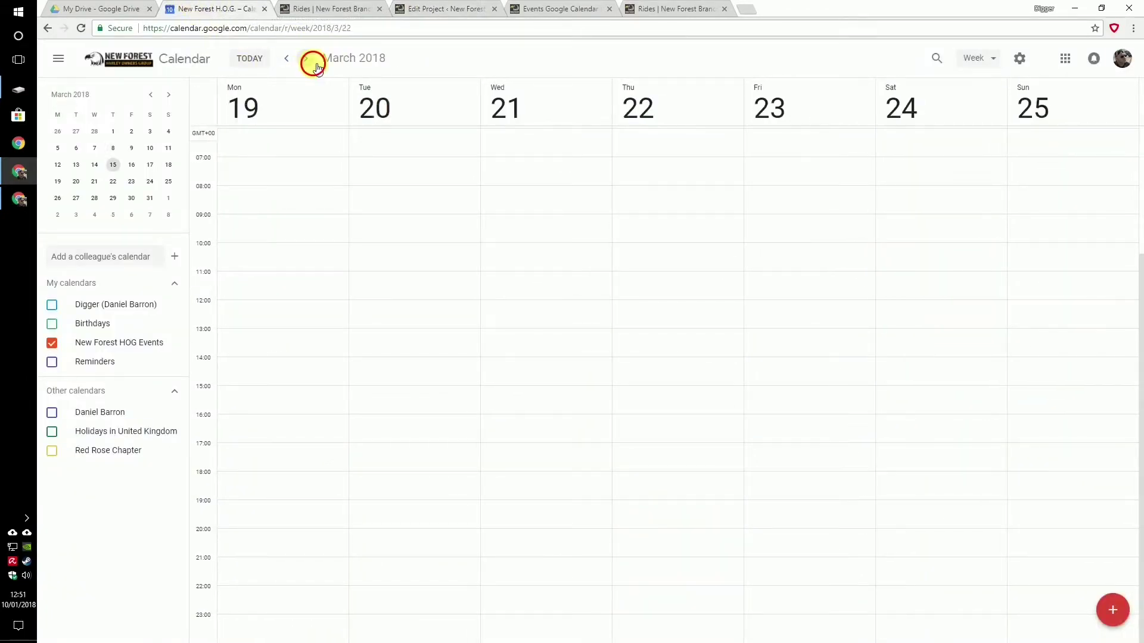
left_click(314, 63)
left_click(314, 63)
left_click(314, 63)
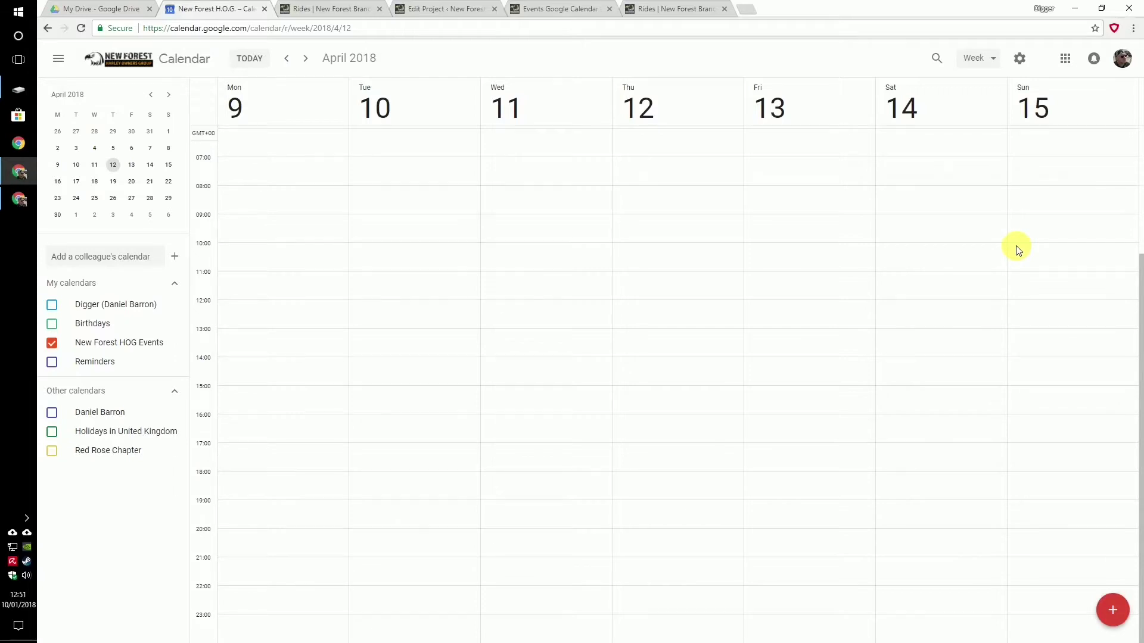
left_click_drag(1017, 249, 1024, 446)
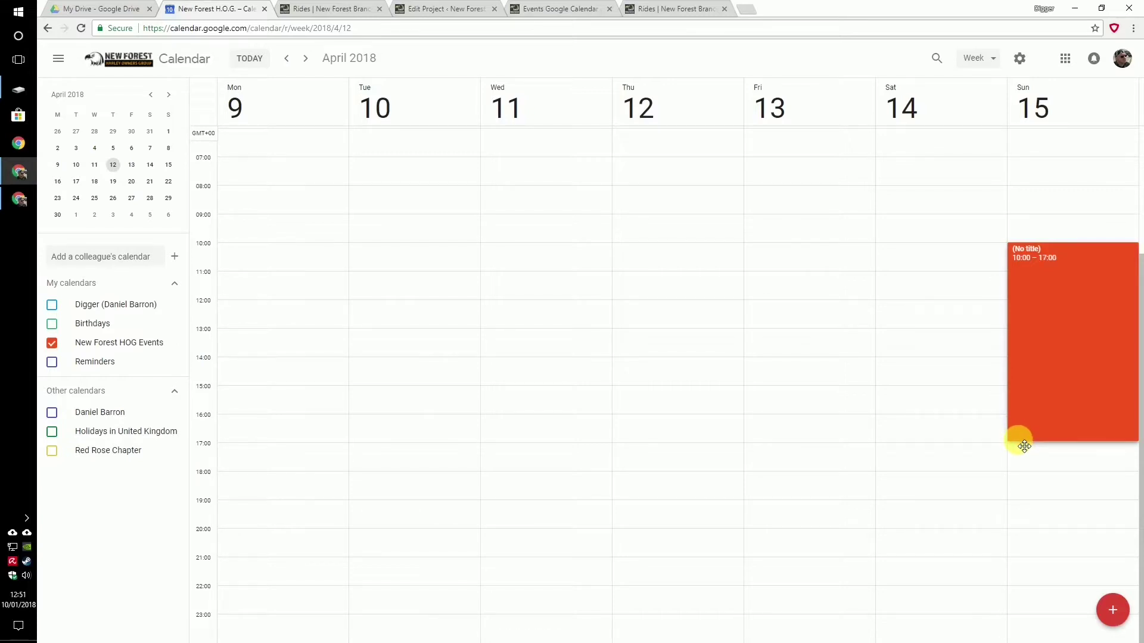
left_click_drag(1024, 447, 1017, 459)
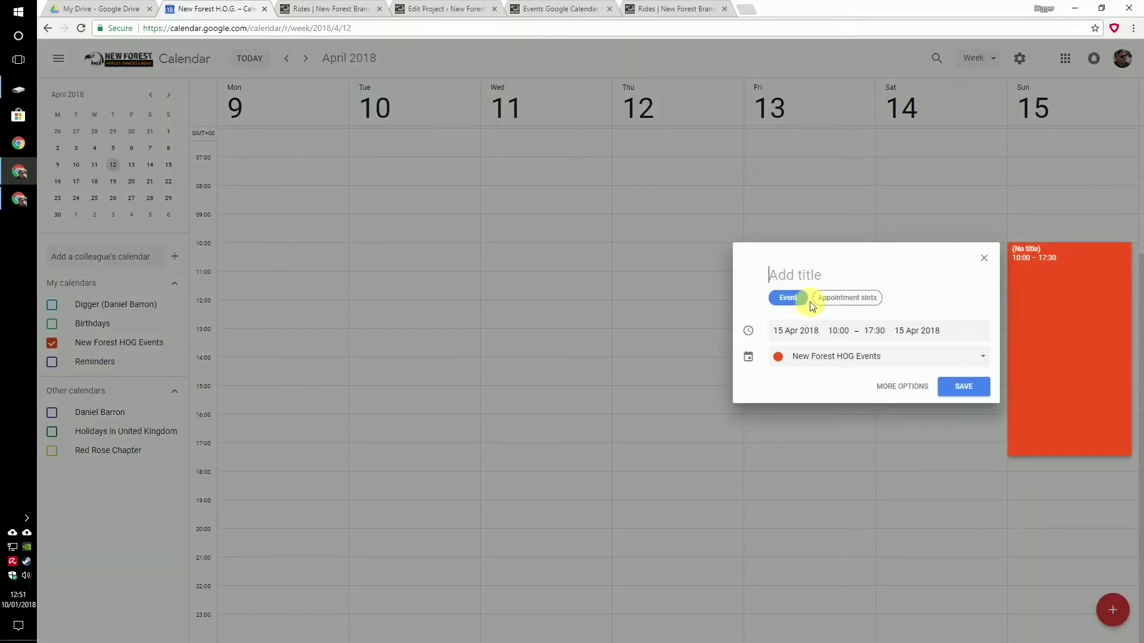
type("Time for Tea in Bath")
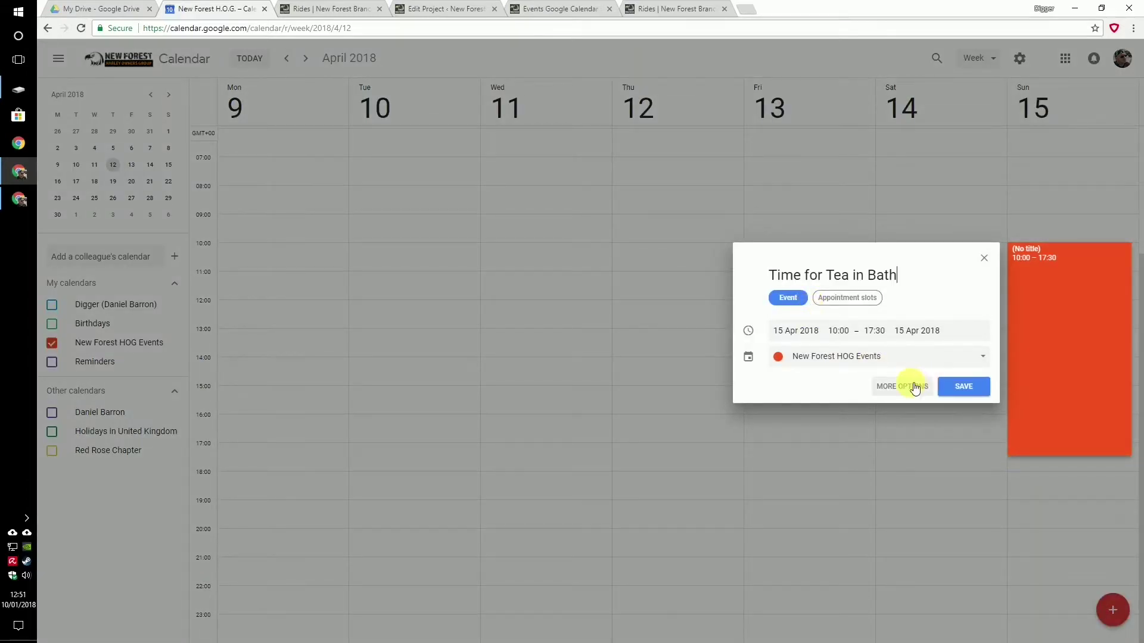
left_click(902, 386)
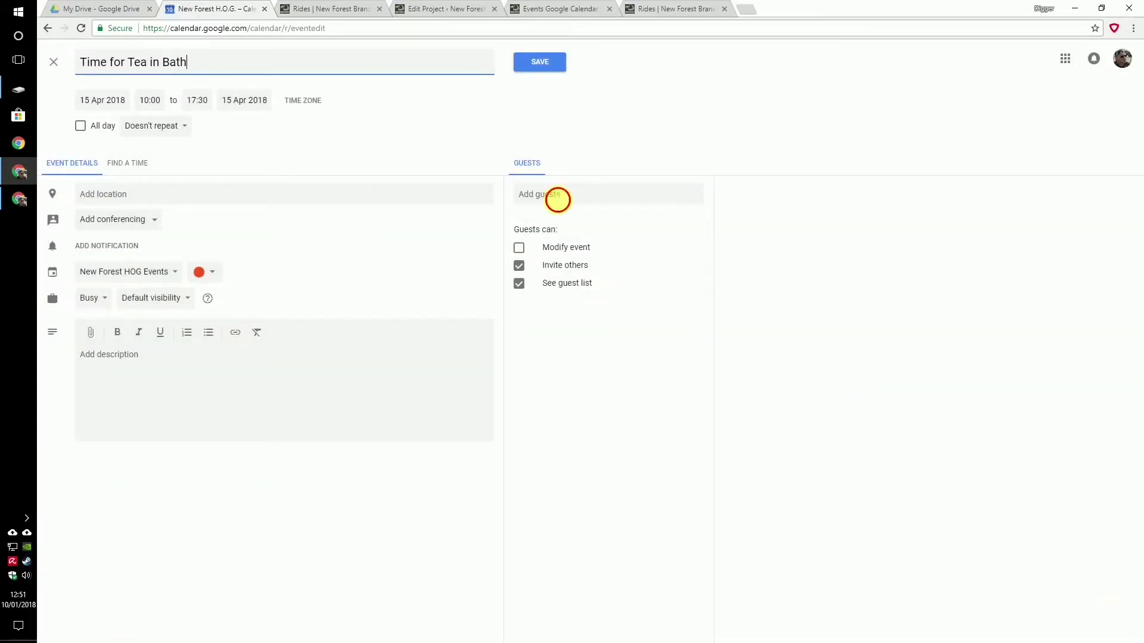
Add the site administrator as a guest of the Time for Tea in Bath event.
left_click(556, 194)
type("danie")
key("Return")
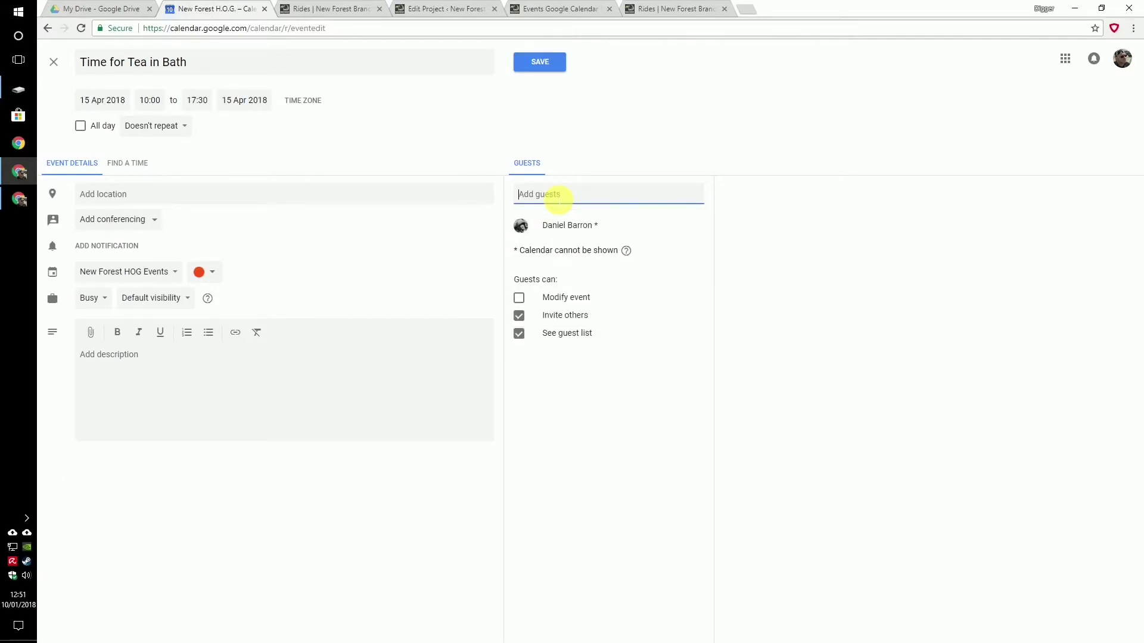
Set the calendar event's location to the suggested Southampton Harley Davidson place.
left_click(341, 197)
type("s")
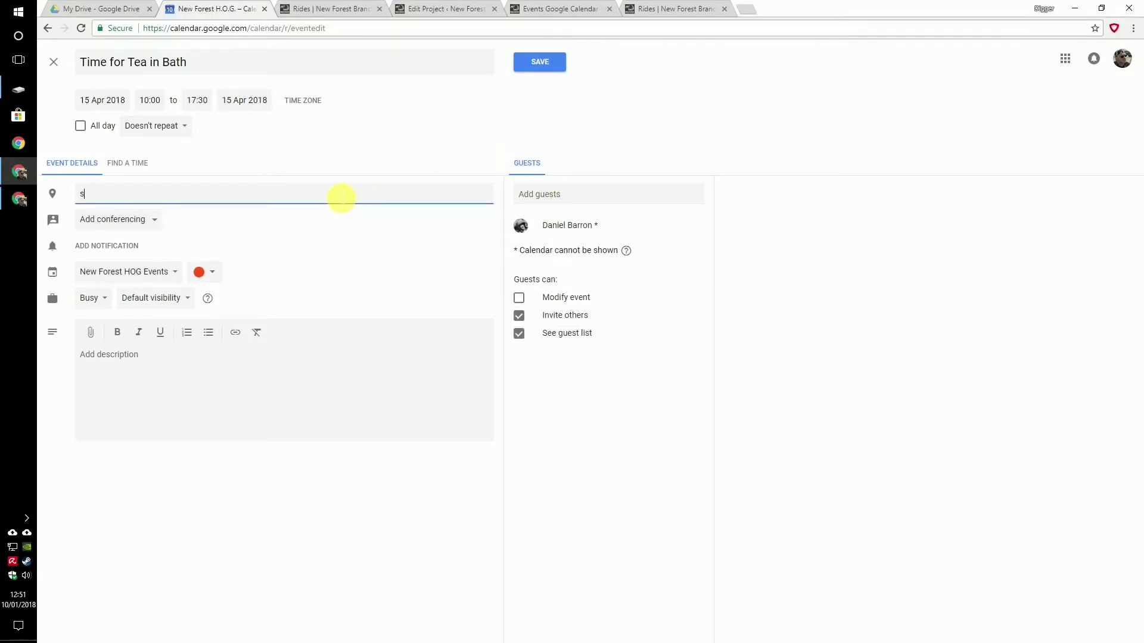
type("outha")
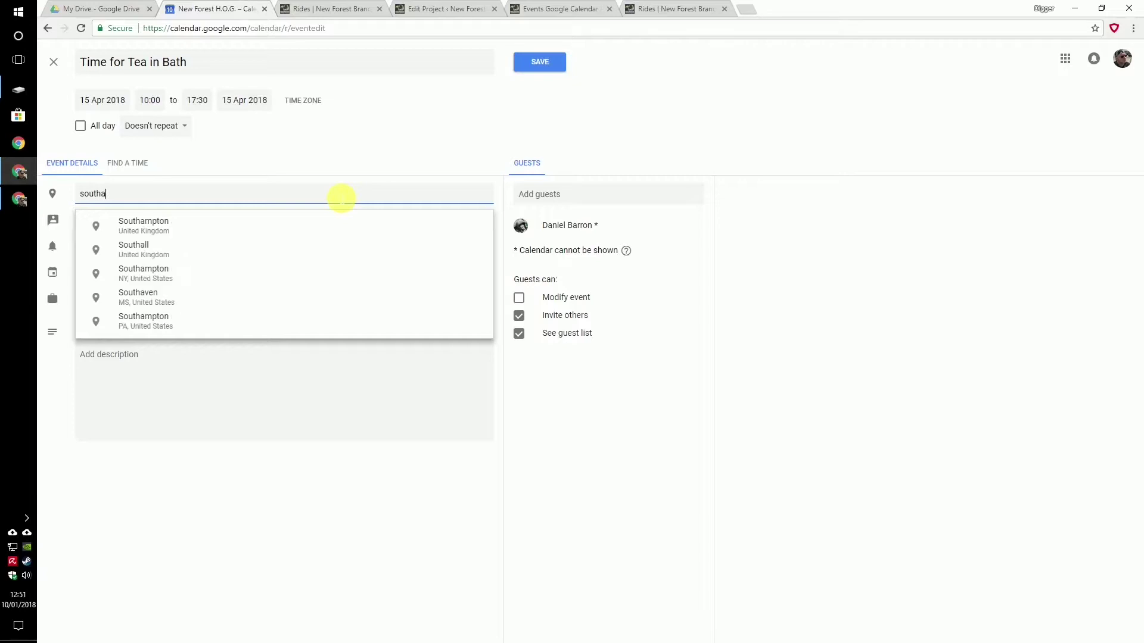
type("mpton har")
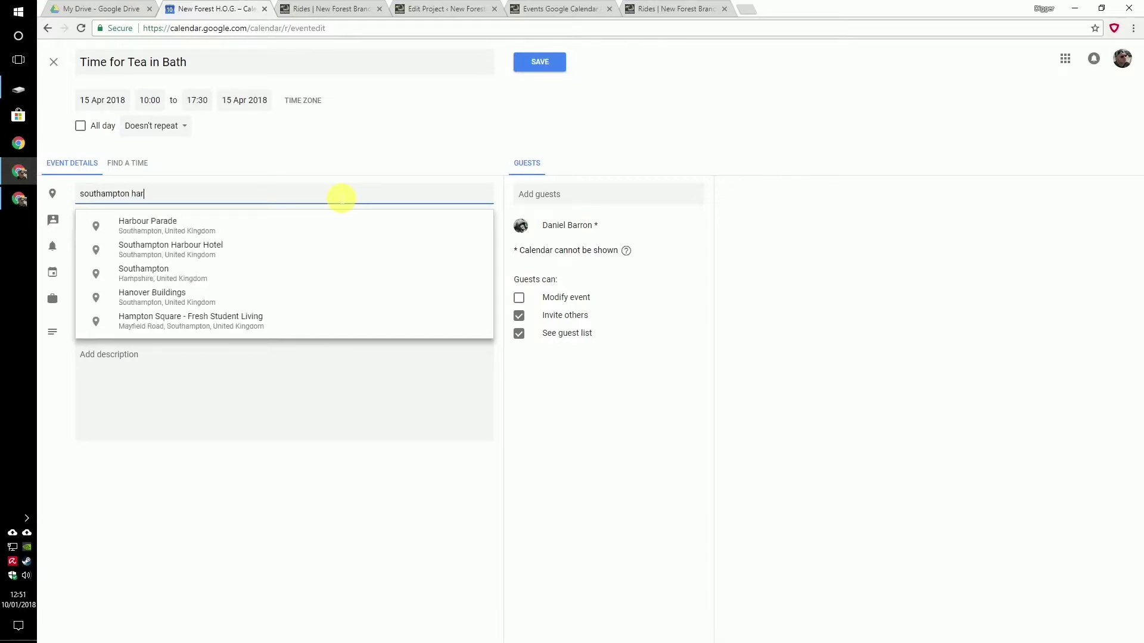
key("Down")
key("Down")
key("Down")
key("Return")
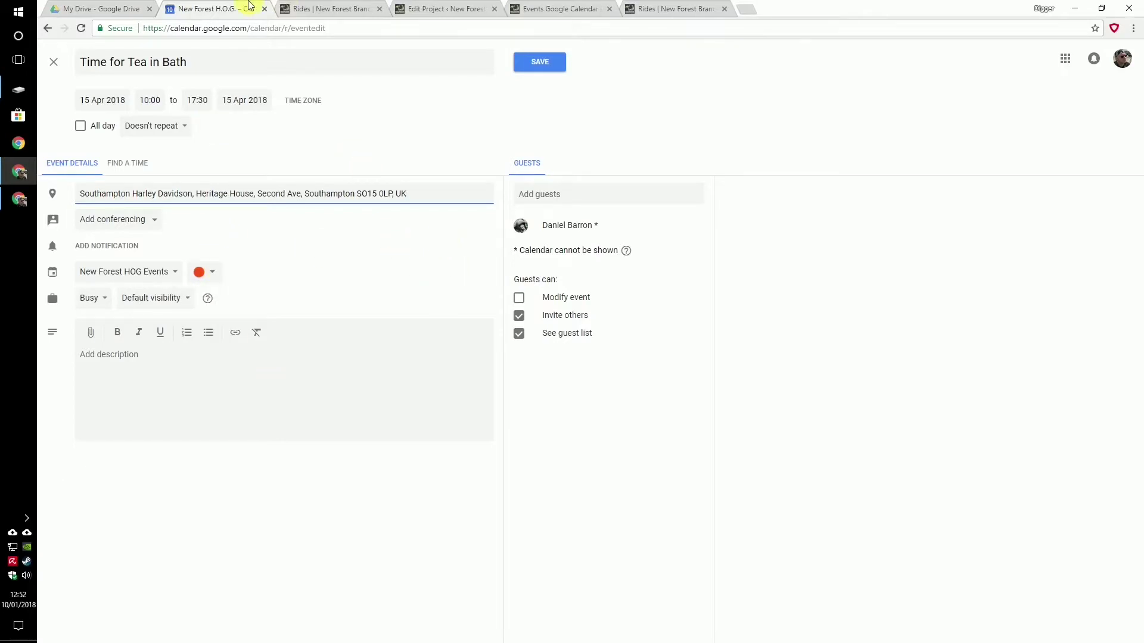
Replace the TBA text in the WordPress project's first Text module with the 15 April ride description from the Event Schedule spreadsheet.
left_click(470, 7)
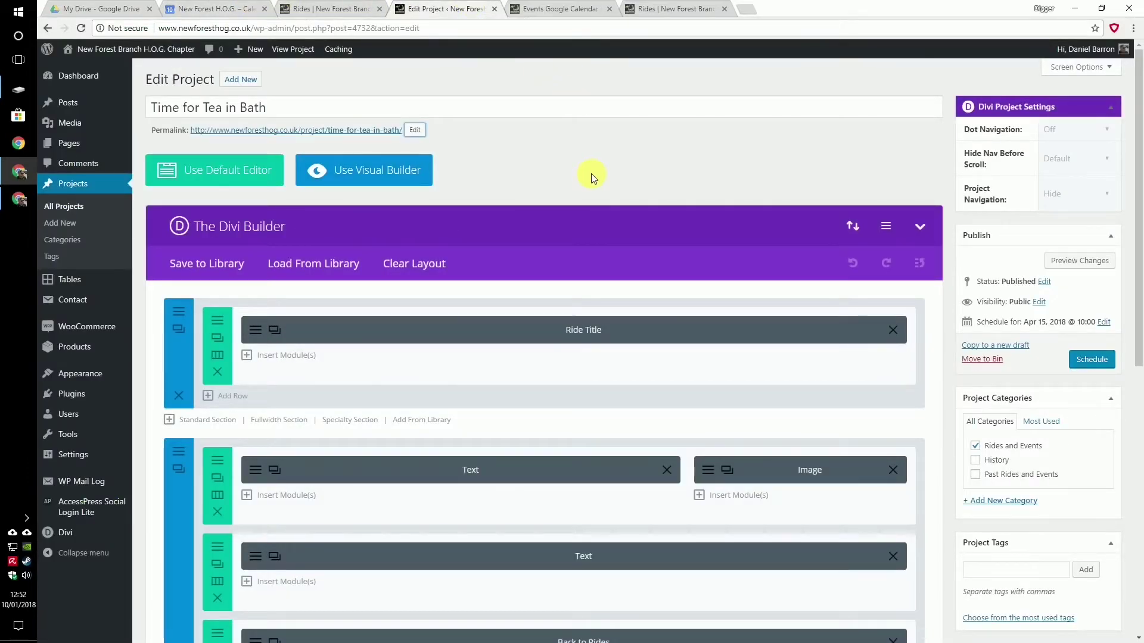
scroll(591, 176, "down", 1)
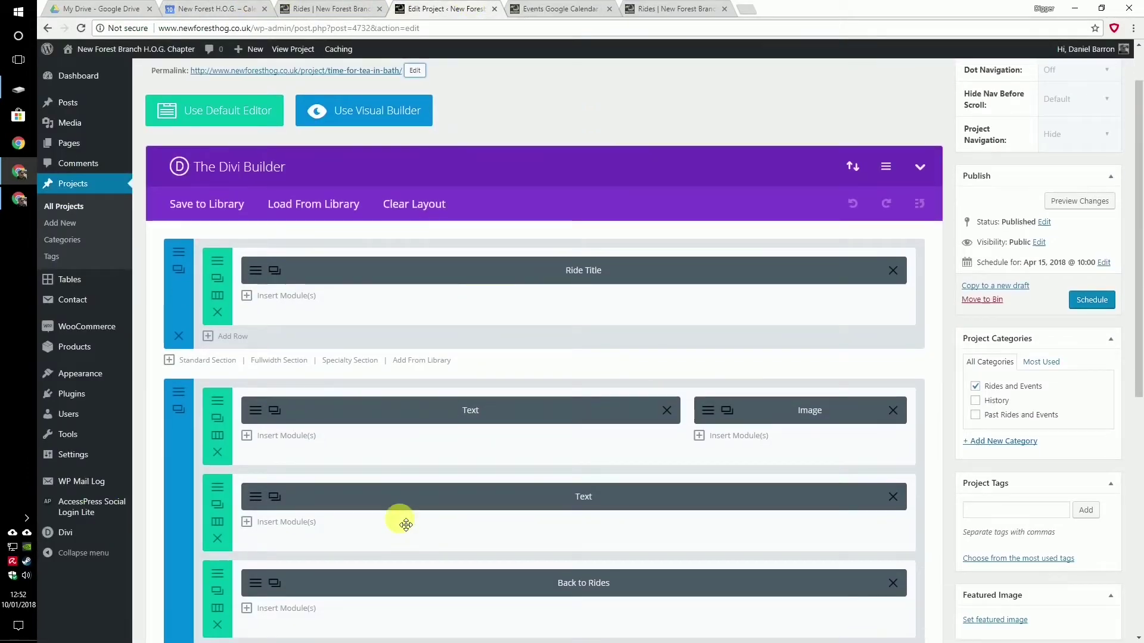
left_click(257, 411)
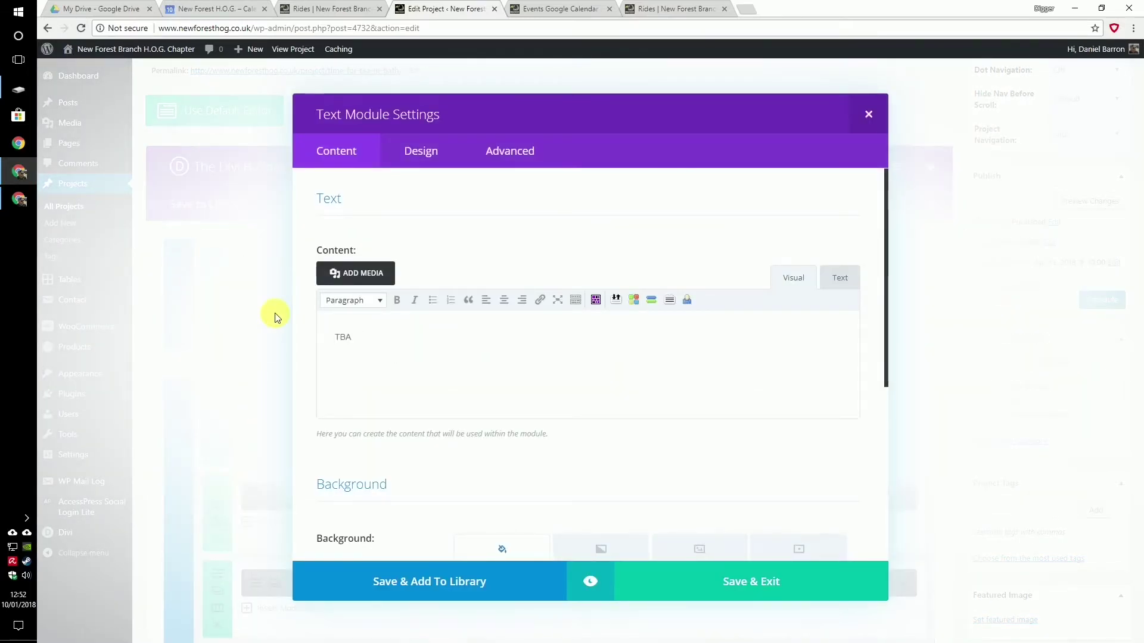
left_click(100, 8)
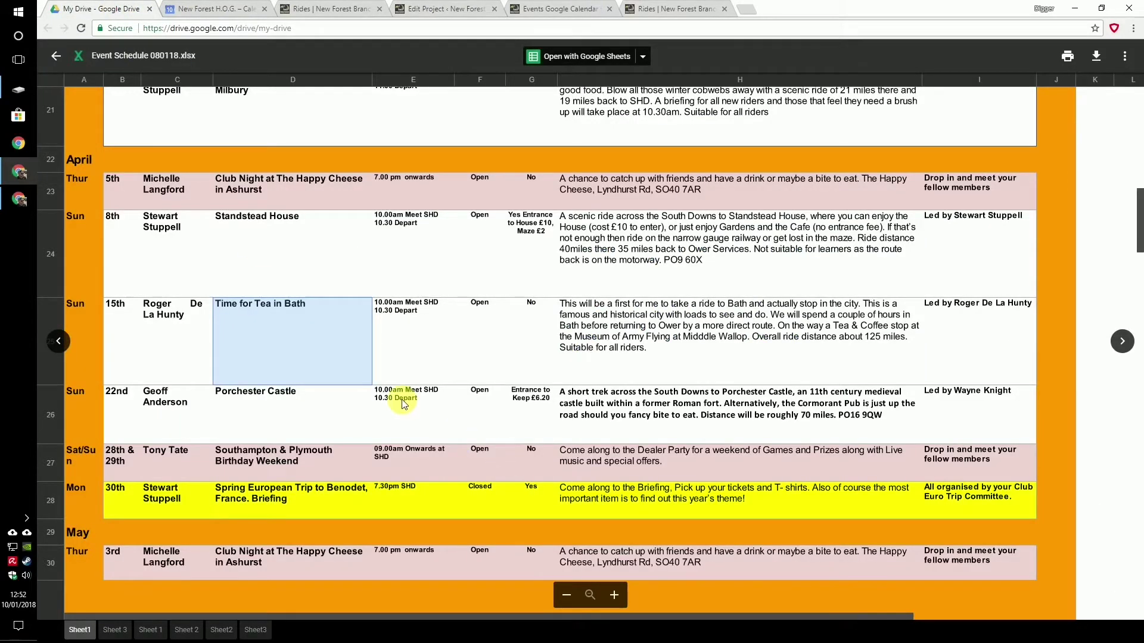
left_click(636, 340)
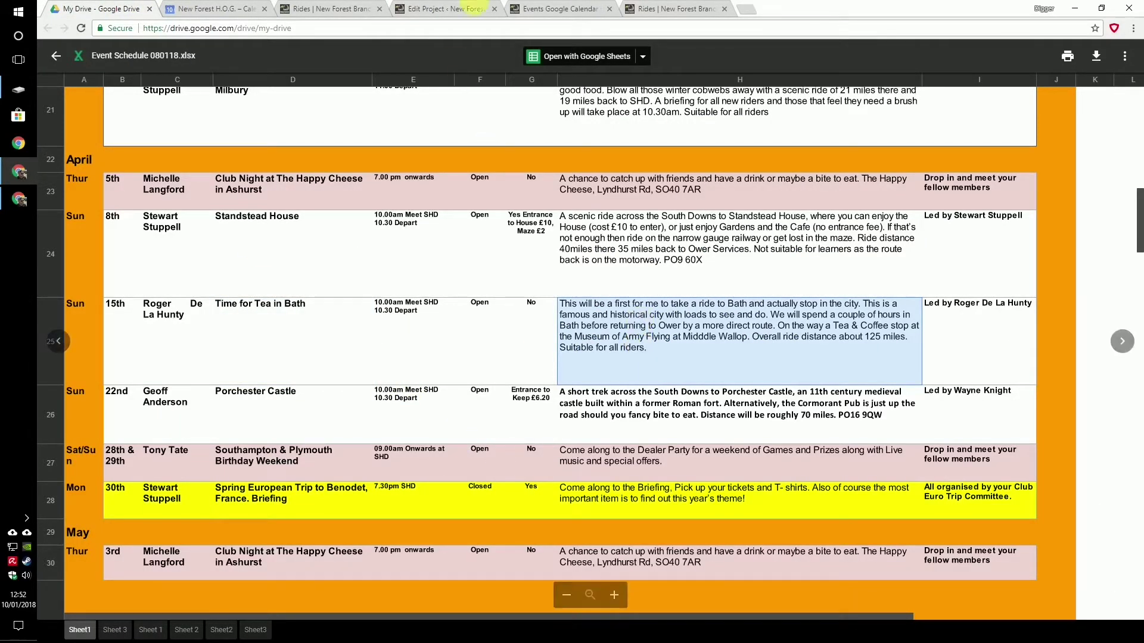
left_click(444, 8)
left_click_drag(353, 338, 281, 337)
type("This will be a first for me to take a ride to Bath and actually stop in the city. This is a famous and historical city with loads to see and do. We will spend a couple of hours in Bath before returning to Ower by a more direct route. On the way a Tea & Coffee stop at the Museum of Army Flying at Midddle Wallop. Overall ride distance about 125 miles. Suitable for all riders.")
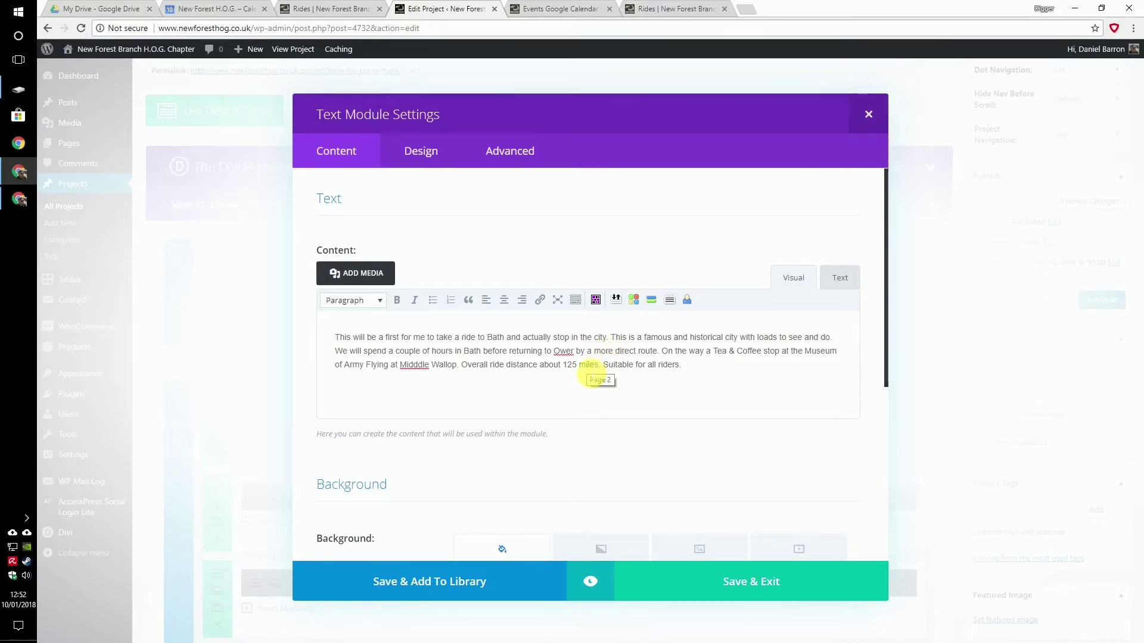
Break the description into paragraphs at "We will spend", "On the way" and "Overall ride distance", and save the Text module.
left_click(659, 352)
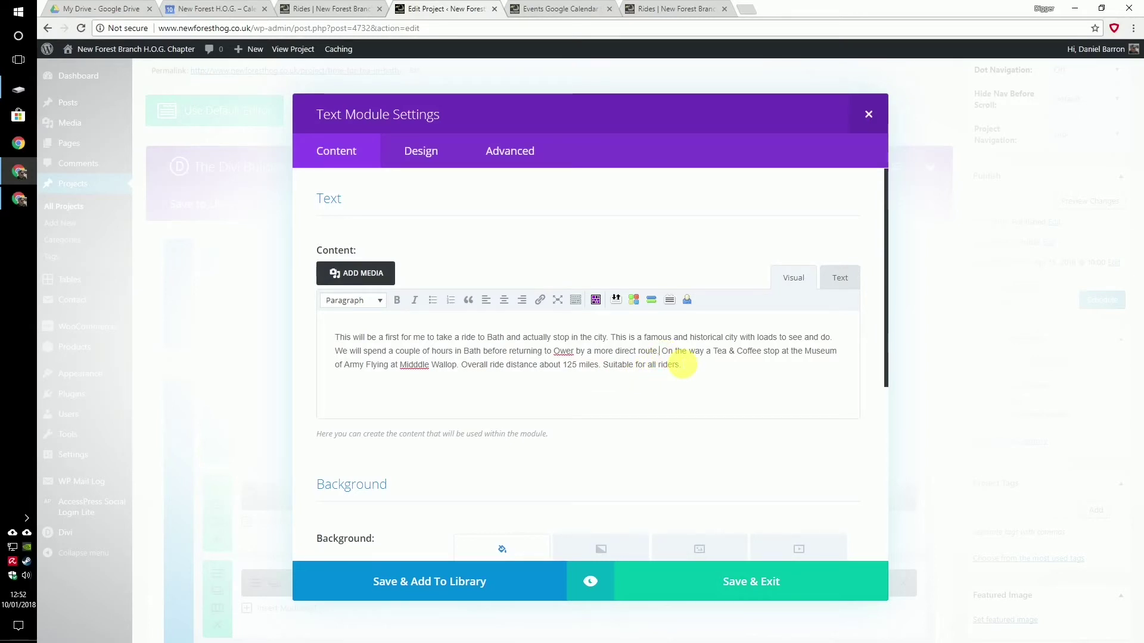
key("BackSpace")
type(".")
key("Return")
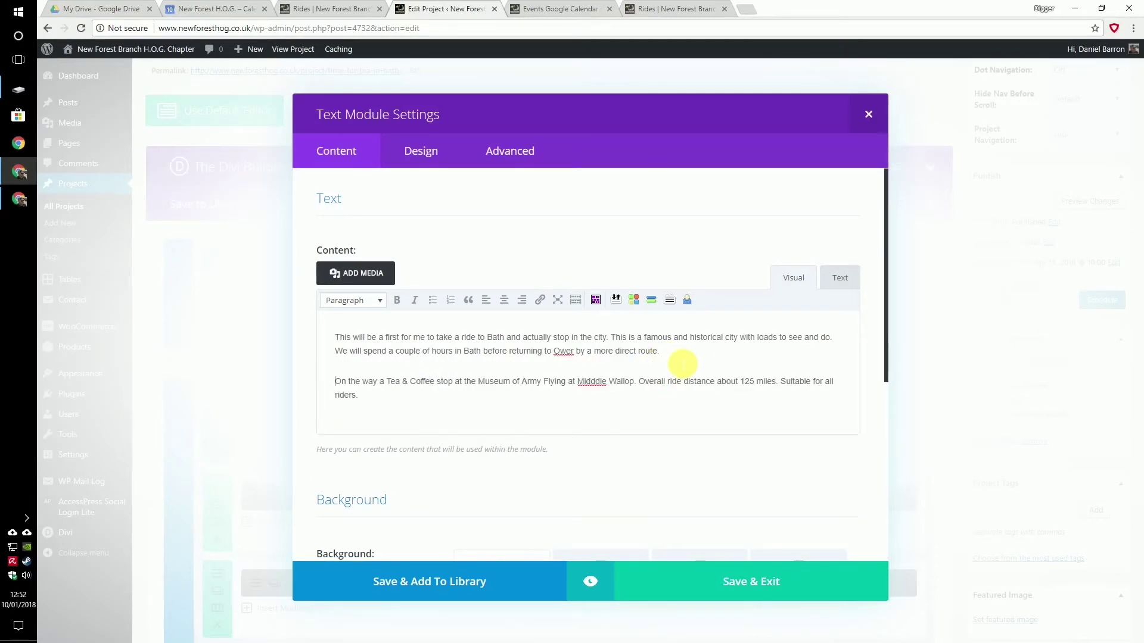
key("Left")
key("Left")
key("Left")
key("Left")
key("Left")
key("Left")
key("Left")
key("Left")
key("Left")
key("Left")
key("Left")
key("Left")
key("Left")
key("Left")
key("Left")
key("Left")
key("Left")
key("Left")
key("Left")
key("Left")
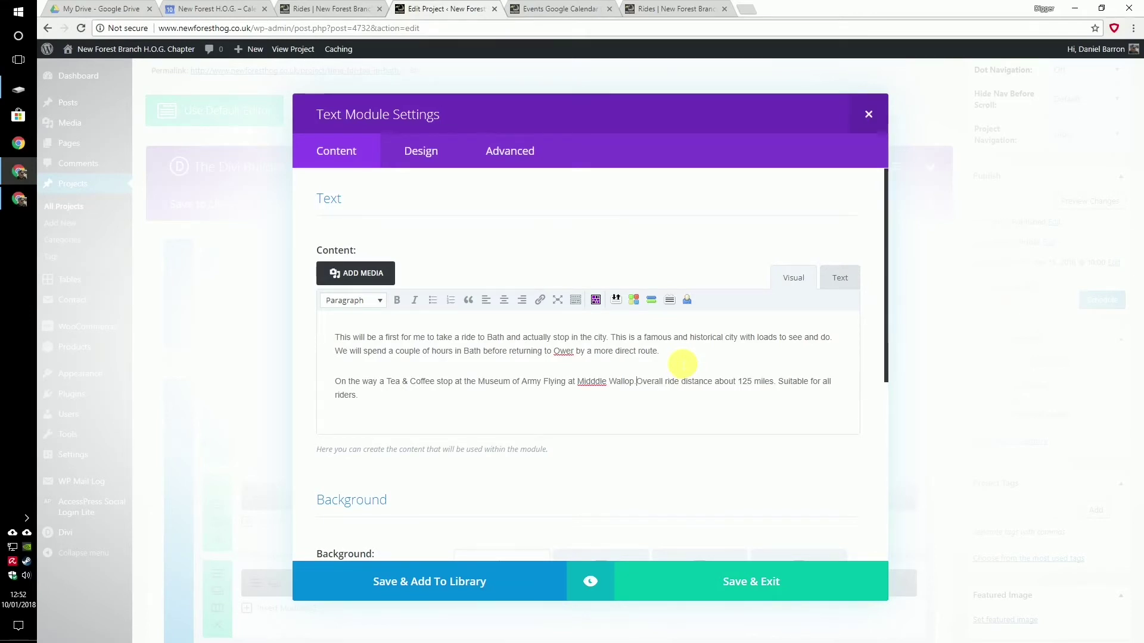
key("Return")
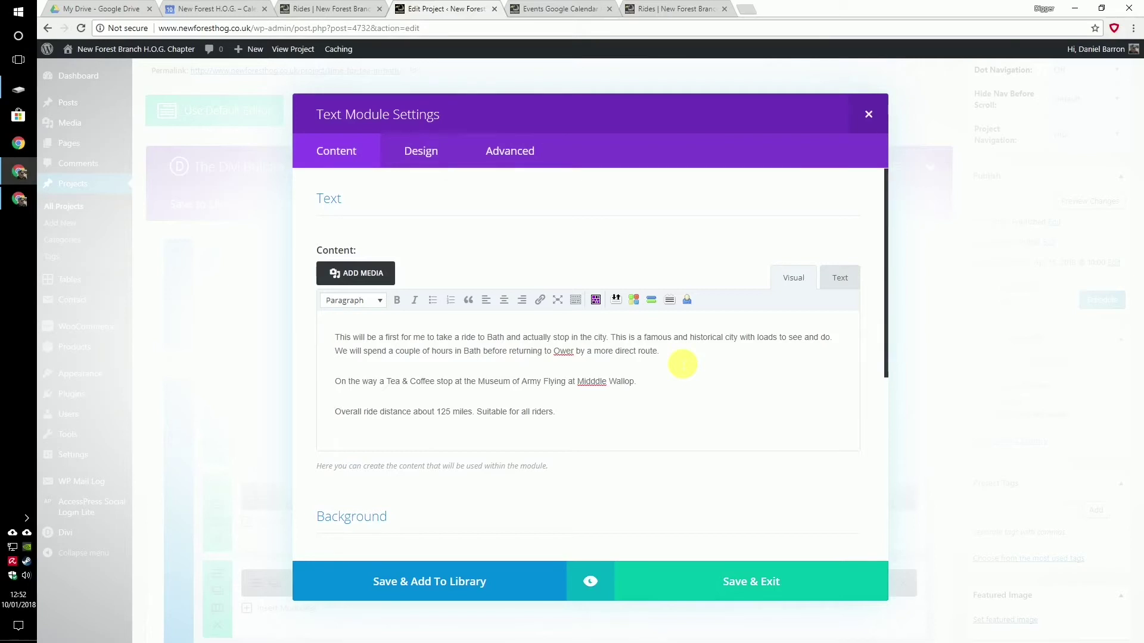
key("Up")
key("Up")
key("Up")
key("Down")
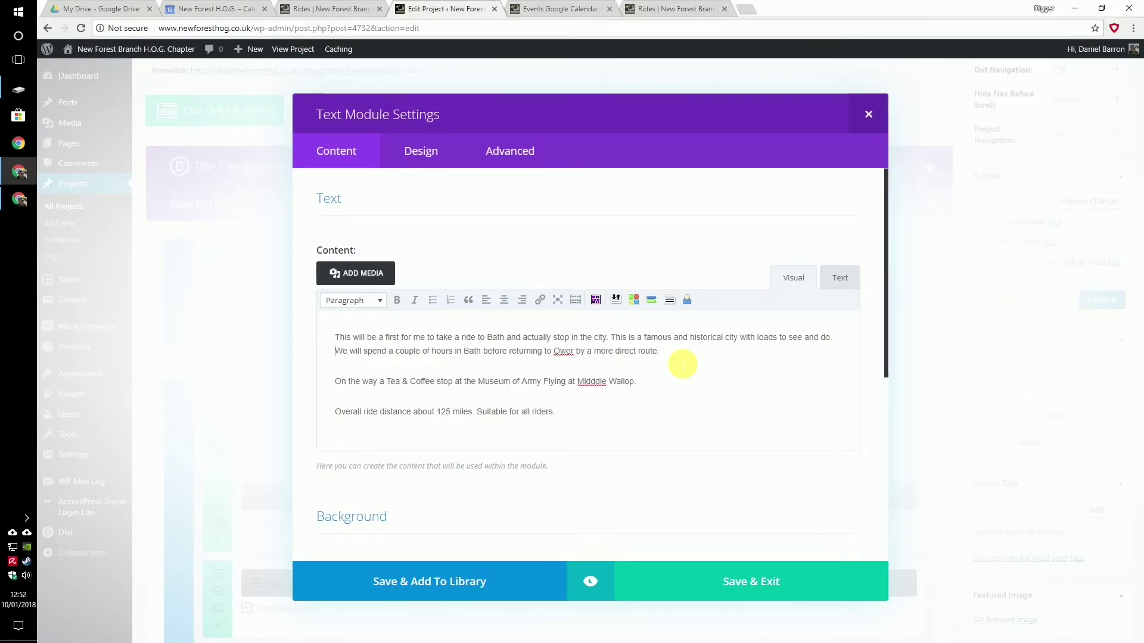
key("Return")
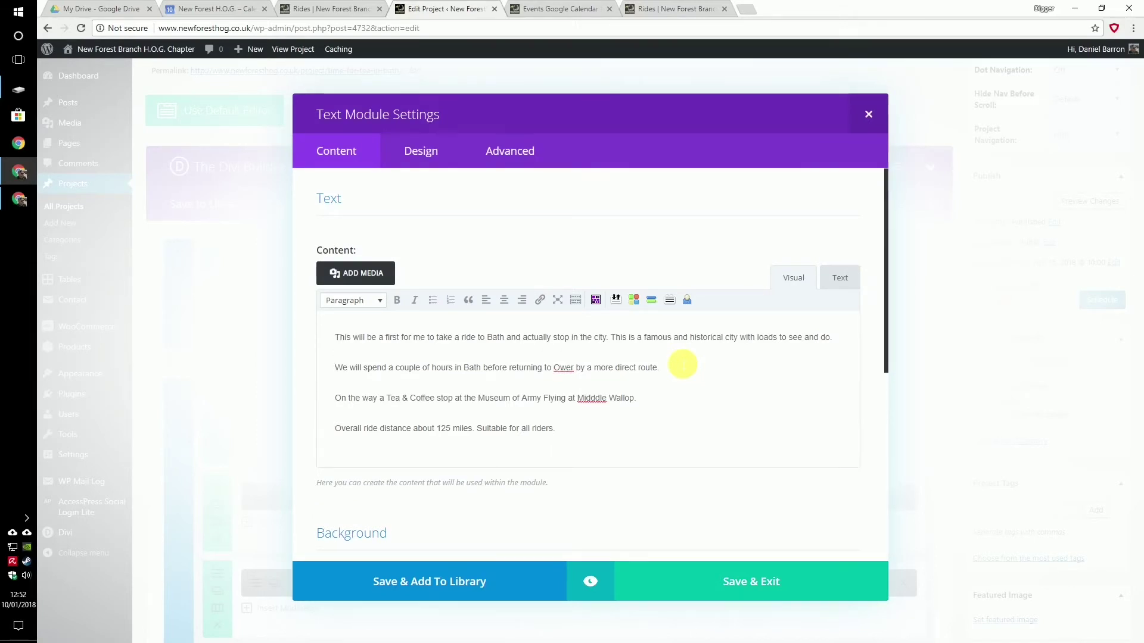
scroll(764, 504, "down", 3)
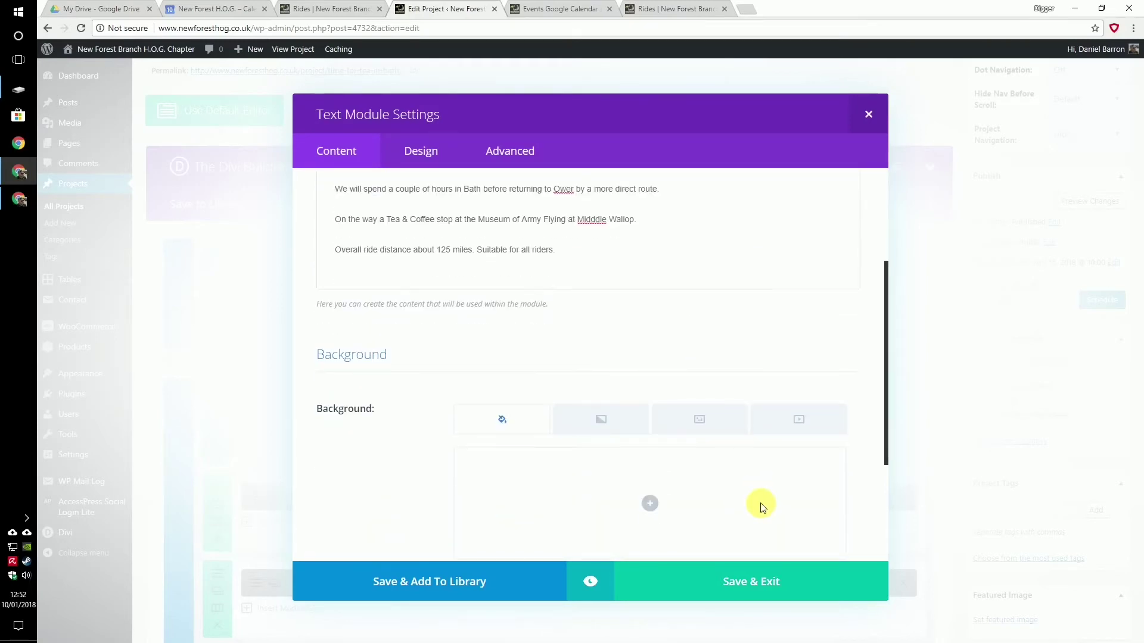
scroll(762, 504, "up", 3)
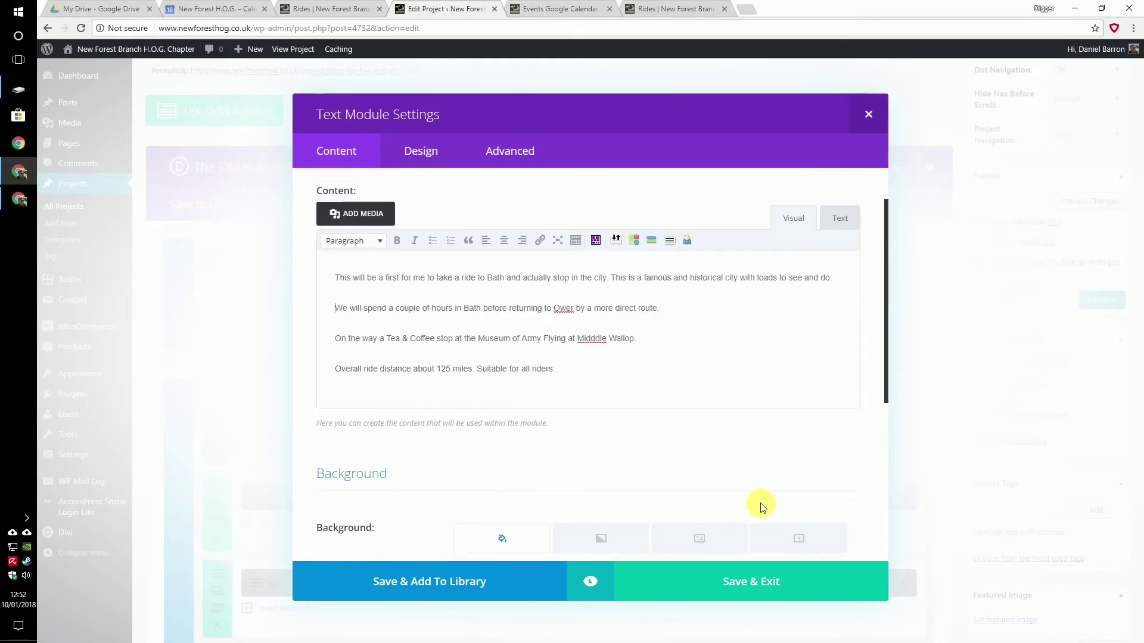
left_click(706, 580)
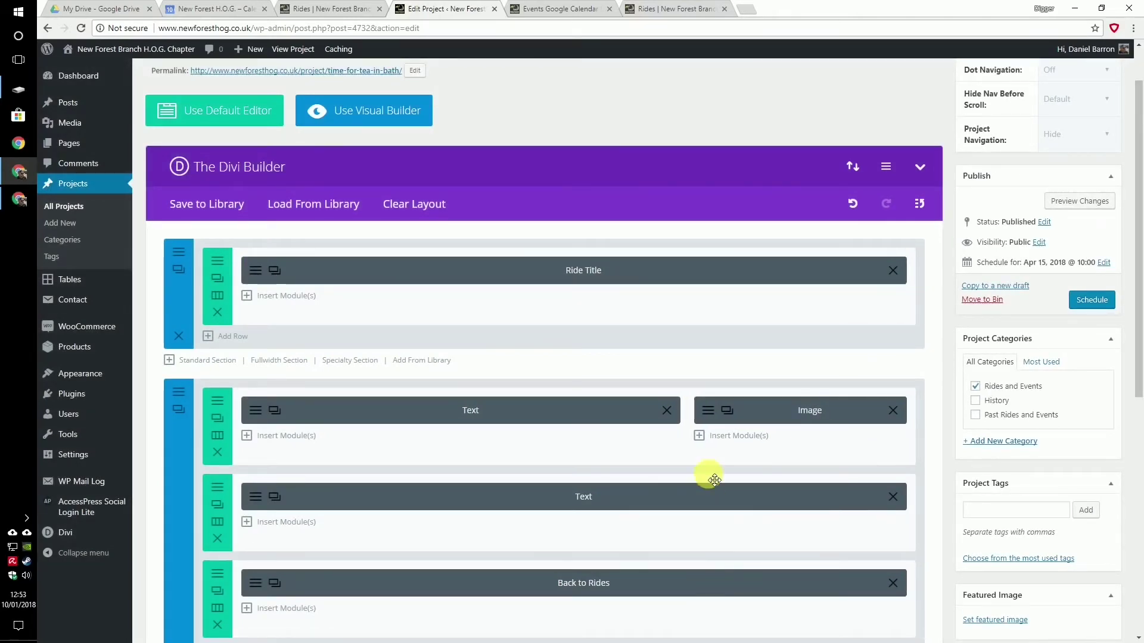
In the second Text module, trim the "Ride led by" list to only the leader scheduled for the 15 April ride.
left_click(704, 410)
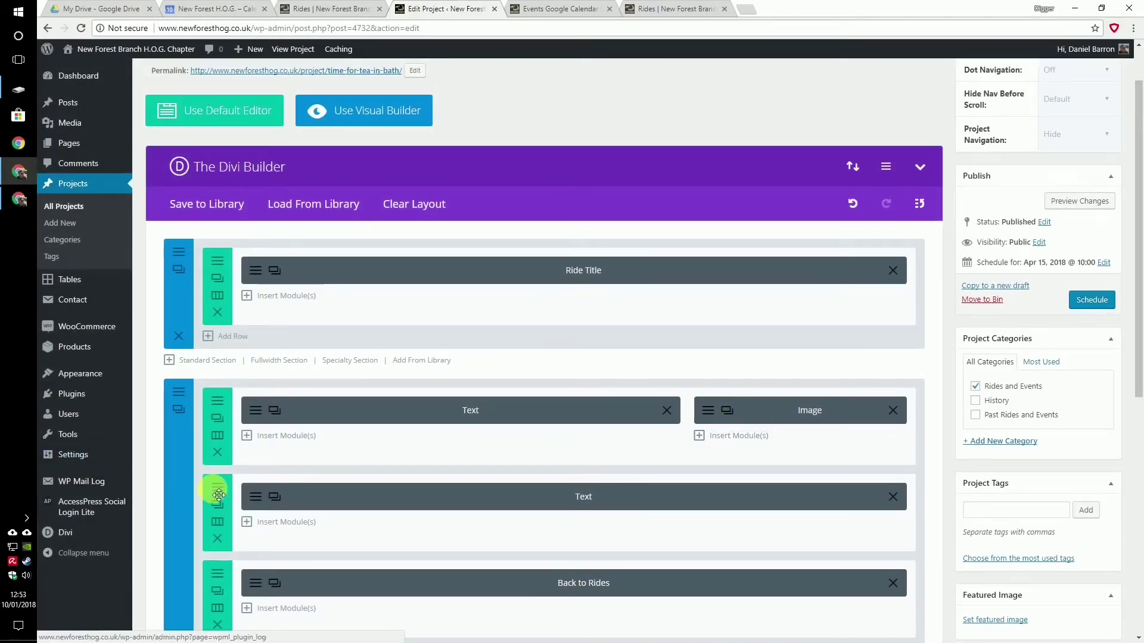
left_click(255, 496)
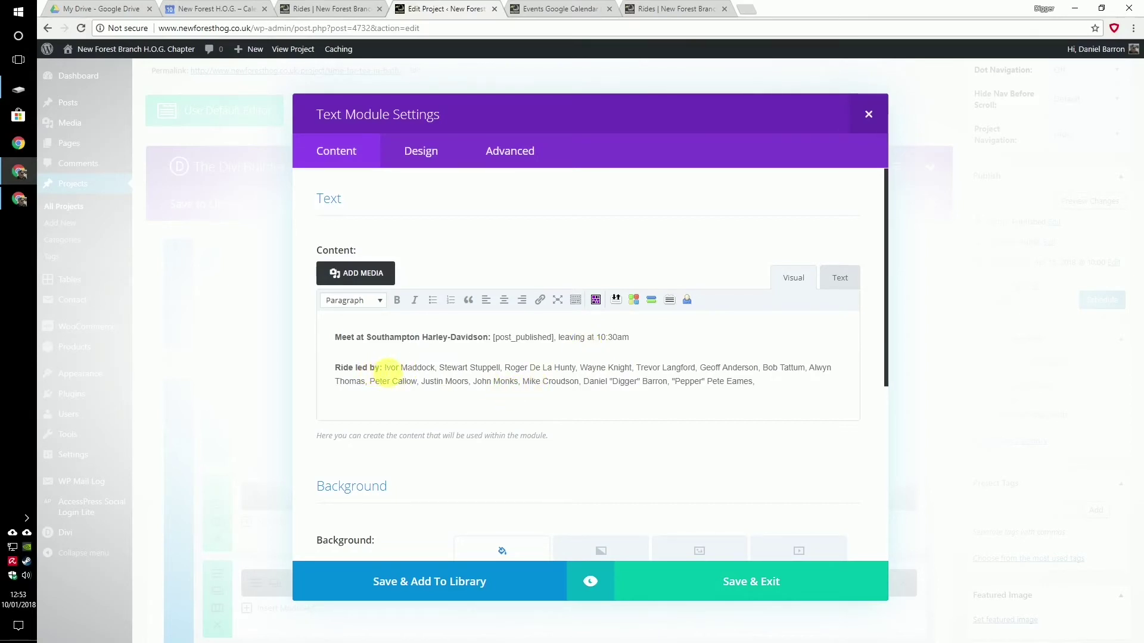
left_click_drag(383, 367, 503, 368)
key("BackSpace")
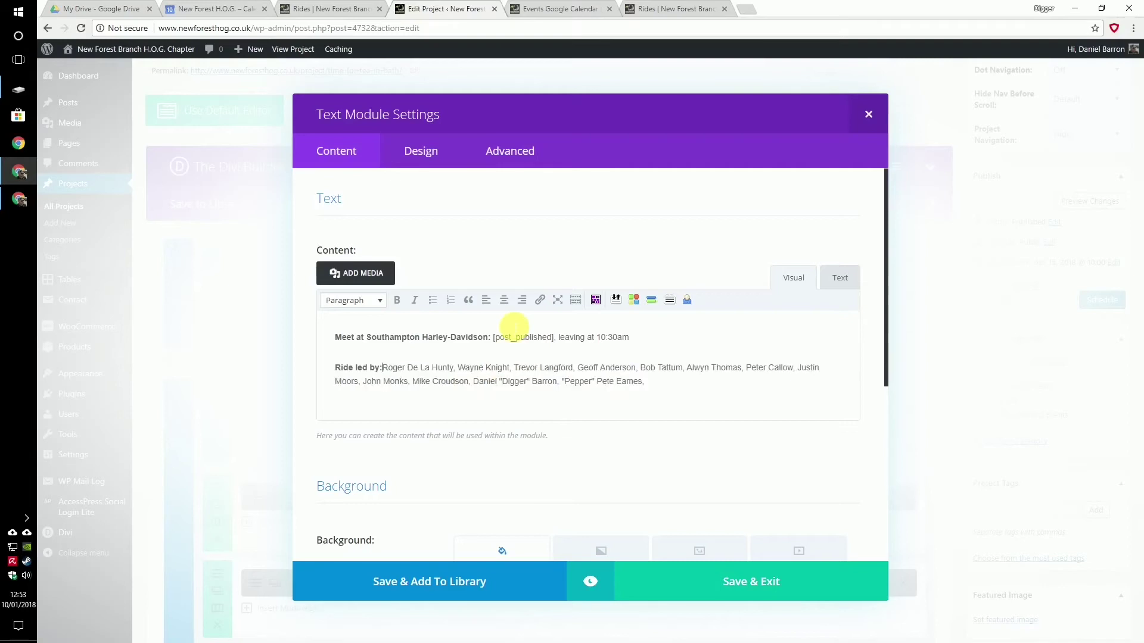
key("Right")
key("Right")
key("Right")
key("Right")
key("Right")
key("Right")
key("Right")
key("Right")
key("Right")
key("Right")
key("Right")
key("Right")
key("Right")
key("Right")
key("Right")
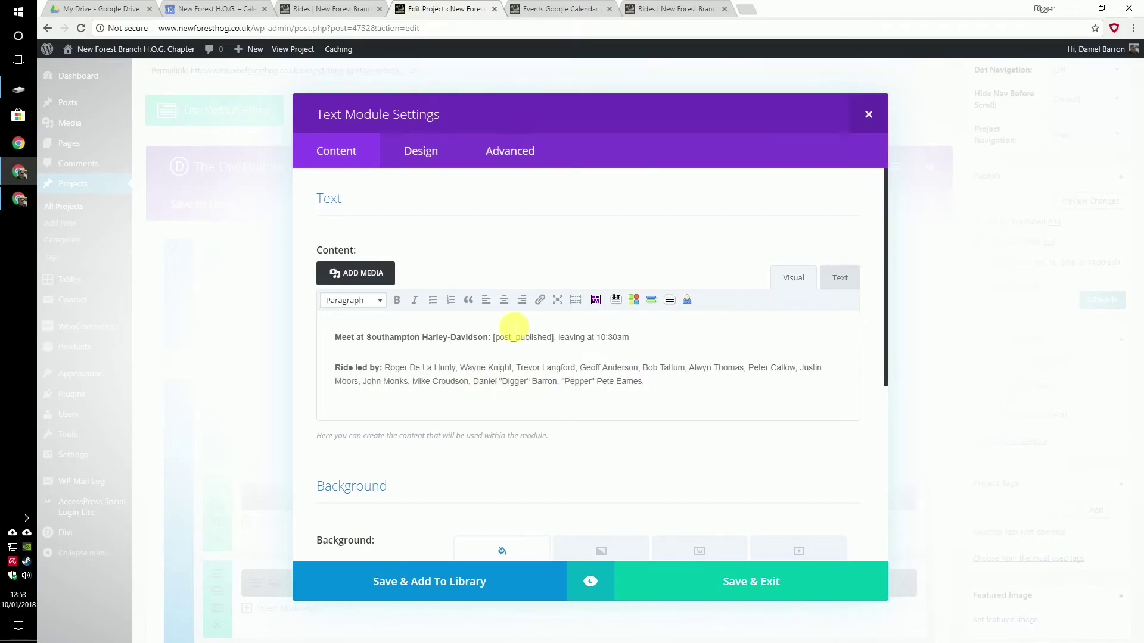
key("shift+End")
key("shift+Down")
key("BackSpace")
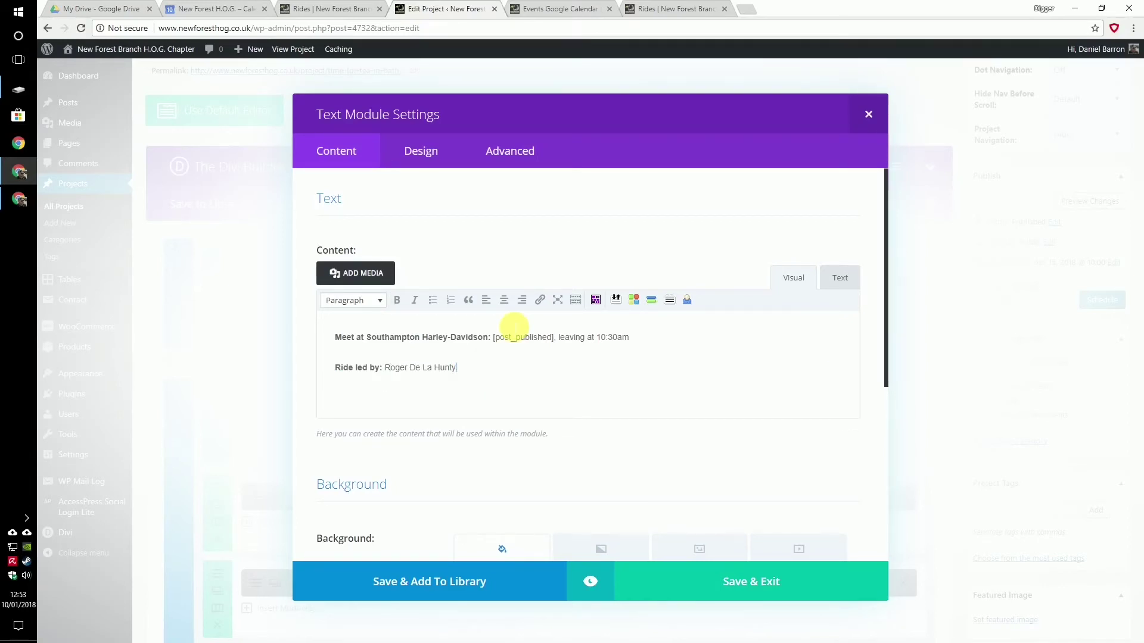
End the meeting-time line and the "Ride led by" line with full stops and save the second Text module.
key("Up")
key("End")
type(".")
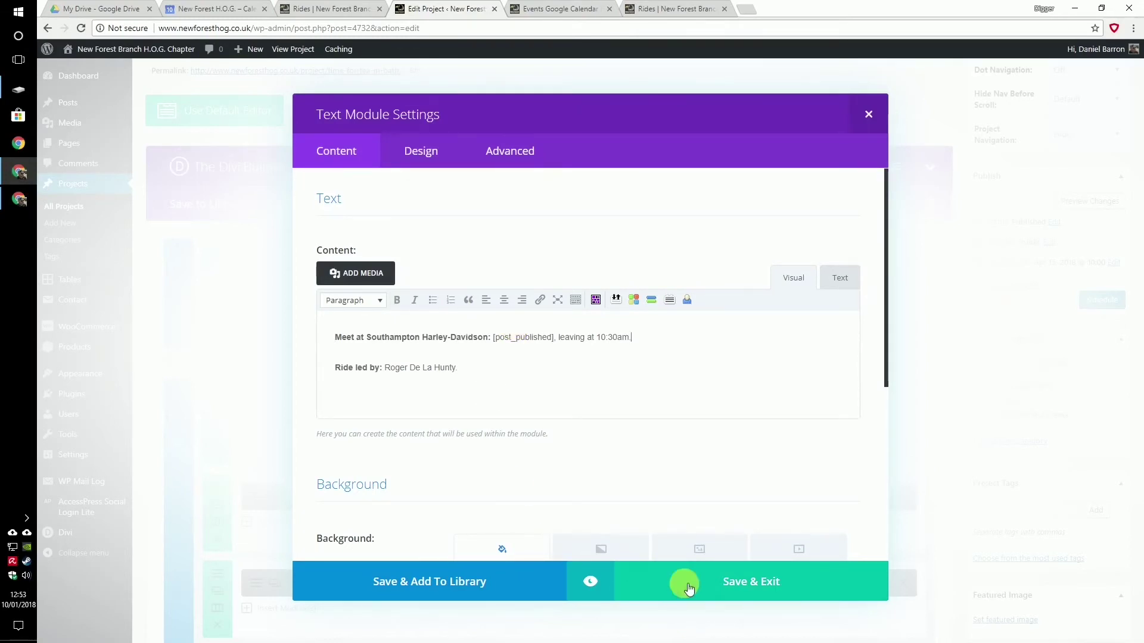
left_click(741, 588)
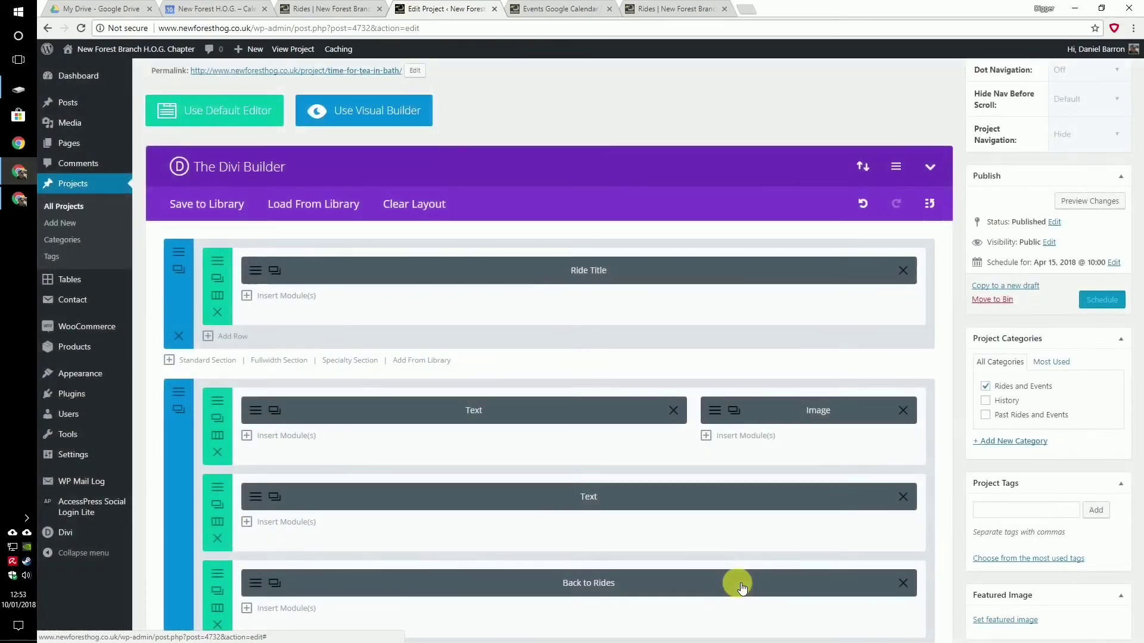
Set the Image module's picture to the Time for Tea in Bath poster from the media library and save the module.
left_click(706, 413)
left_click(796, 247)
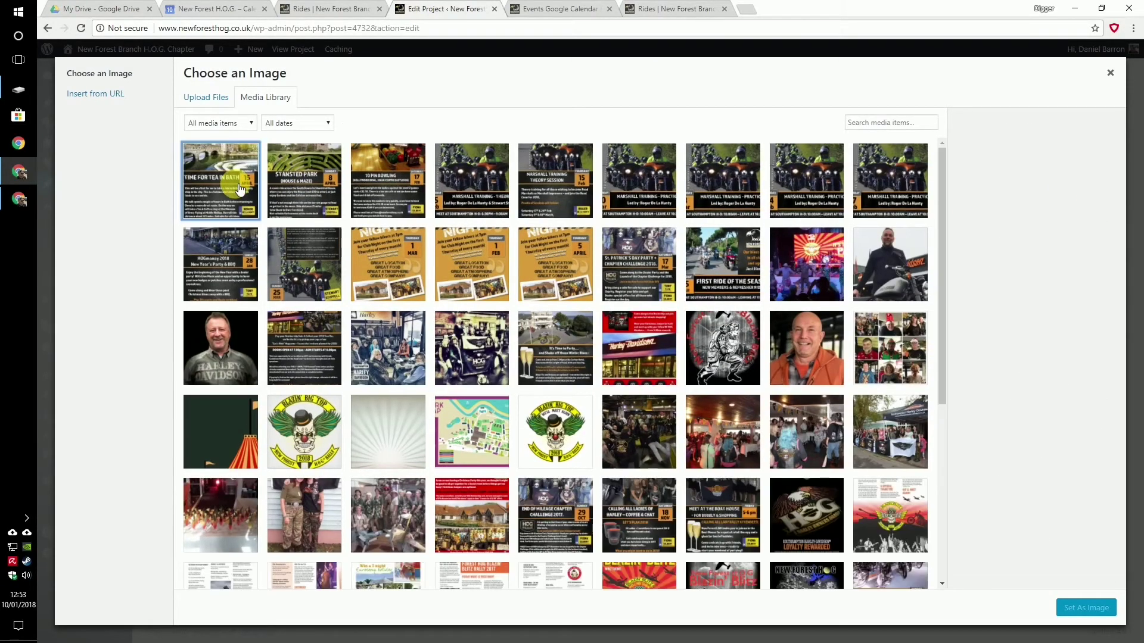
left_click(238, 182)
left_click(1075, 606)
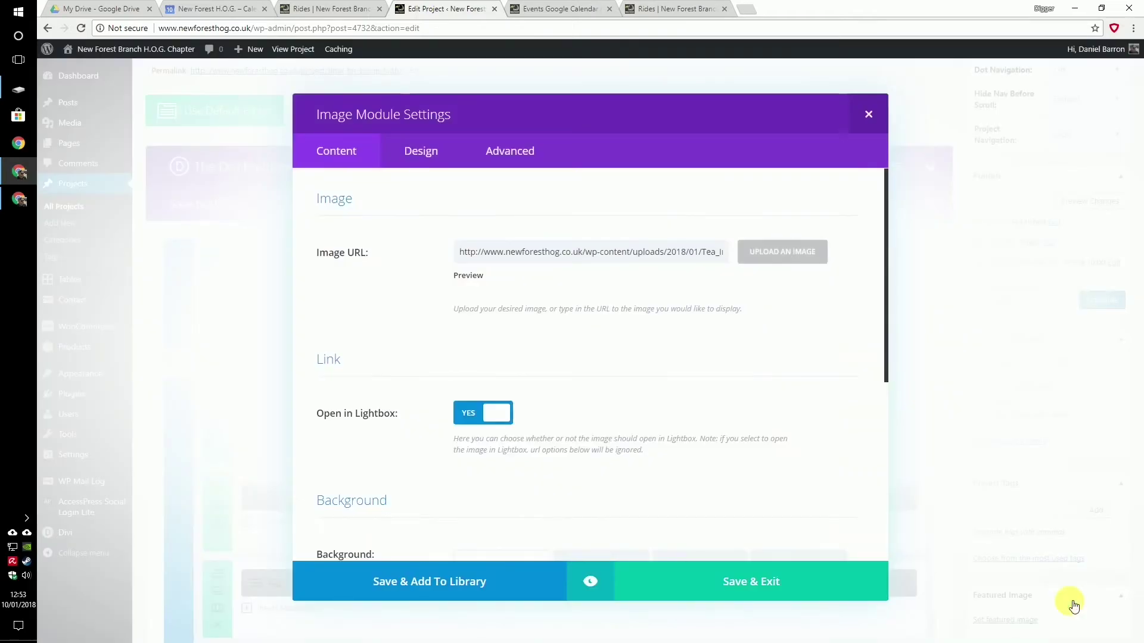
left_click(833, 580)
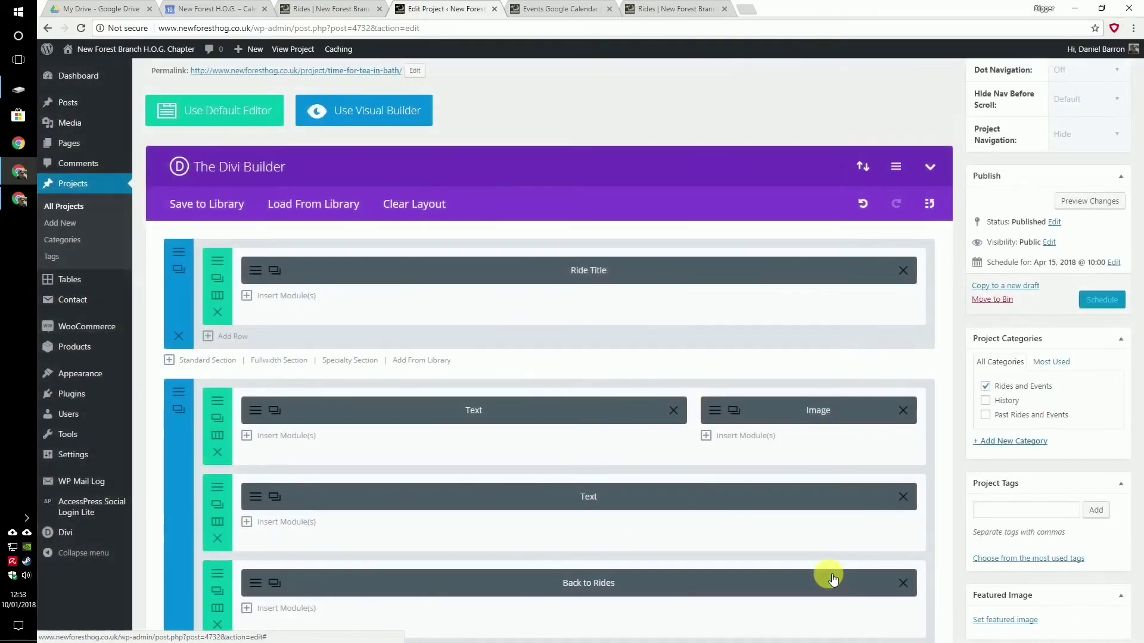
Set the Tea_In_Bath poster from the media library as the project's featured image.
left_click(1016, 620)
left_click(78, 183)
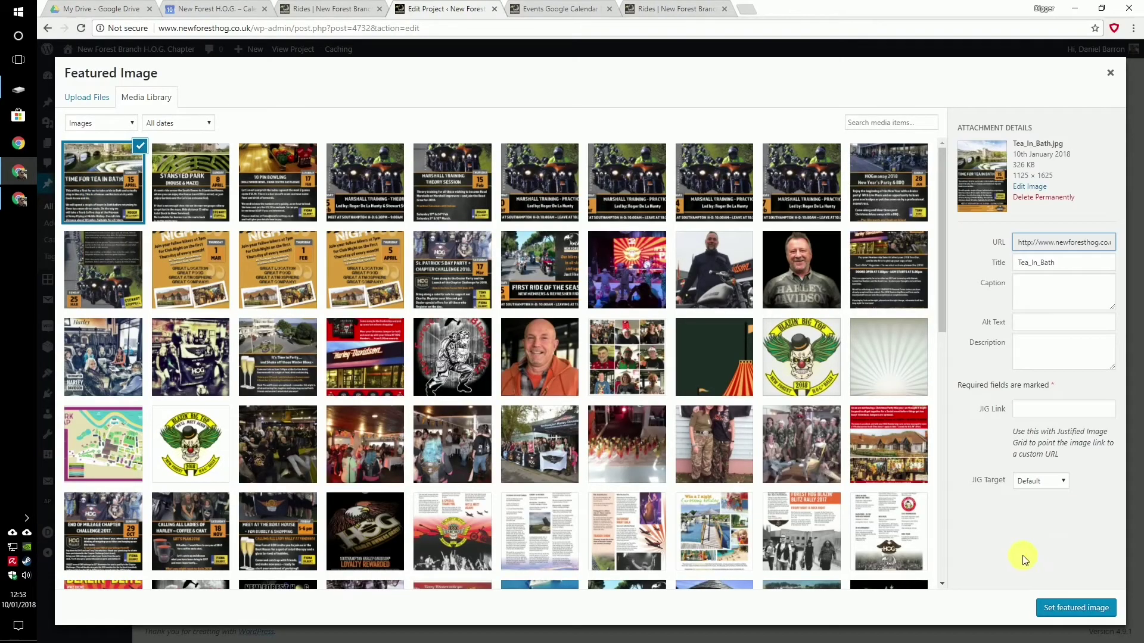
left_click(1063, 608)
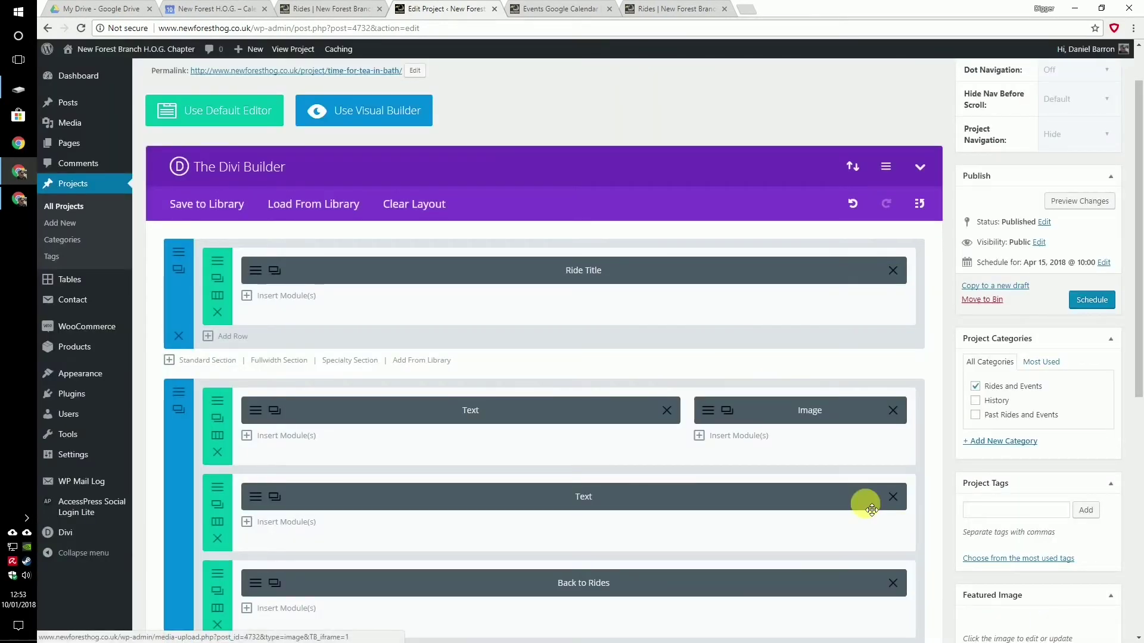
Schedule the Time for Tea in Bath project for 15 April 2018 at 10:00.
scroll(863, 501, "down", 1)
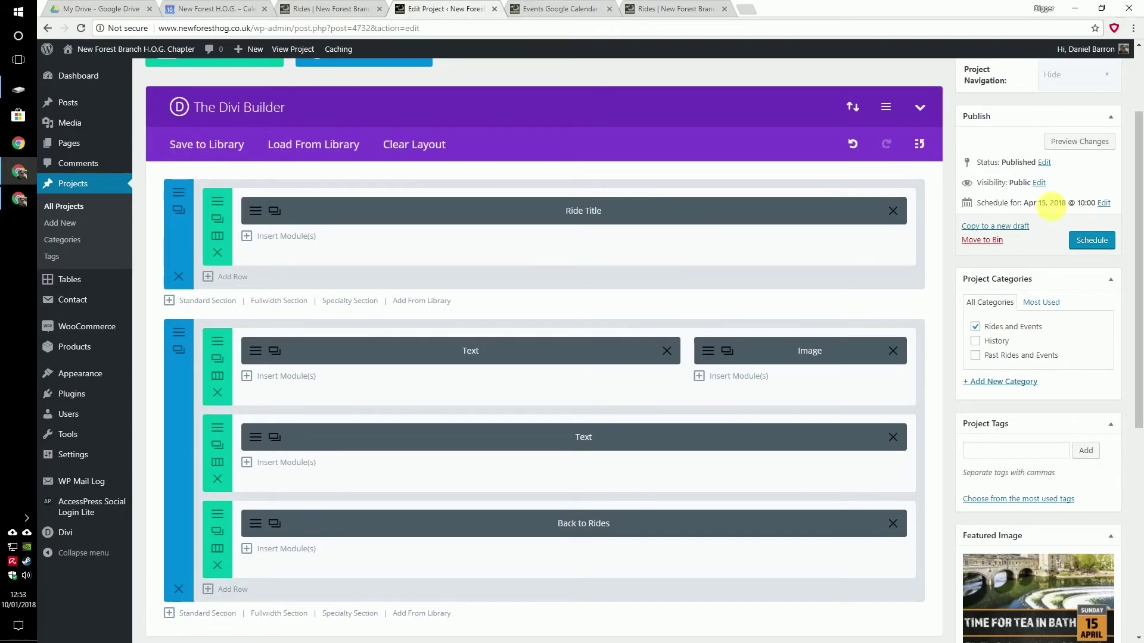
scroll(1063, 244, "up", 2)
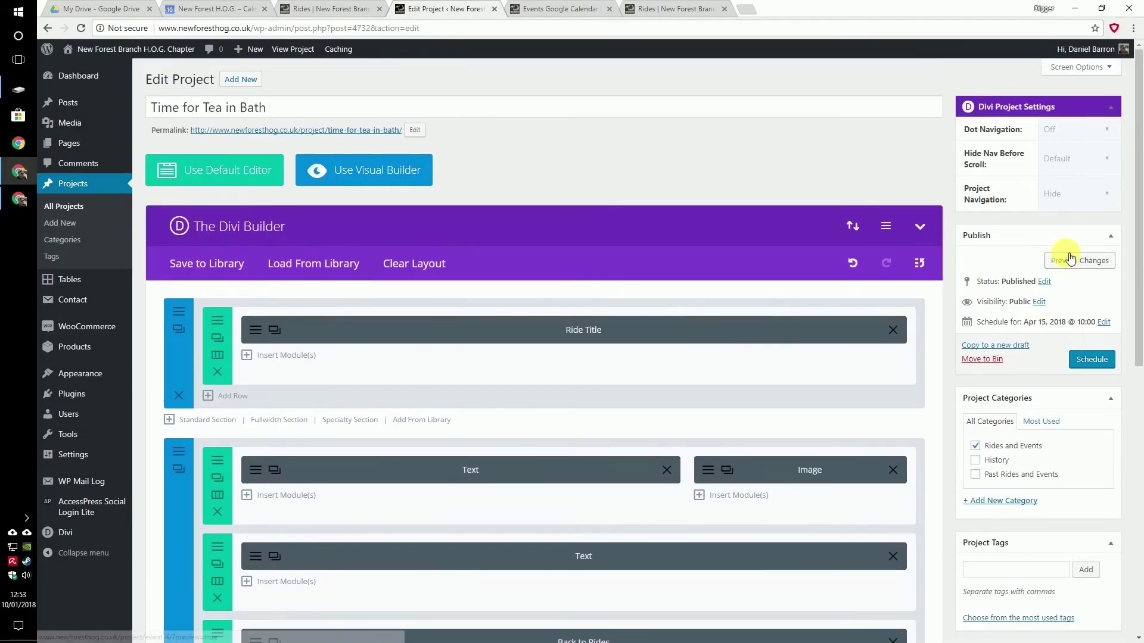
left_click(1104, 360)
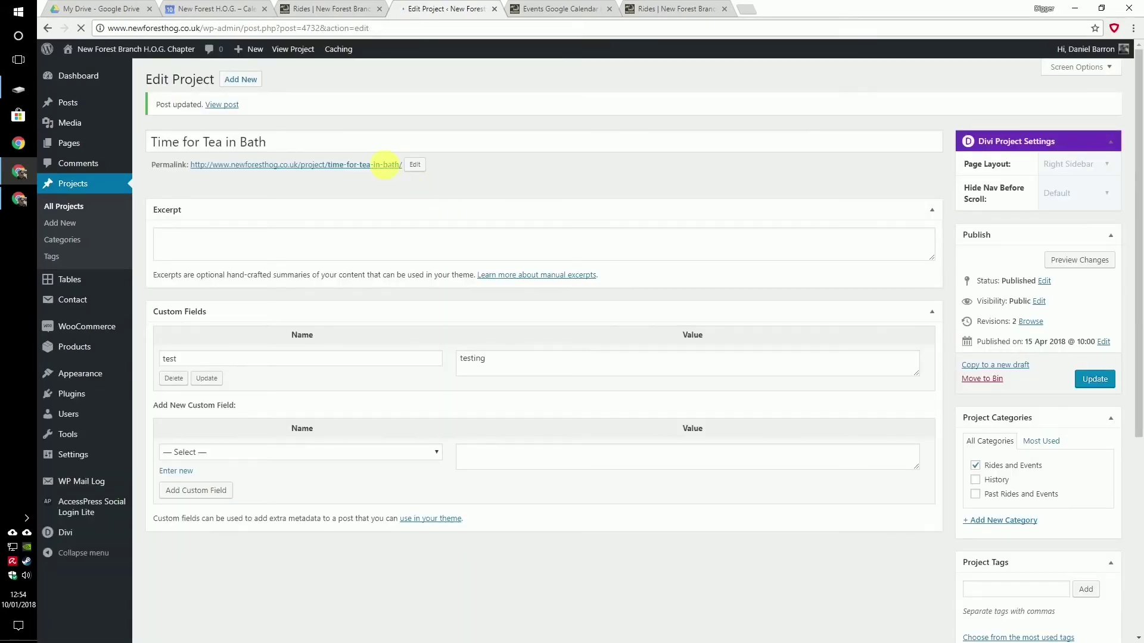
Copy the project's permalink and paste it into the description of the Time for Tea in Bath event in Google Calendar.
right_click(383, 165)
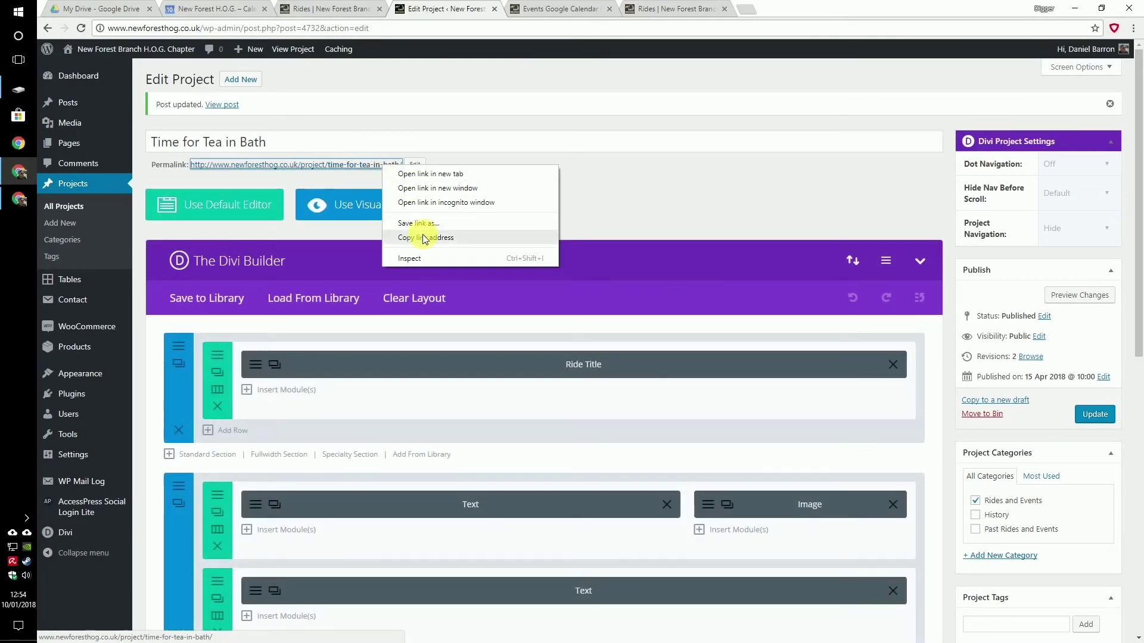
left_click(425, 238)
left_click(241, 9)
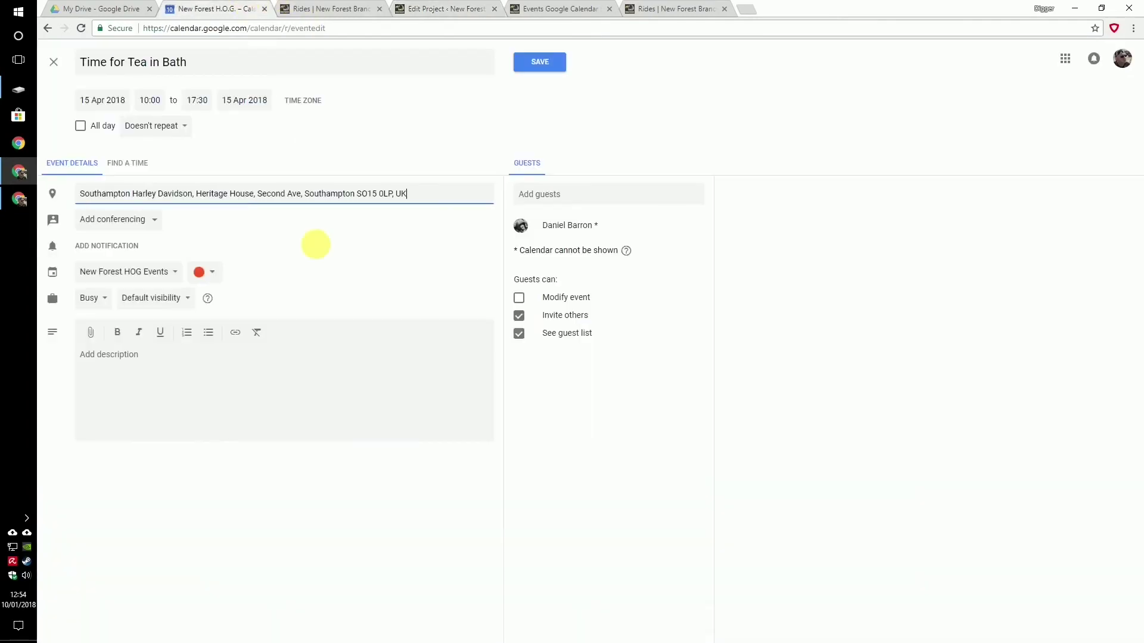
left_click(300, 357)
key("ctrl+v")
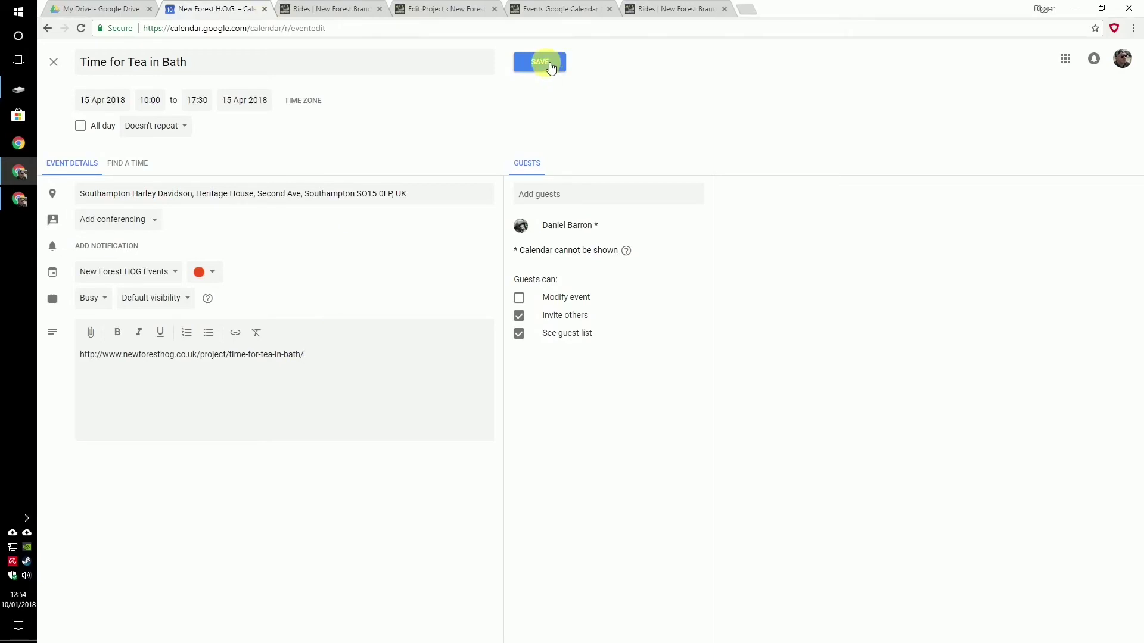
Set the Time for Tea in Bath event's end time to 16:30 and save the event.
left_click(206, 100)
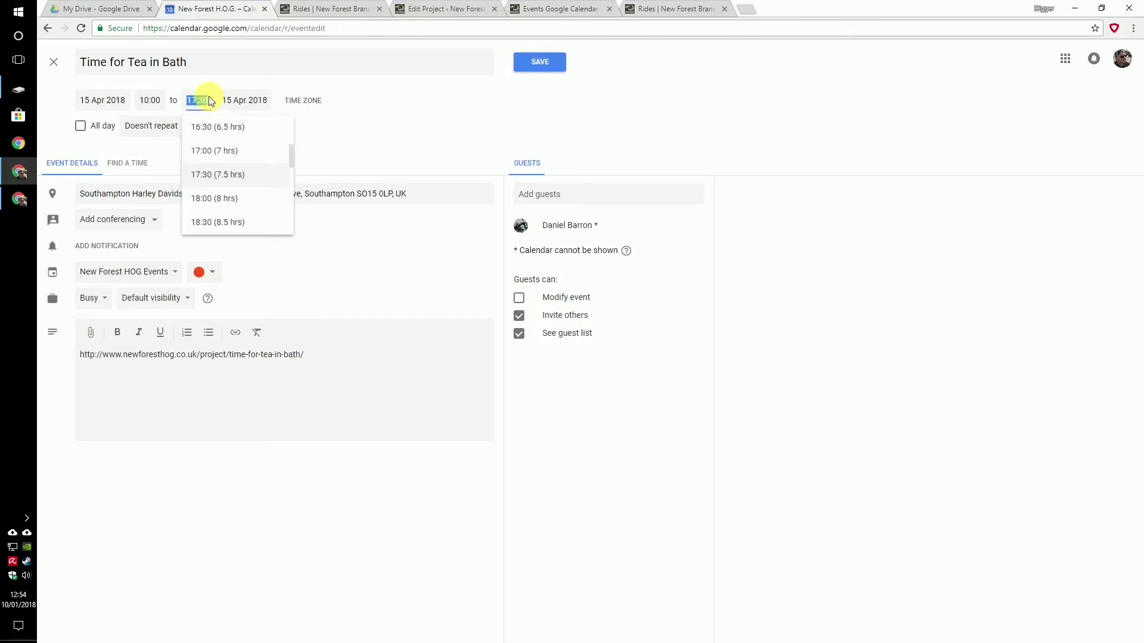
left_click(245, 130)
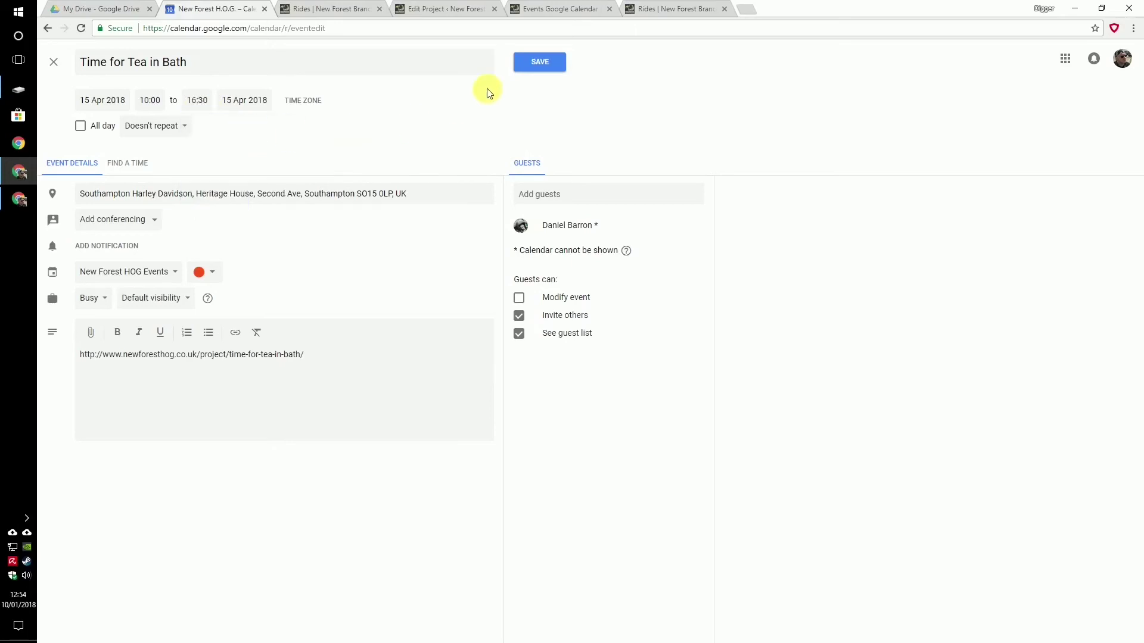
left_click(549, 61)
left_click(691, 370)
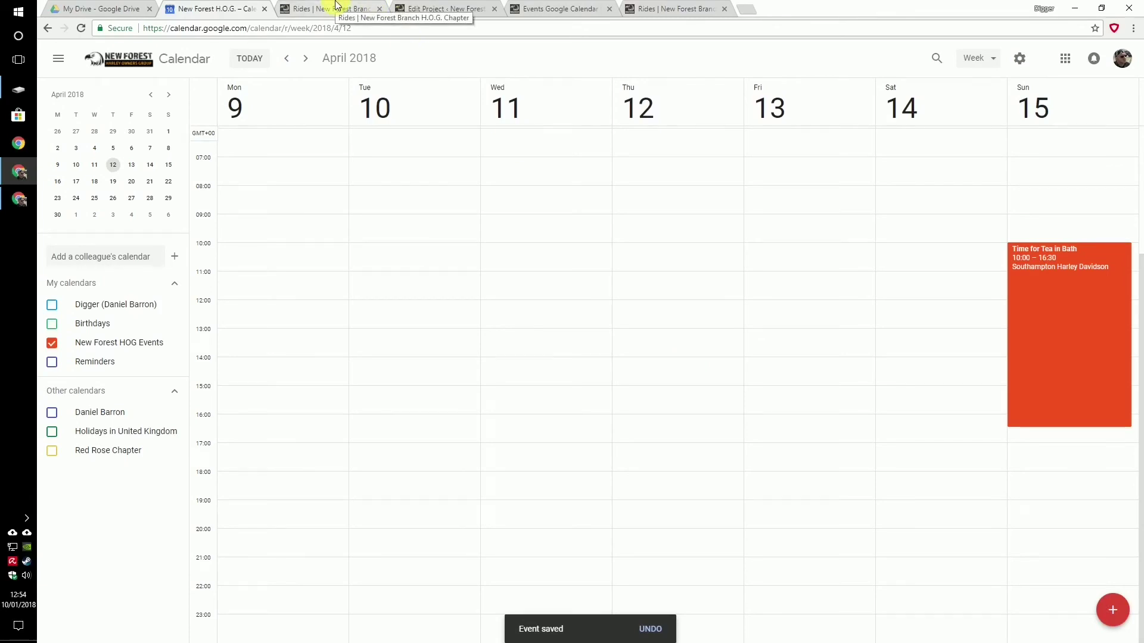
Open the Time for Tea in Bath page from its WordPress permalink and check its date, description, poster and meeting details.
left_click(337, 5)
left_click(472, 7)
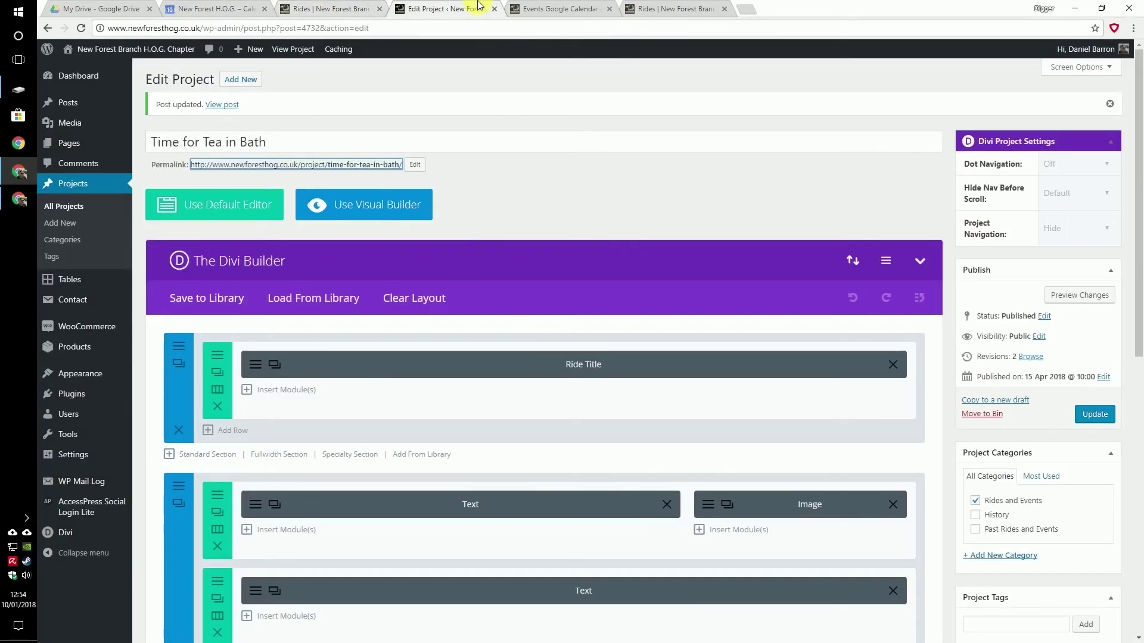
left_click(347, 167)
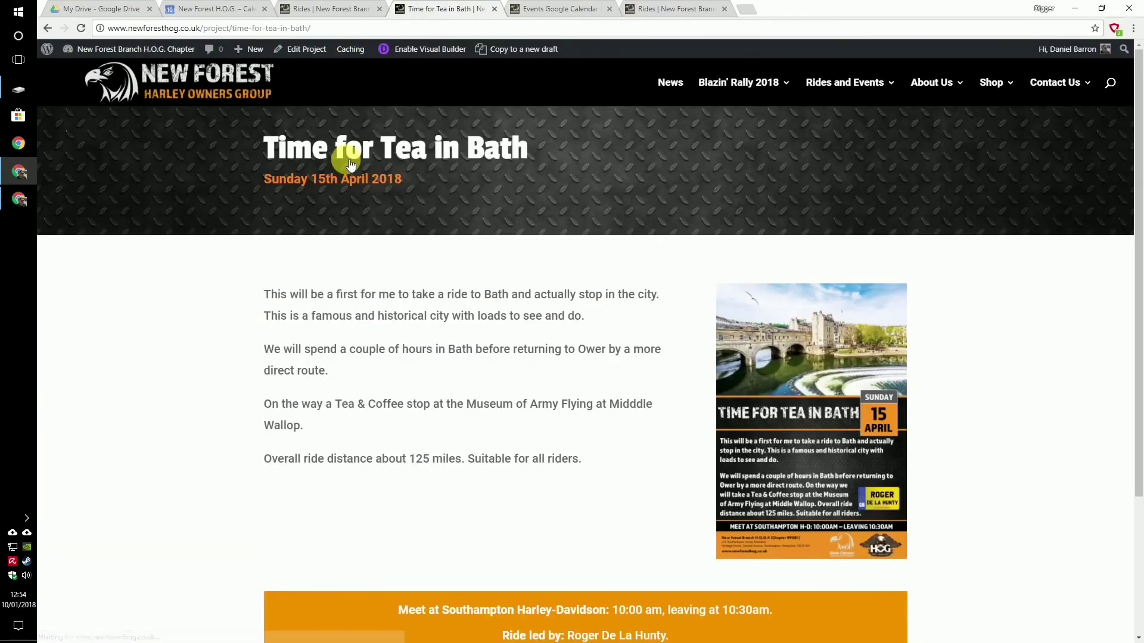
scroll(379, 184, "down", 2)
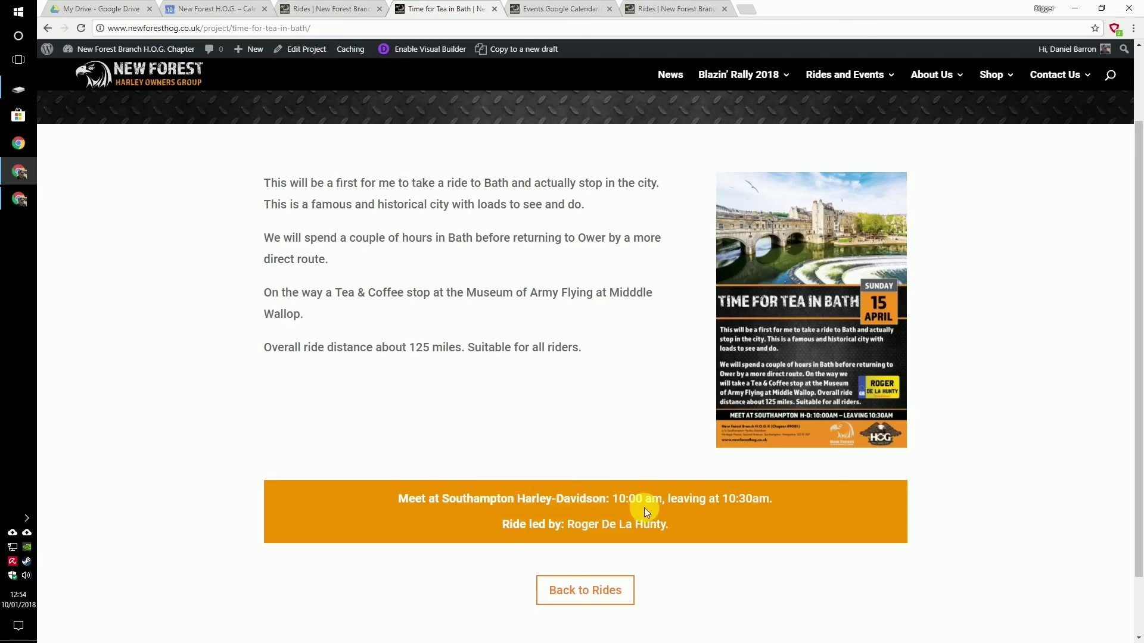
scroll(645, 508, "down", 2)
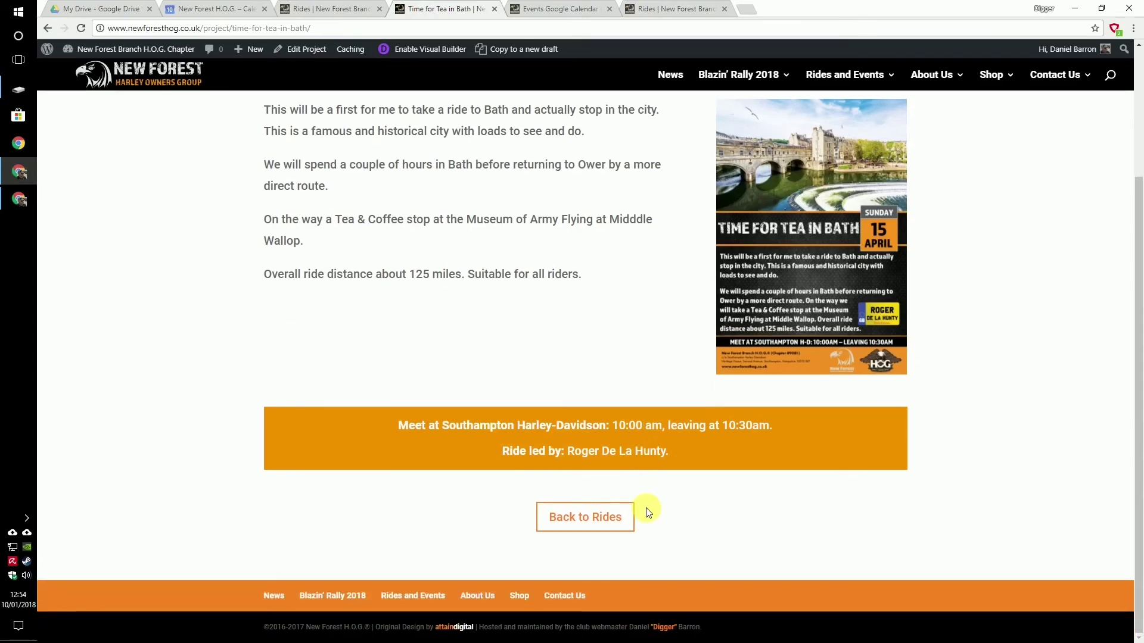
scroll(645, 510, "up", 1)
scroll(648, 512, "up", 3)
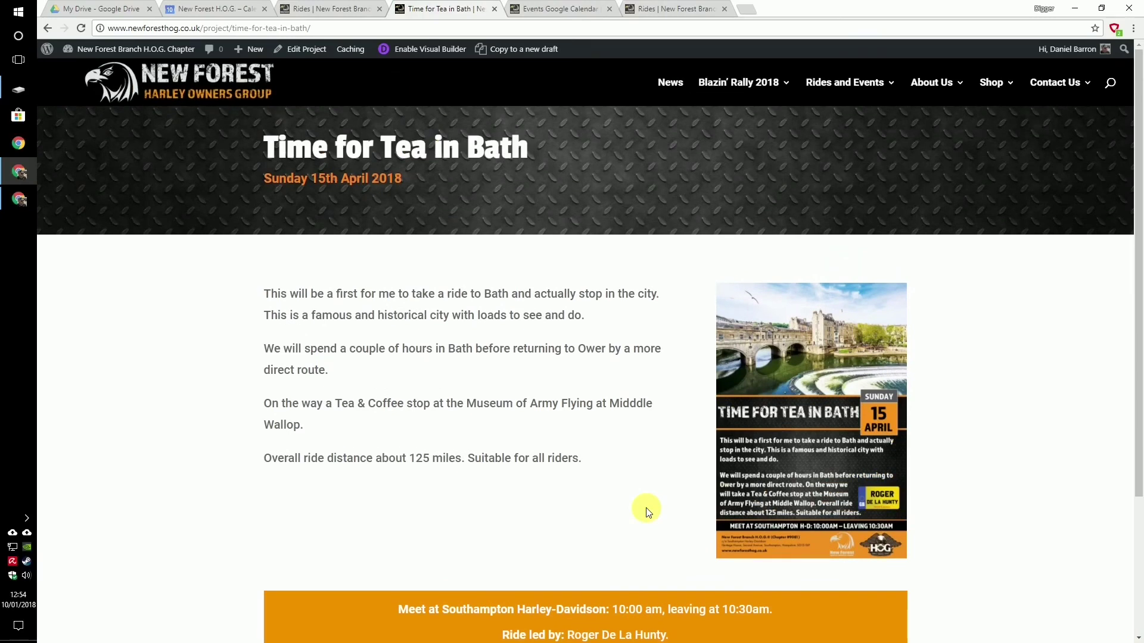
scroll(648, 512, "down", 1)
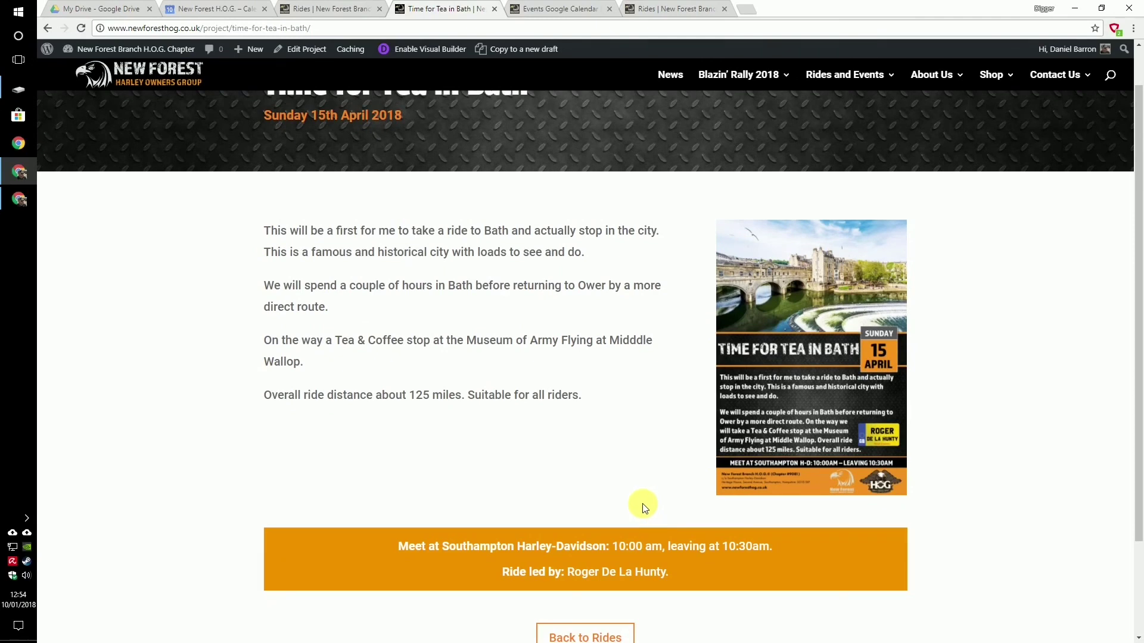